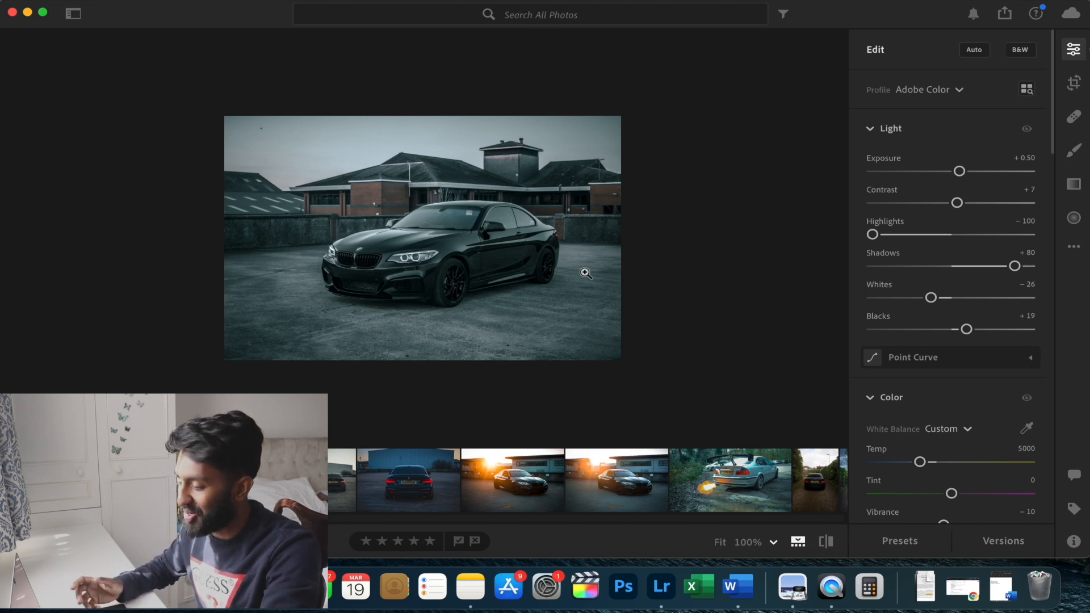
Browse the edited car photos and inspect the red-toned night shot of the BMW's rear up close
scroll(564, 508, "down", 5)
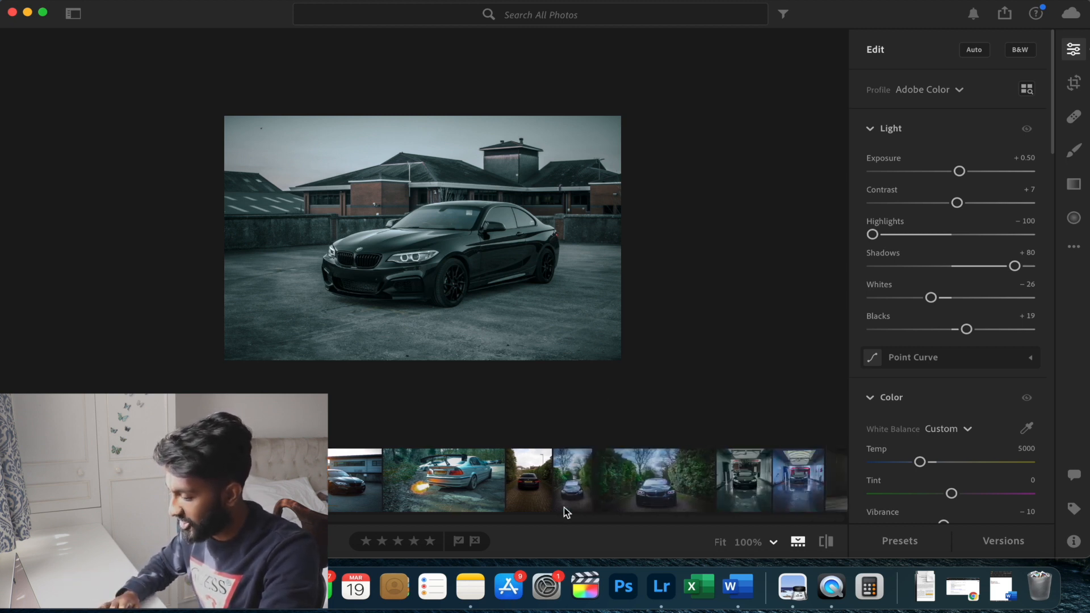
scroll(564, 508, "right", 5)
left_click(349, 480)
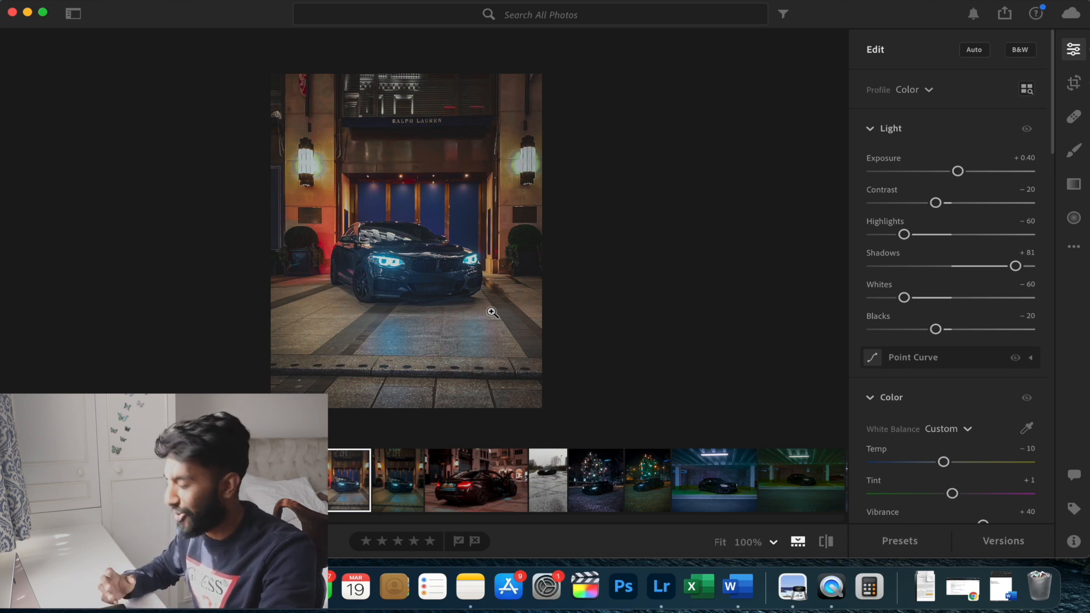
left_click(471, 491)
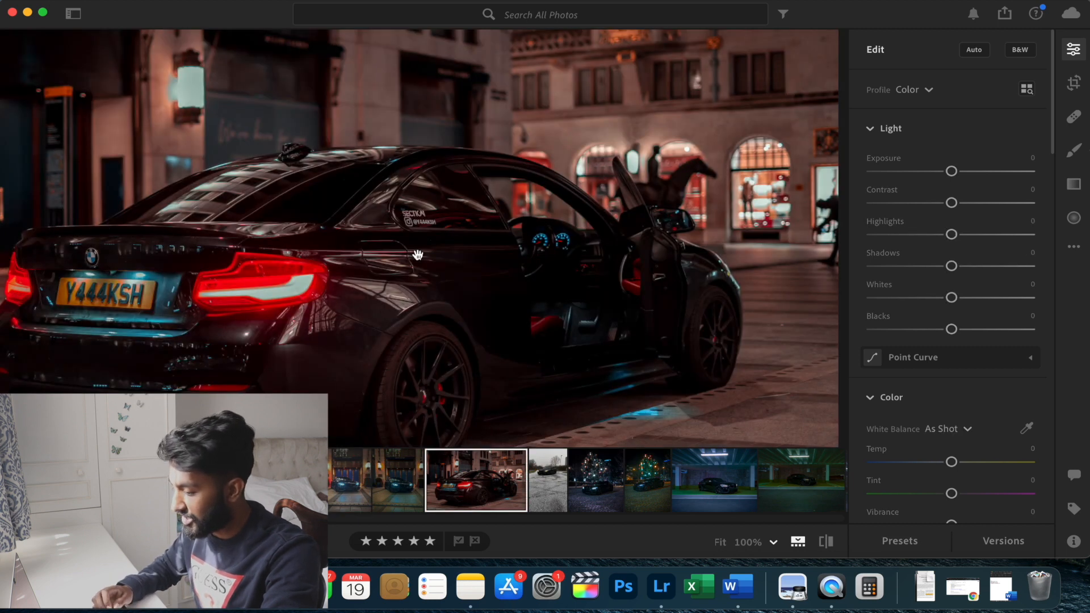
left_click(417, 254)
left_click(418, 251)
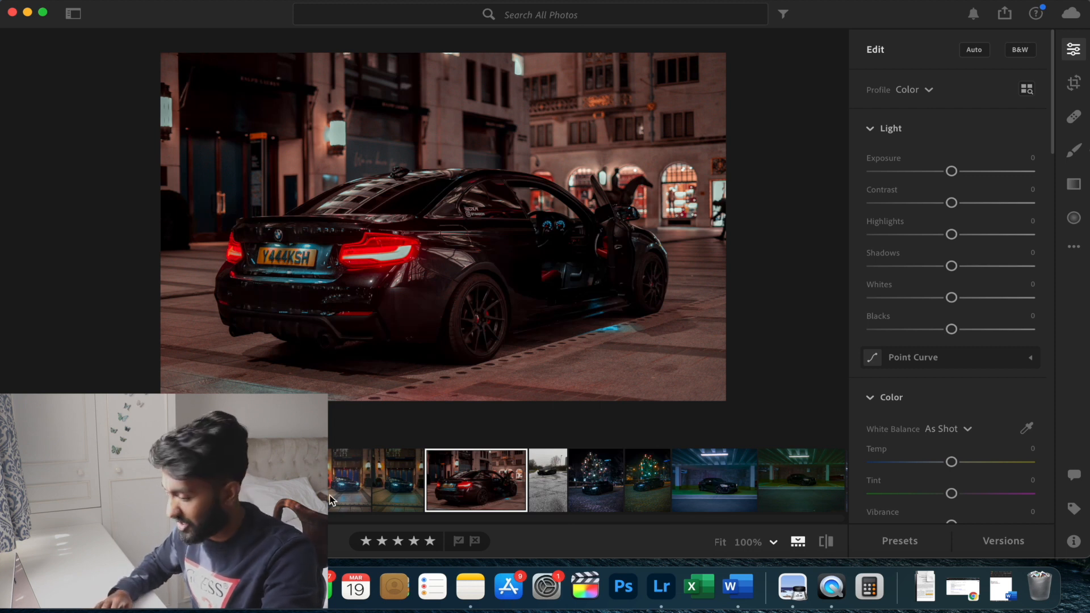
Open the edited Ralph Lauren storefront car photo and compare it repeatedly with its original version
left_click(352, 462)
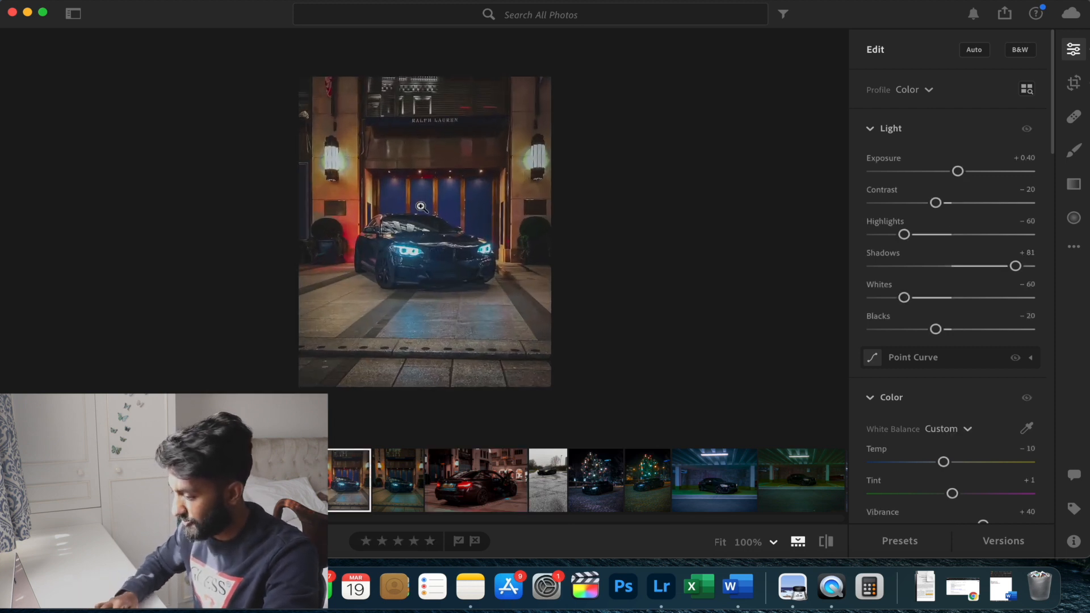
key("backslash")
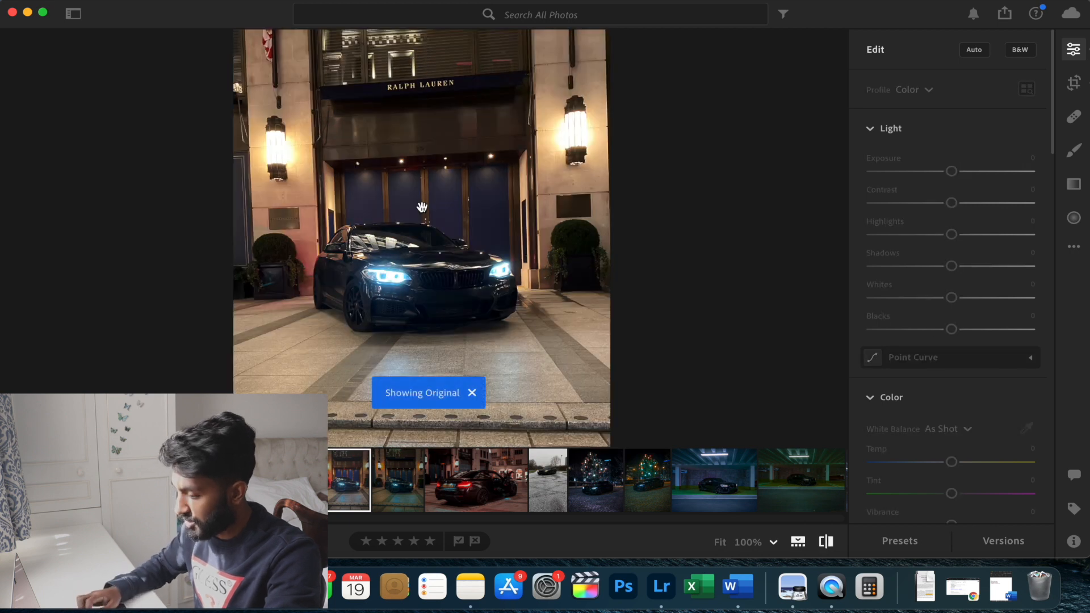
key("backslash")
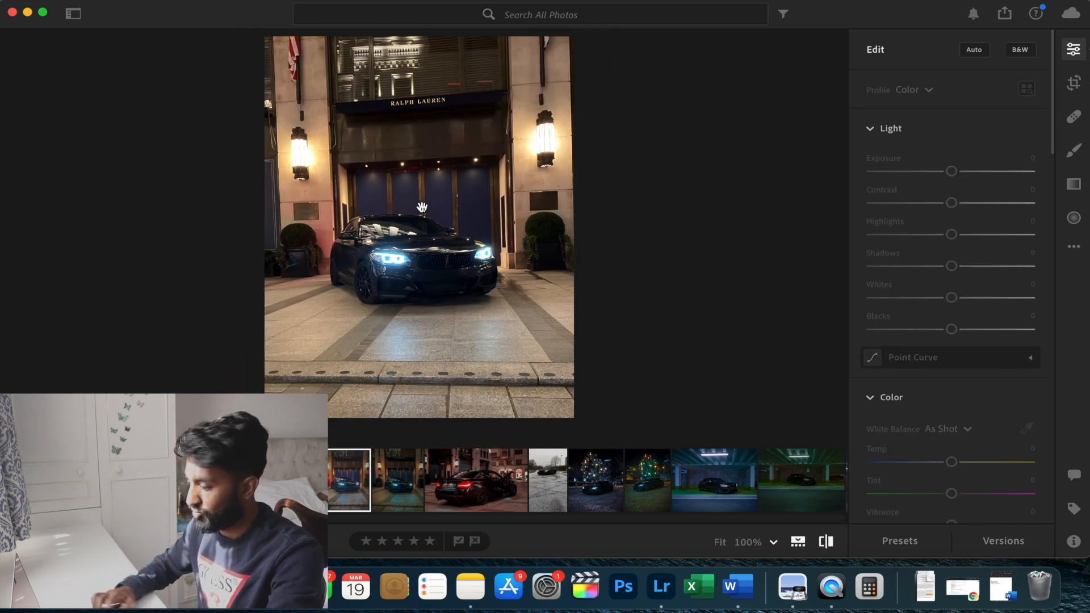
key("backslash")
key("backslash")
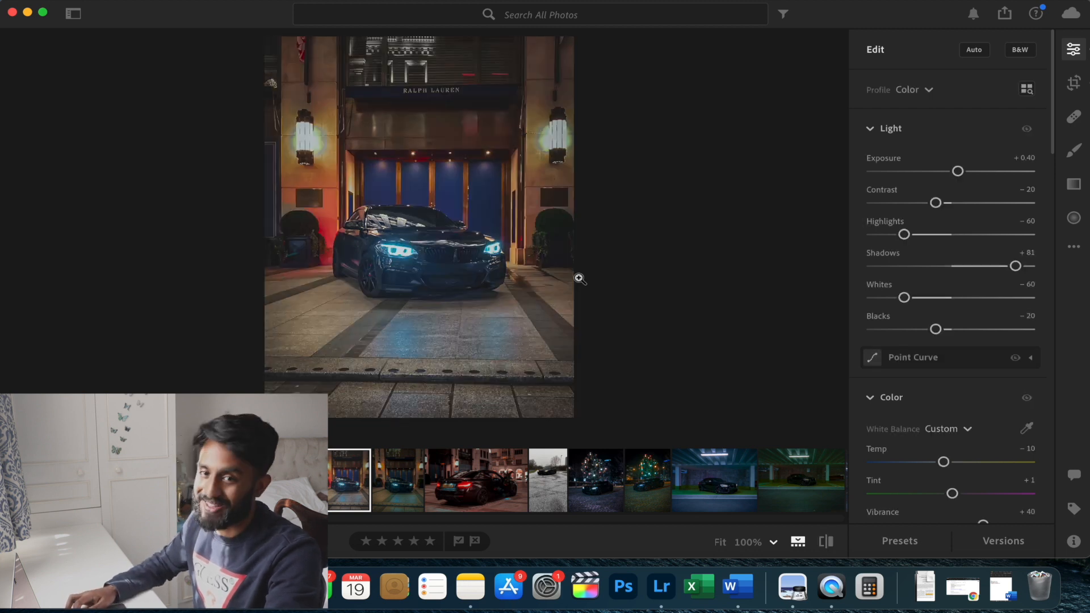
key("backslash")
key("backslash")
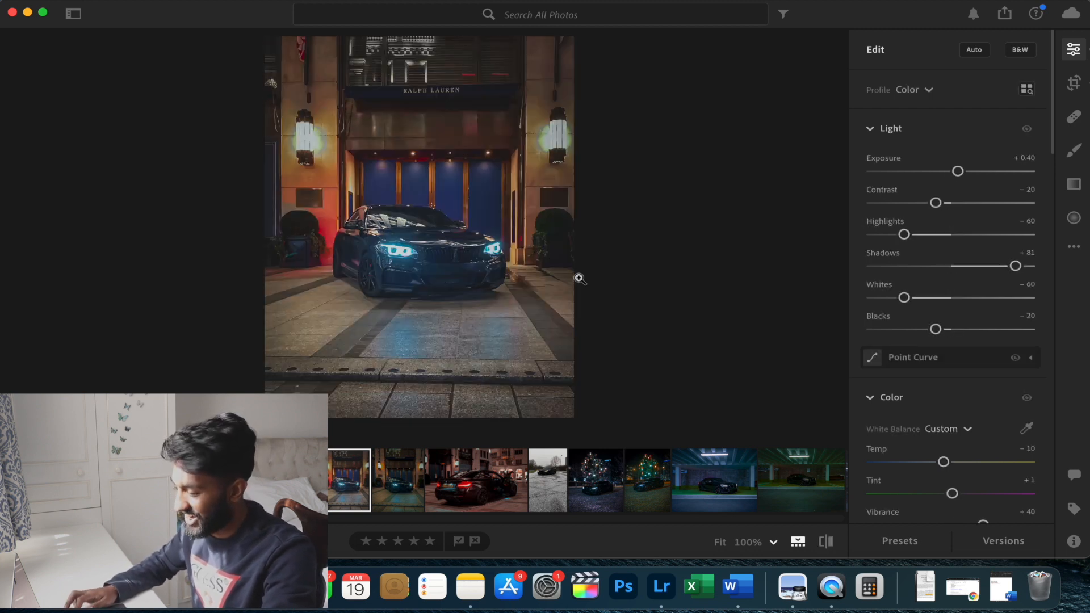
key("backslash")
key("backslash")
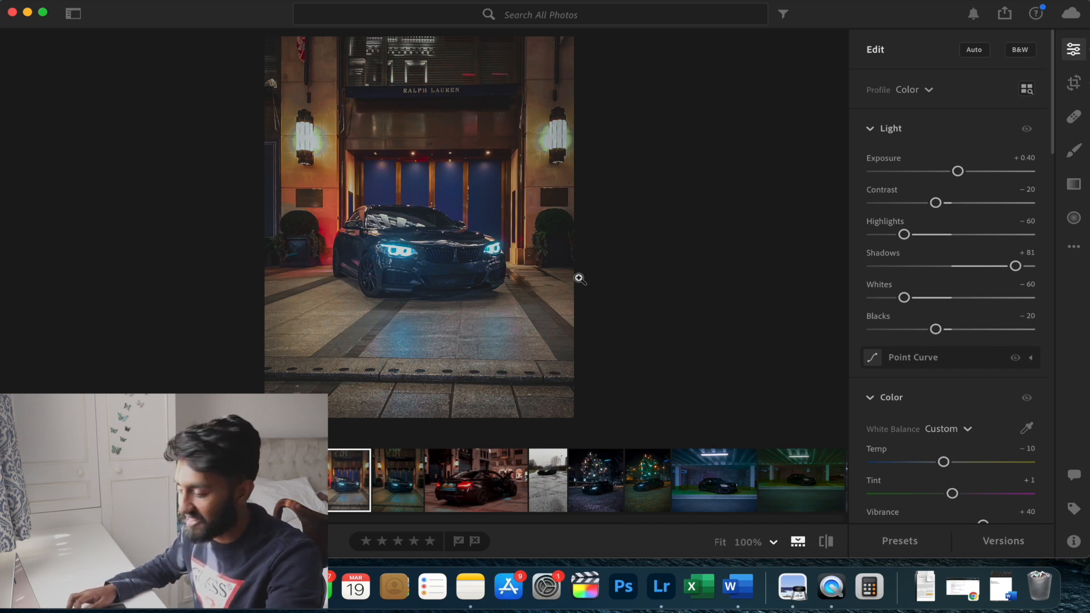
key("backslash")
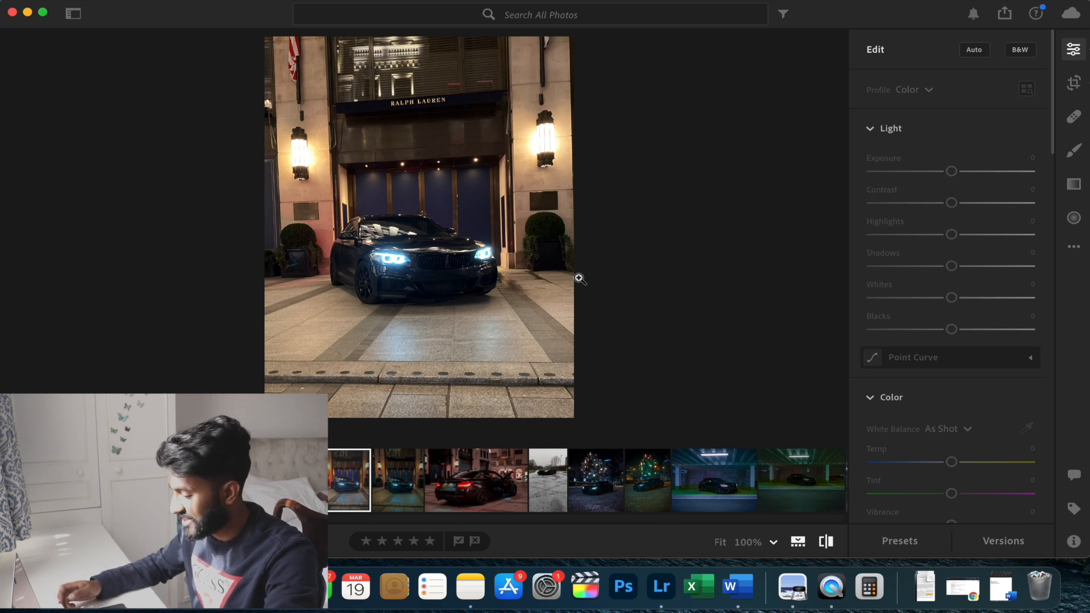
key("backslash")
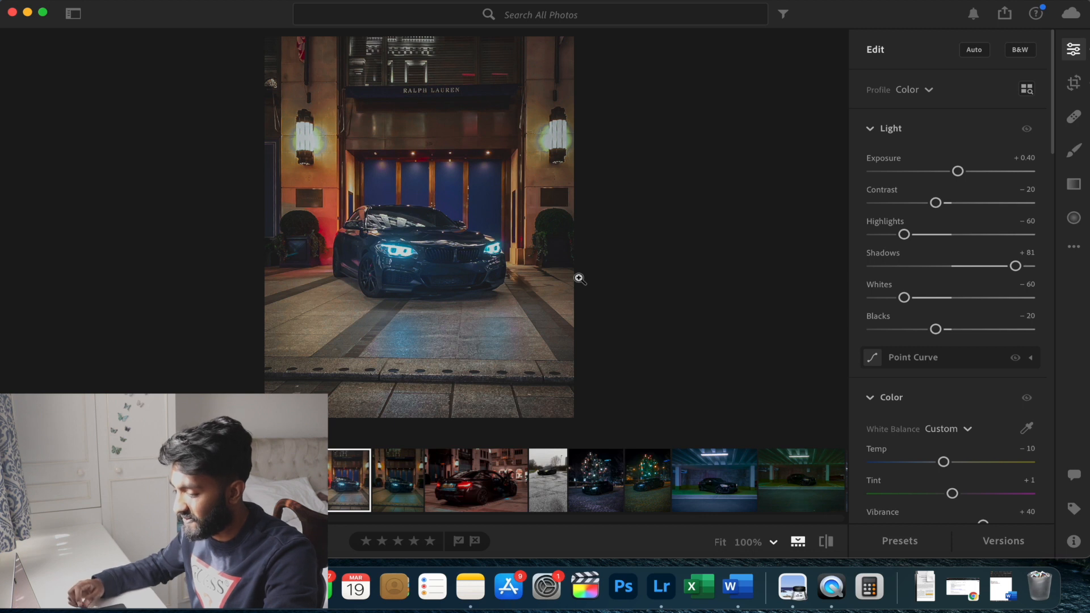
Open the teal-toned car park photo, compare it with its original, and inspect the car's windscreen up close
scroll(386, 477, "down", 10)
scroll(386, 477, "down", 5)
left_click(386, 477)
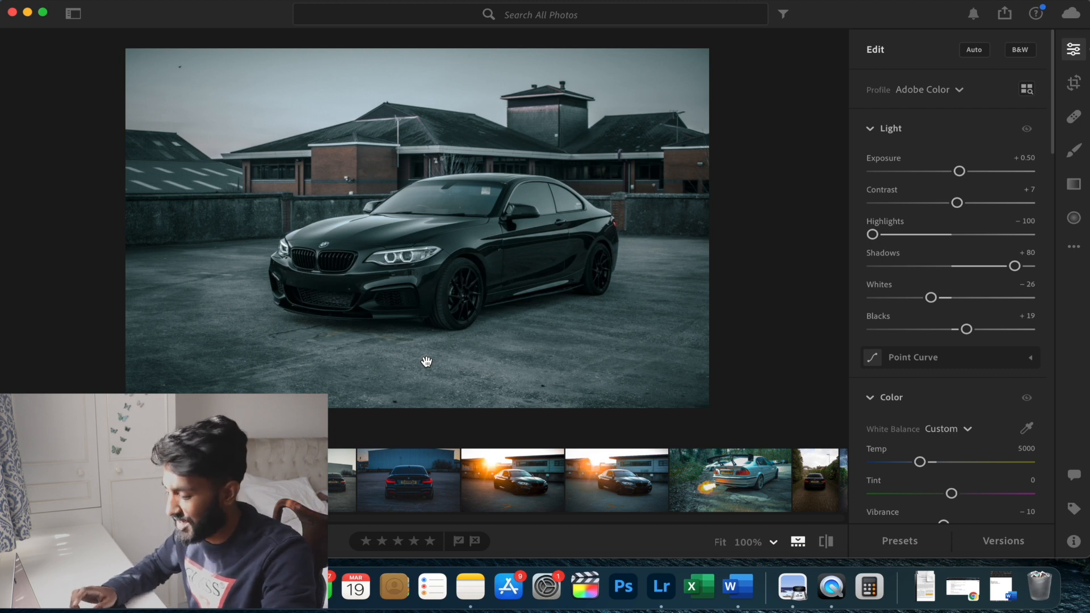
key("backslash")
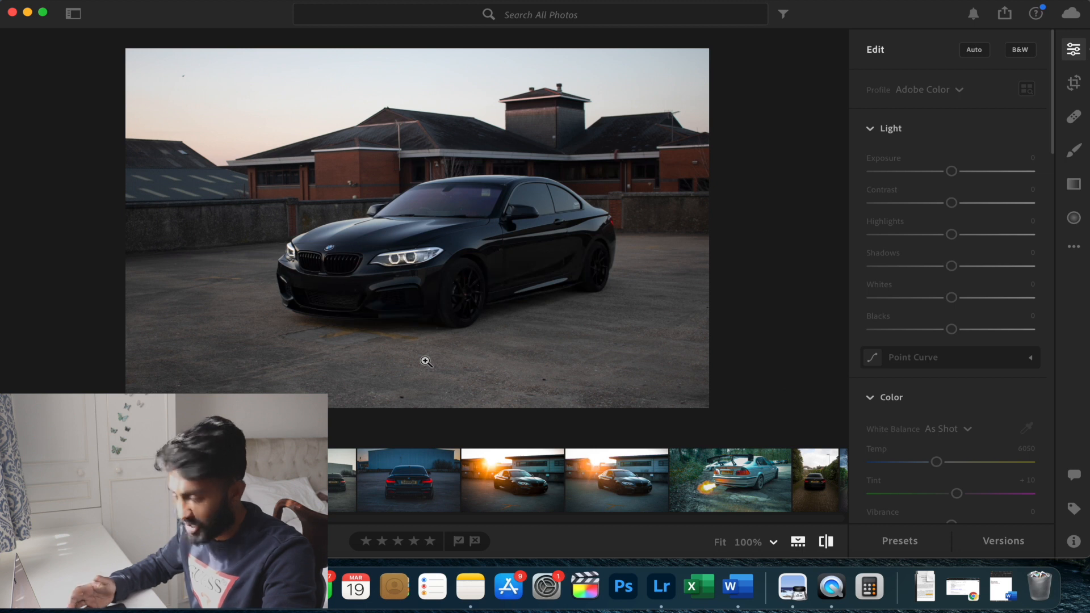
key("backslash")
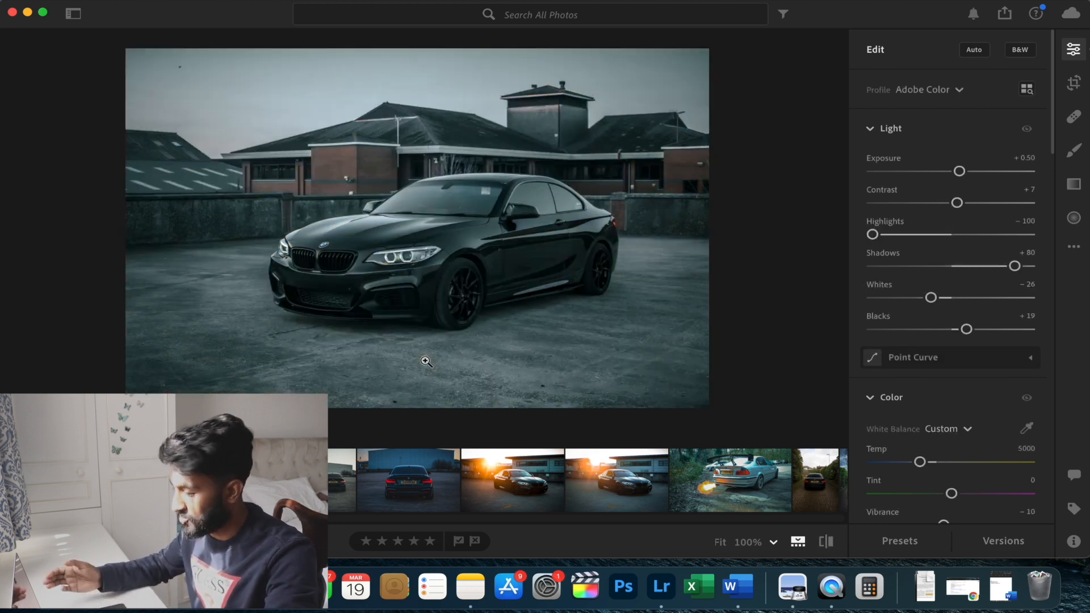
key("backslash")
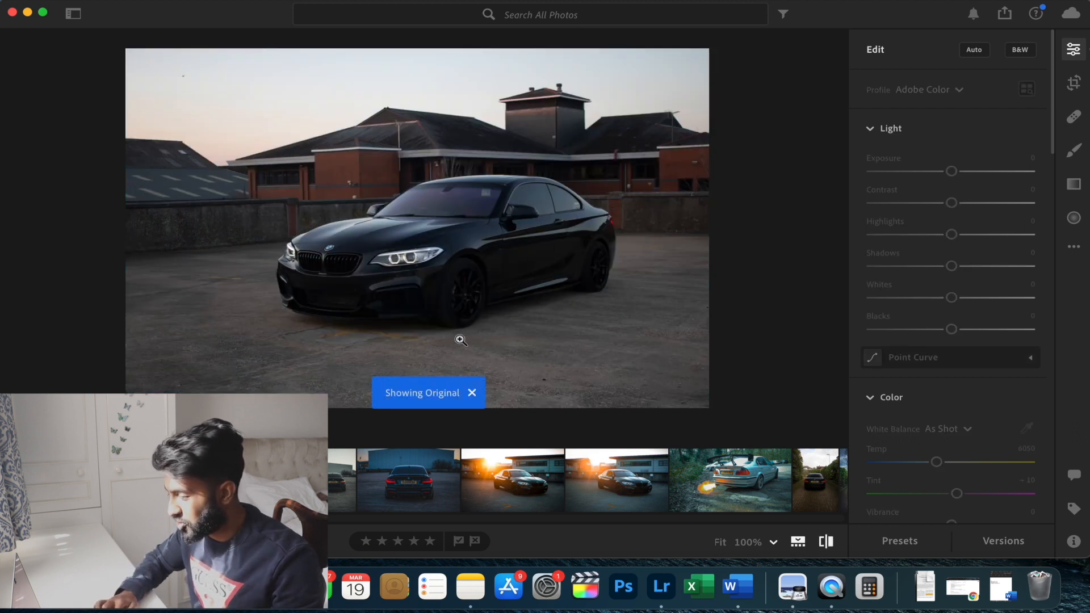
key("backslash")
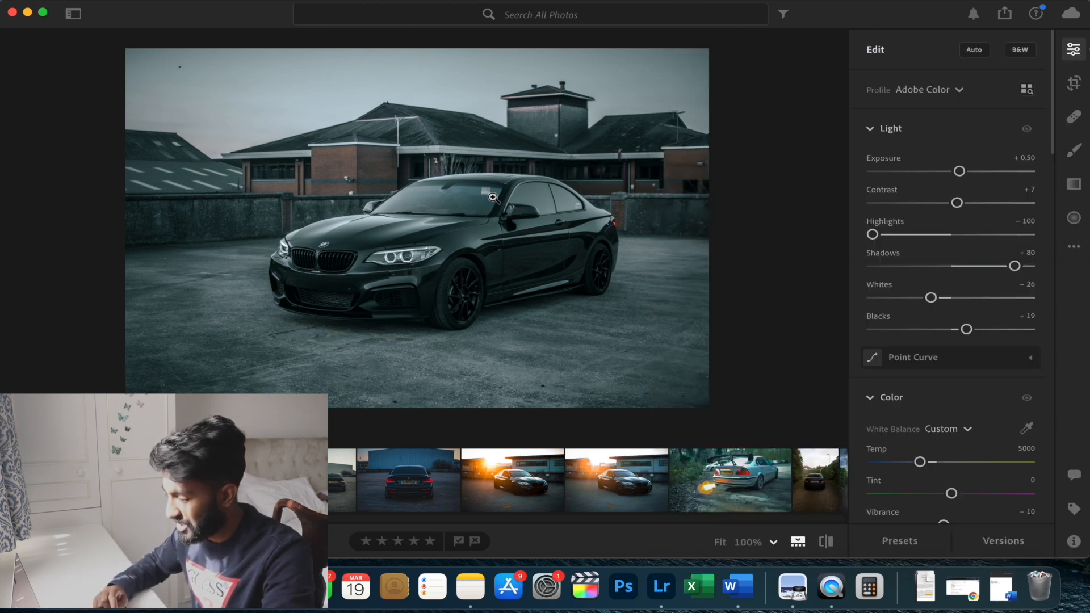
left_click(492, 197)
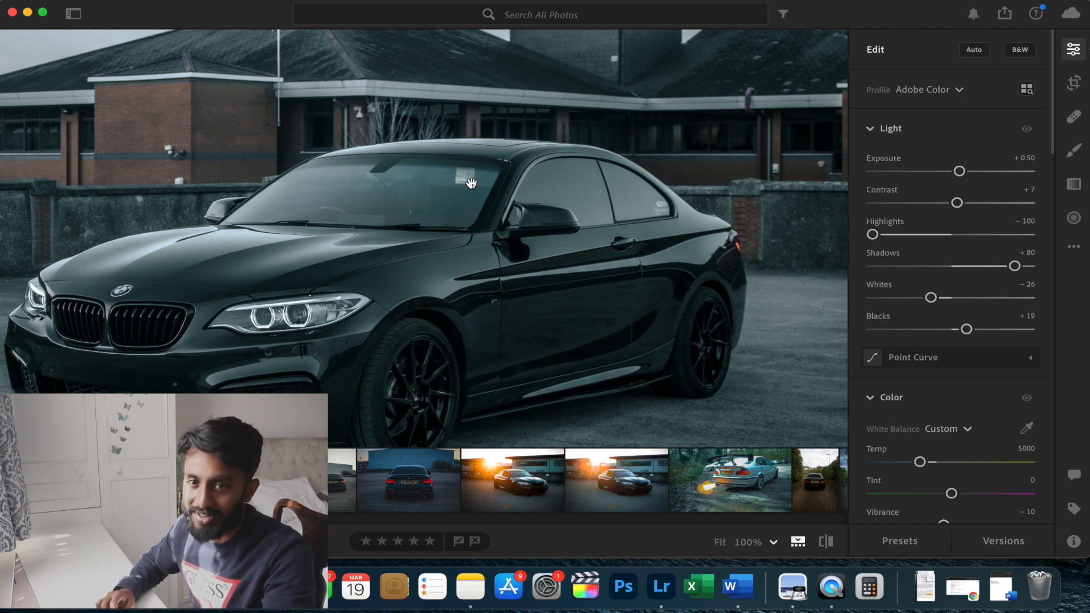
left_click(193, 148)
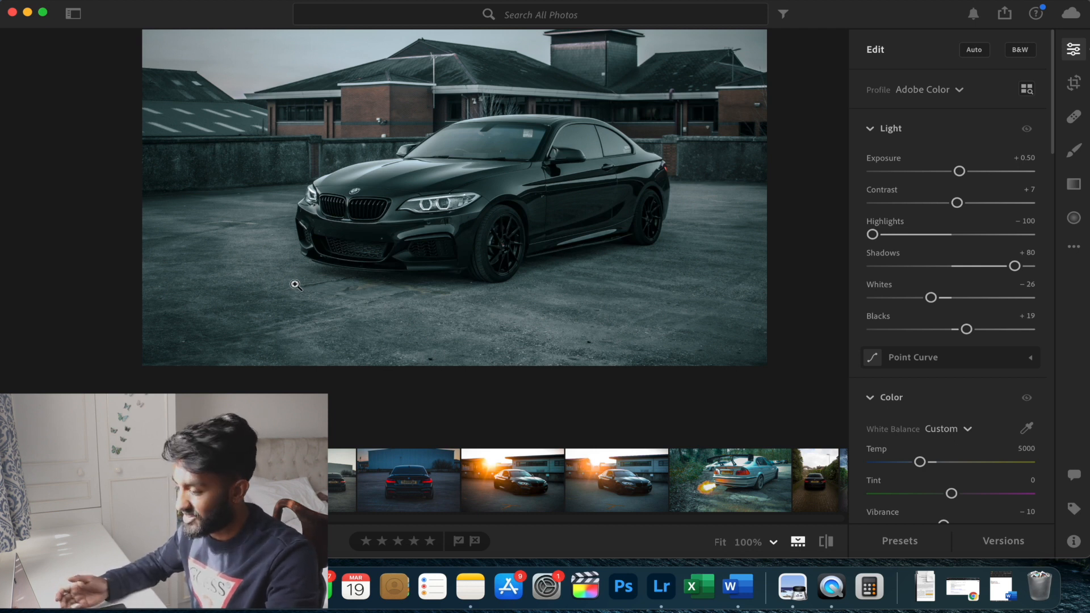
Start adding photos to the library and open the Photos folder as the source
left_click(142, 1)
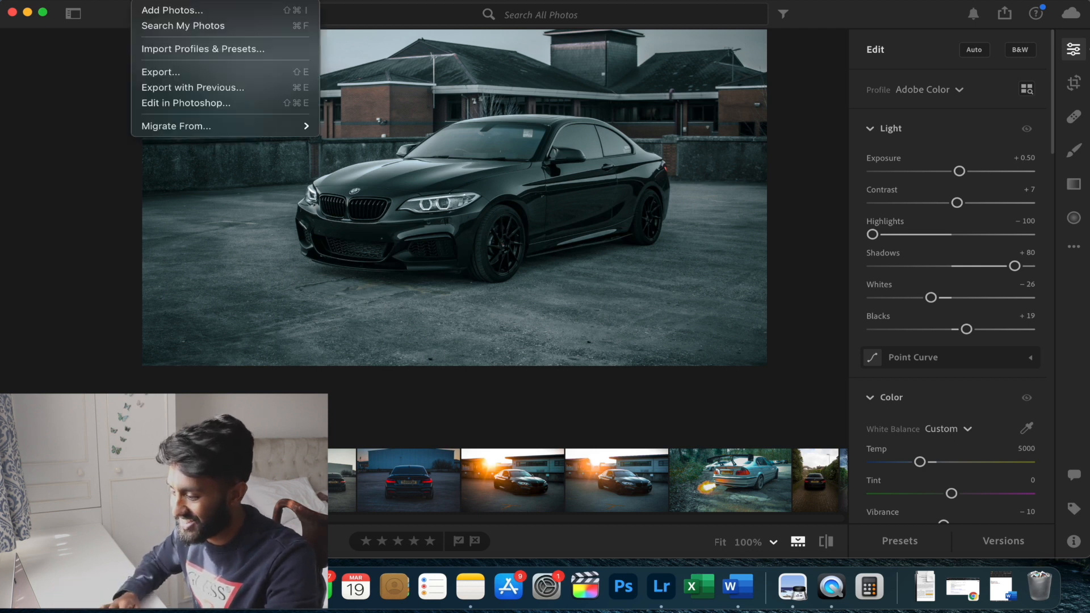
left_click(170, 11)
left_click(326, 201)
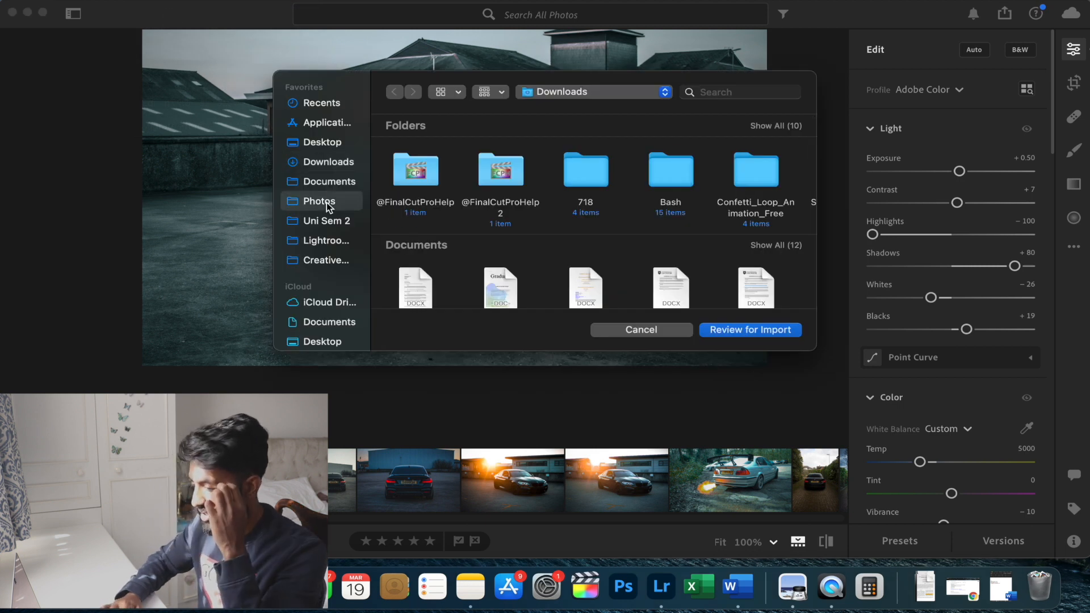
Find IMG_8951.CR2 in the Photos folder and import it into the library without assigning an album
scroll(541, 202, "down", 3)
scroll(541, 203, "up", 3)
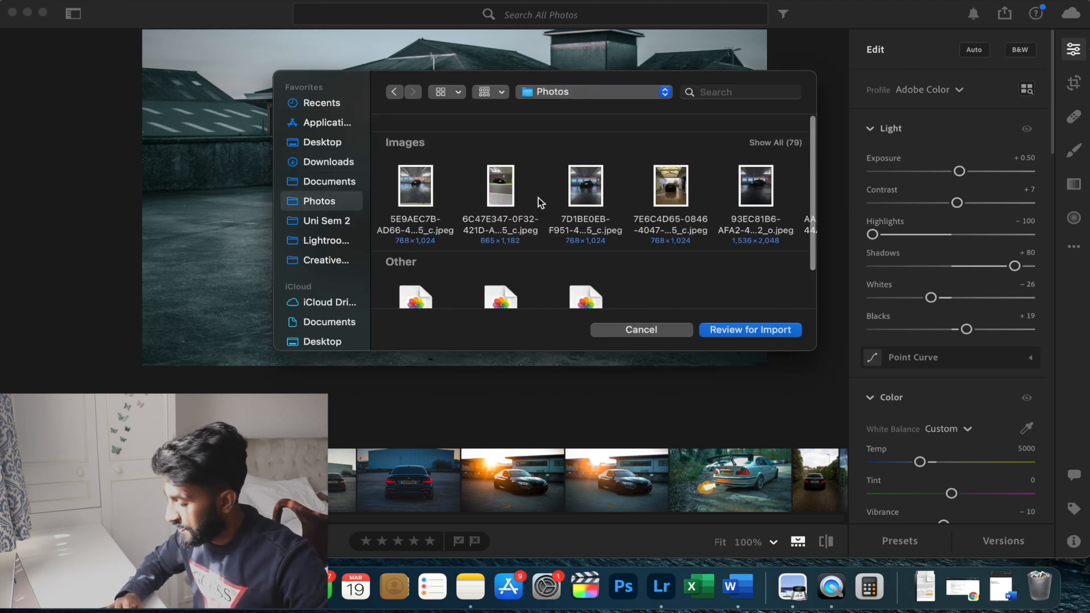
scroll(640, 180, "right", 10)
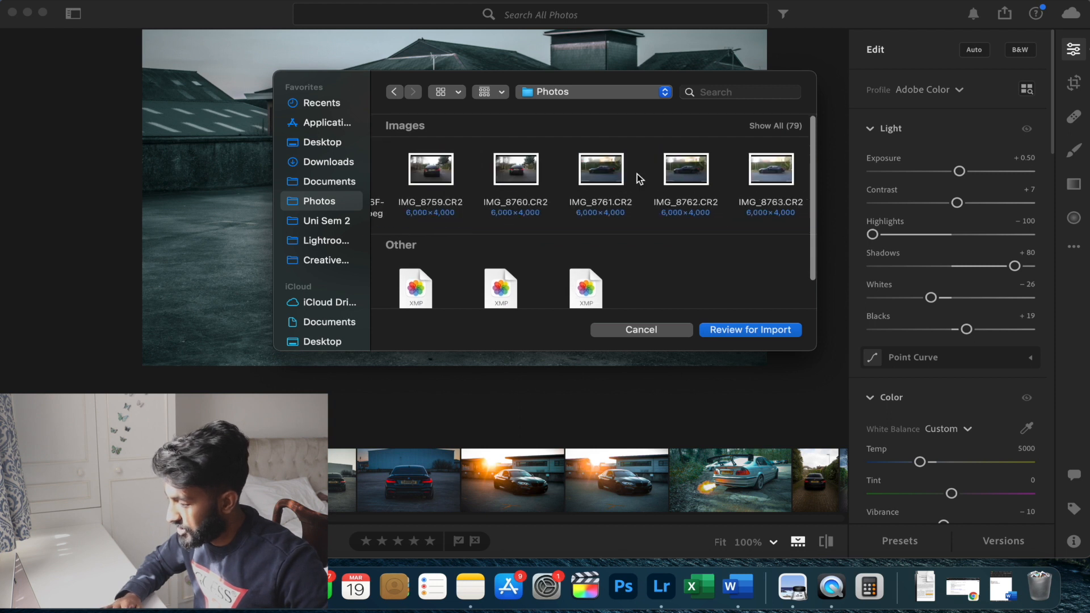
scroll(640, 179, "right", 8)
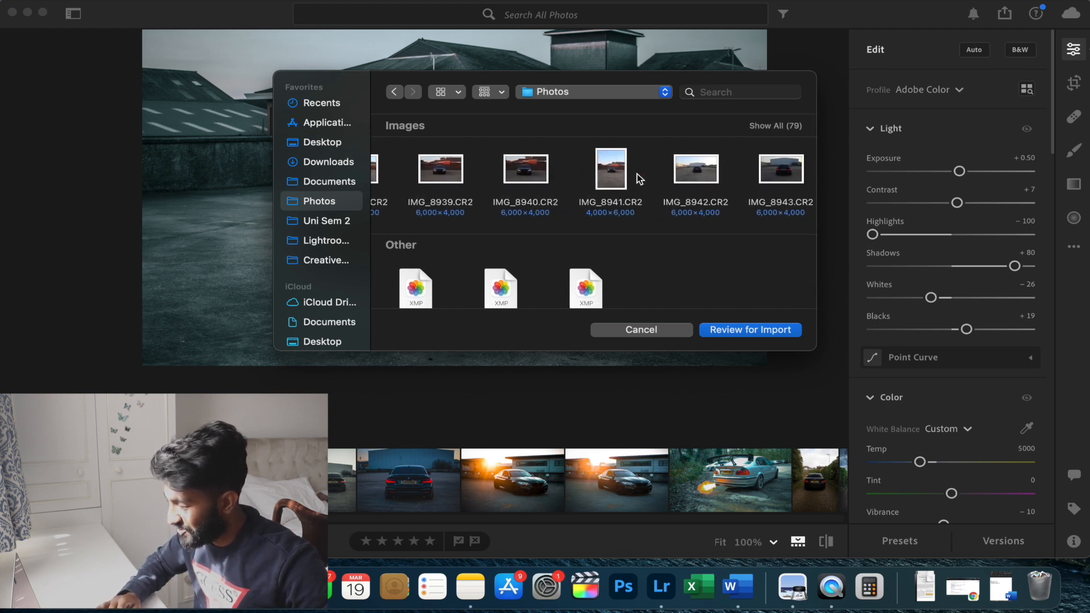
scroll(639, 179, "right", 4)
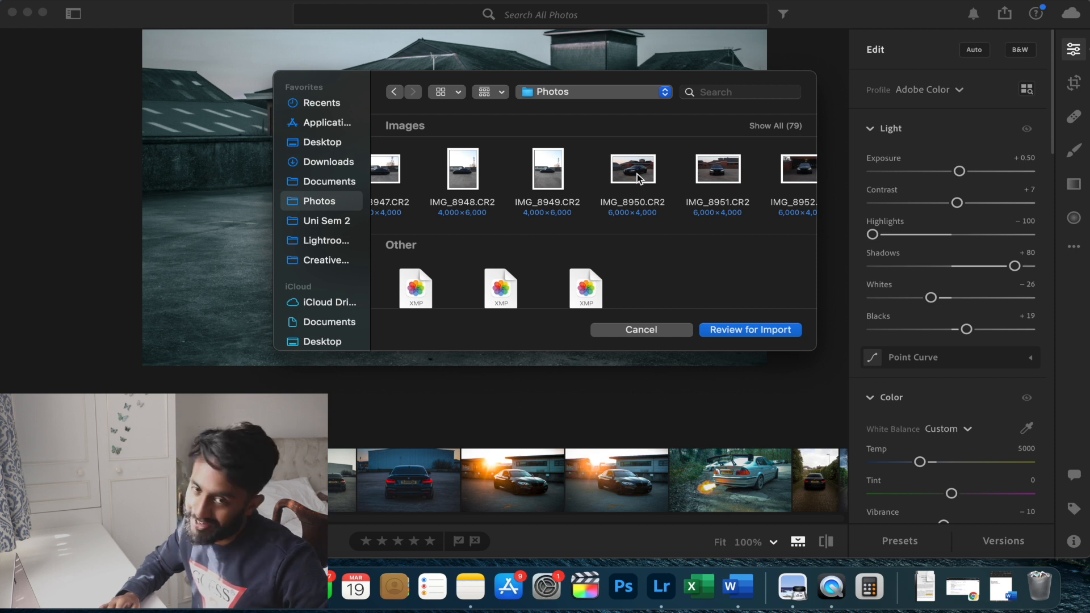
scroll(639, 180, "right", 4)
scroll(640, 179, "right", 4)
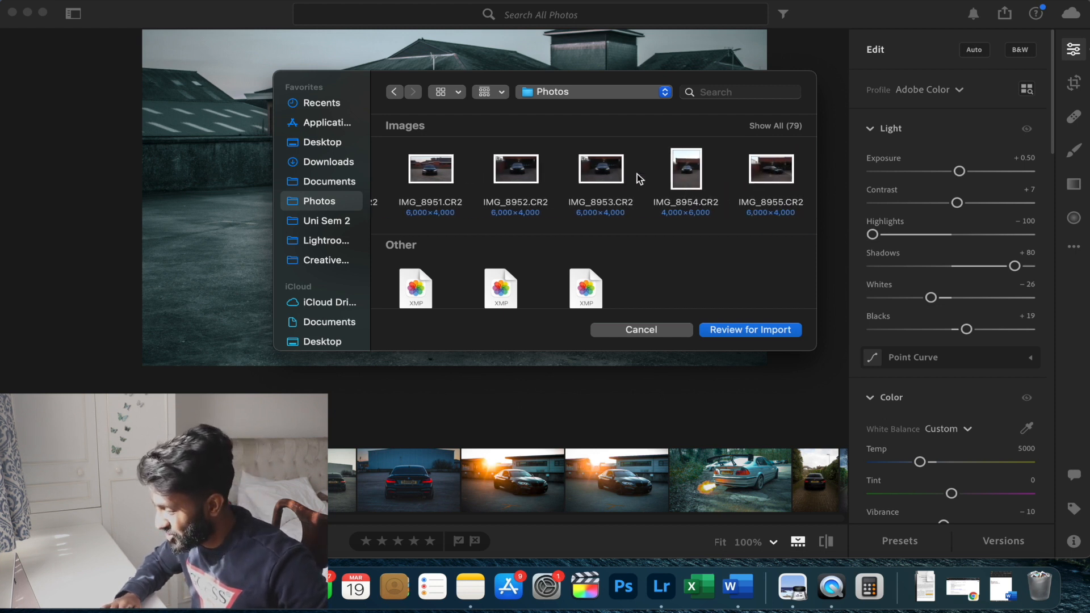
scroll(640, 179, "right", 6)
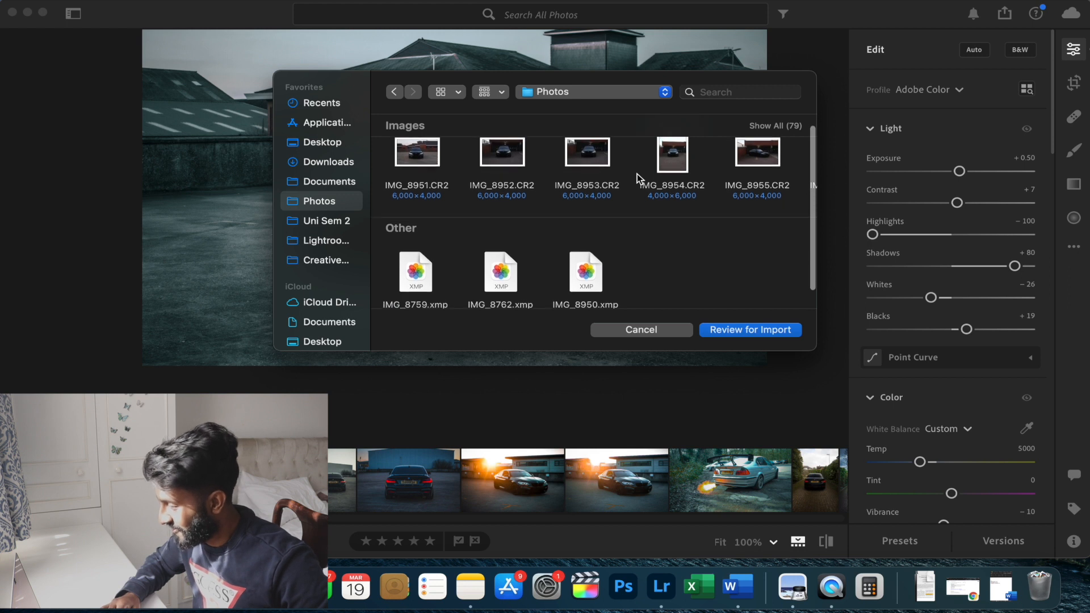
scroll(640, 179, "right", 4)
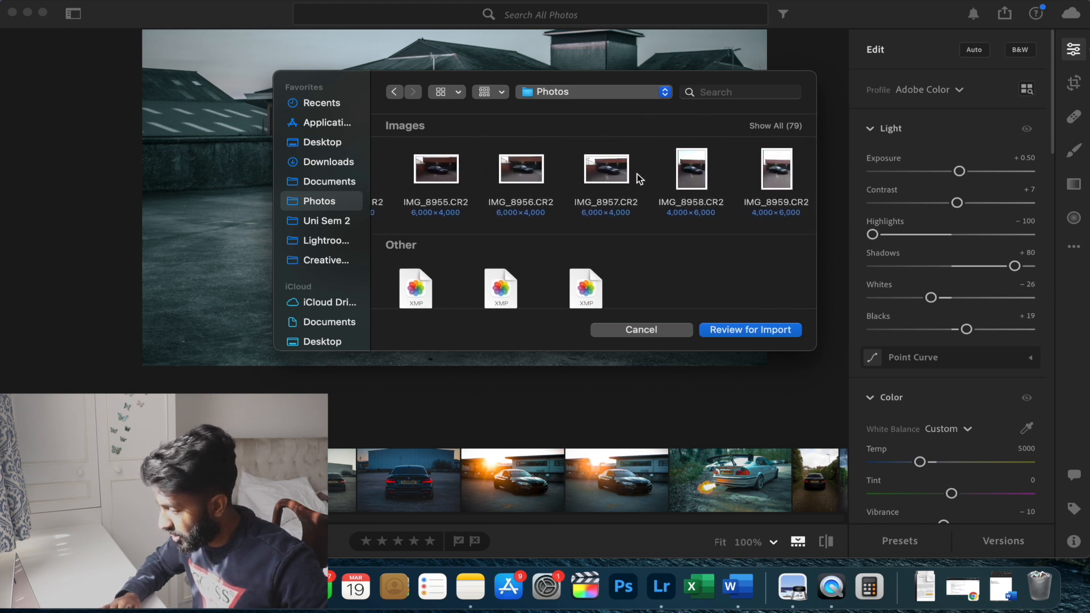
scroll(639, 180, "right", 12)
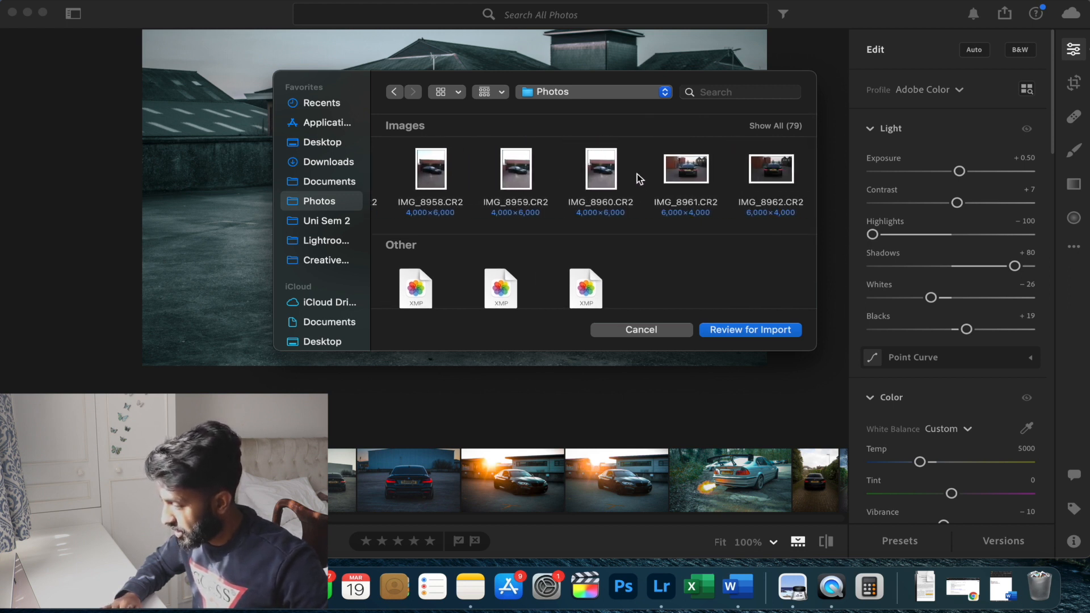
scroll(639, 179, "left", 20)
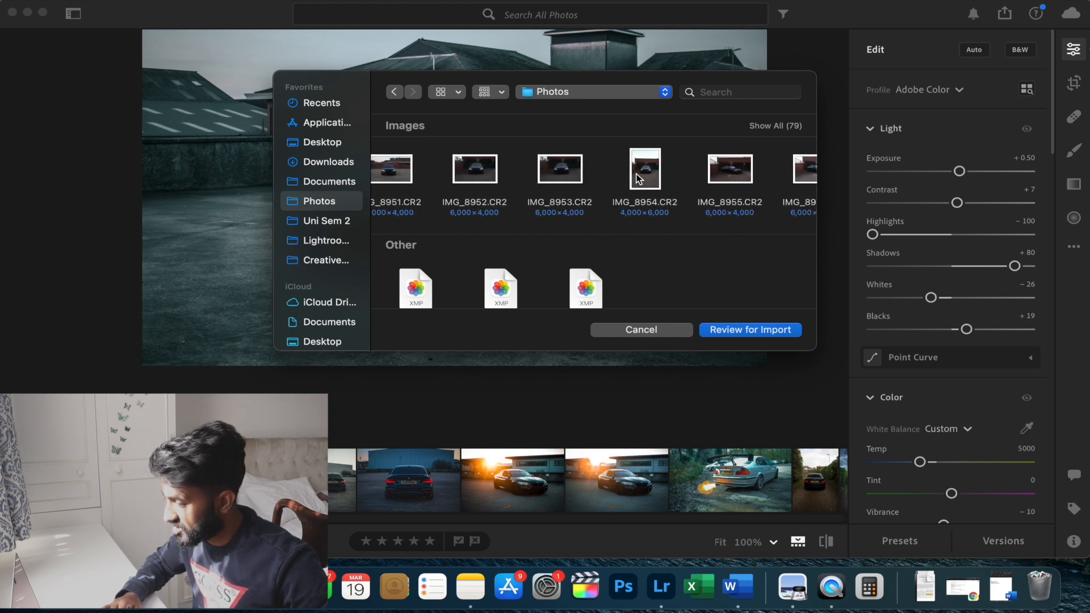
scroll(640, 179, "right", 2)
scroll(640, 180, "left", 2)
left_click(578, 174)
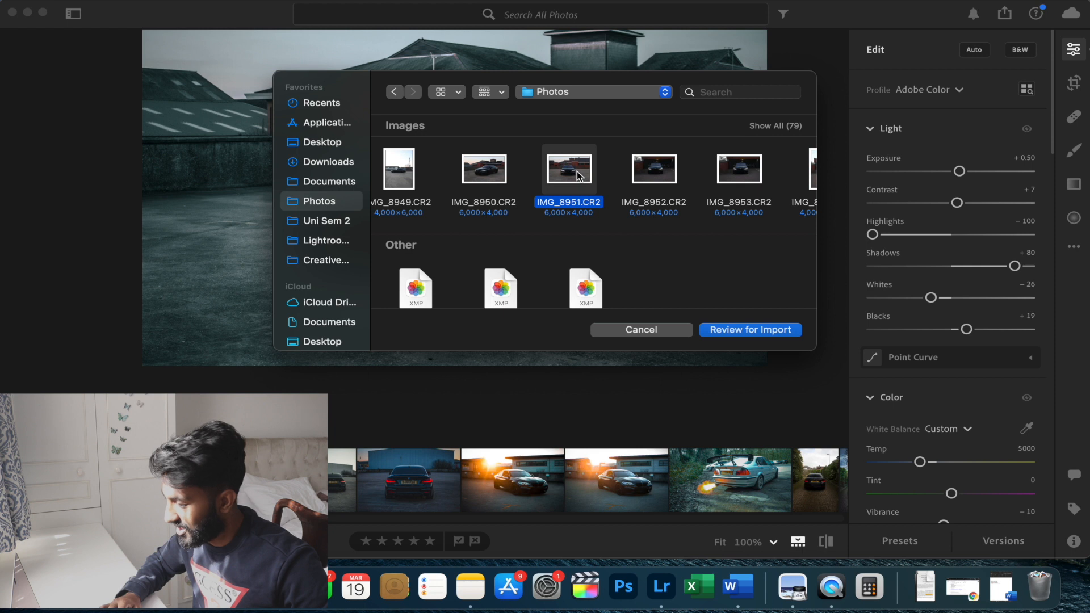
left_click(736, 330)
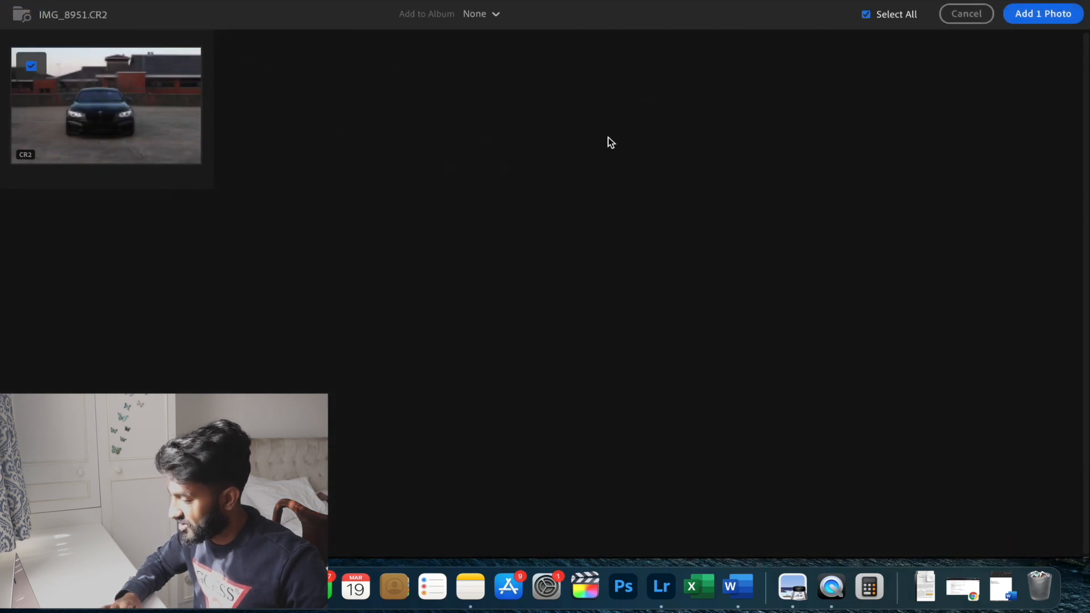
left_click(1030, 13)
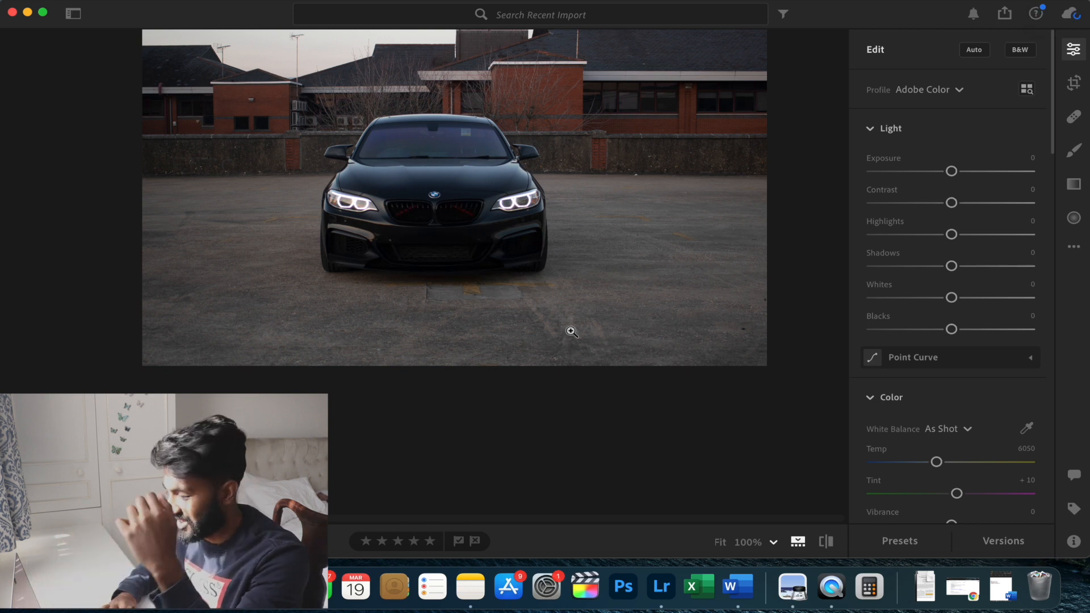
Examine the imported front-view car photo as a whole and the car's front up close
scroll(571, 331, "up", 2)
scroll(564, 353, "down", 3)
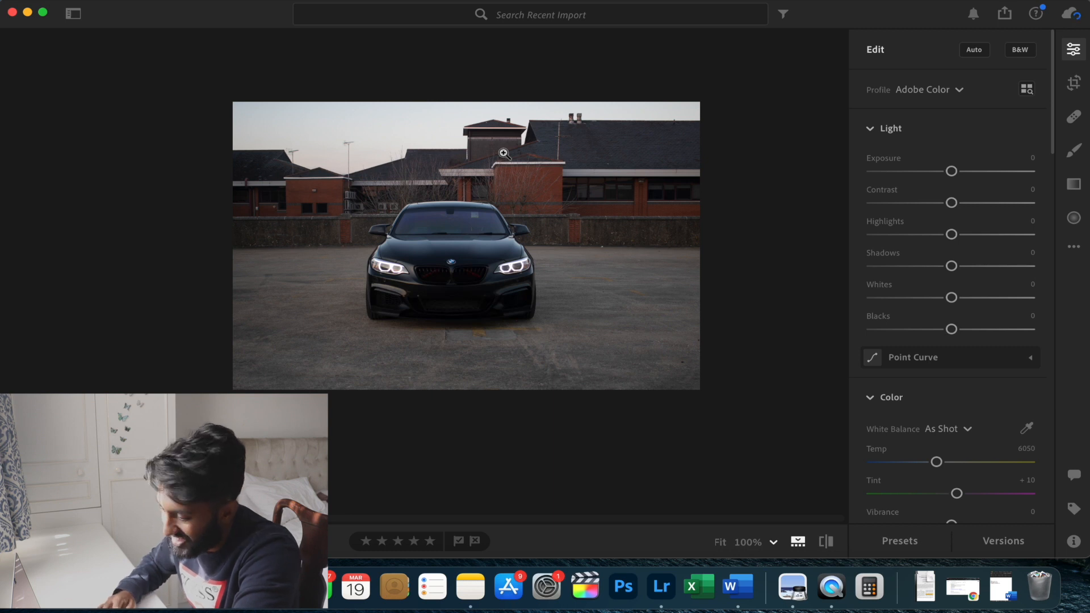
left_click(460, 270)
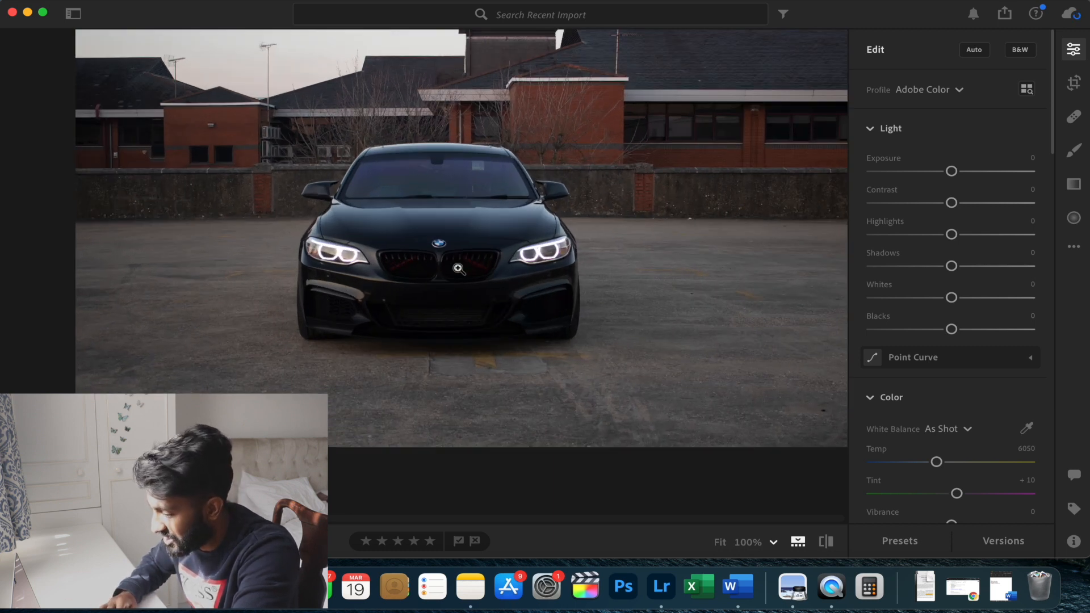
Try the Custom Moody user preset on the front-view car photo and lower its contrast to +6
left_click(483, 130)
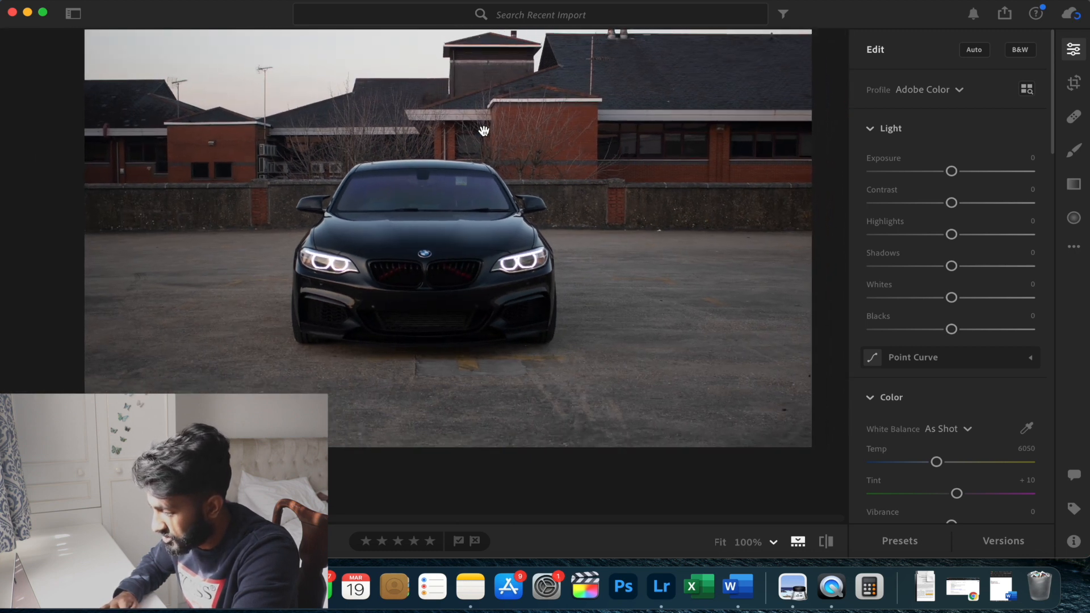
scroll(483, 131, "down", 4)
scroll(483, 133, "up", 1)
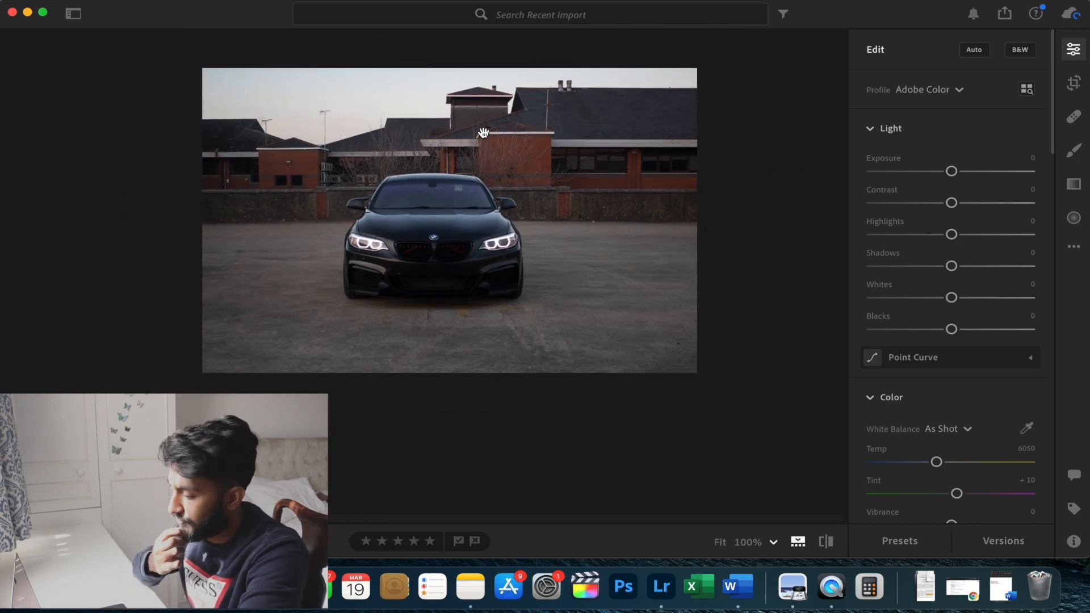
left_click(891, 540)
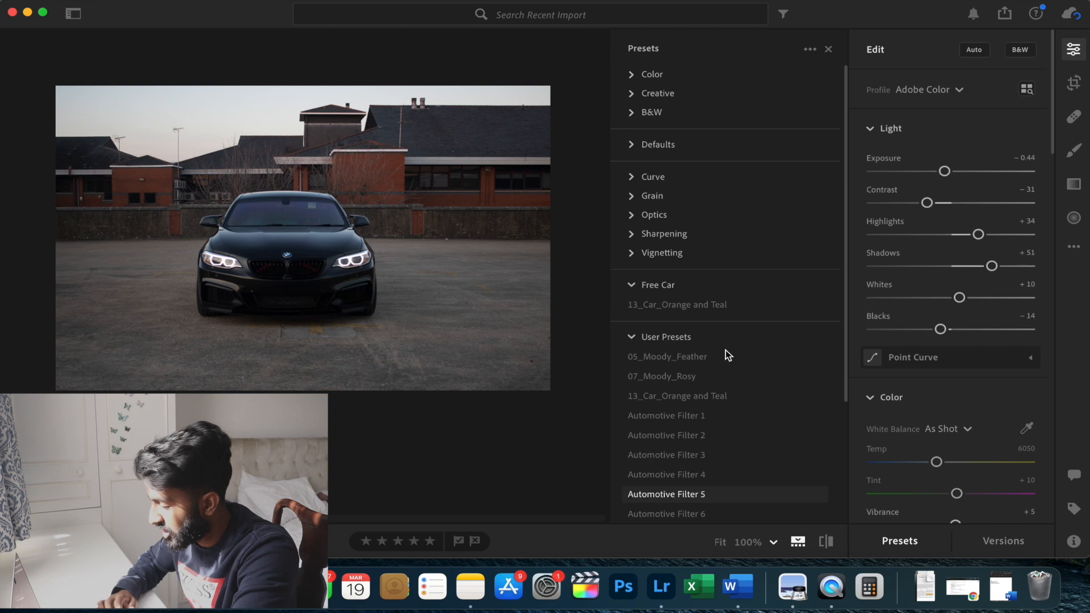
scroll(726, 346, "down", 3)
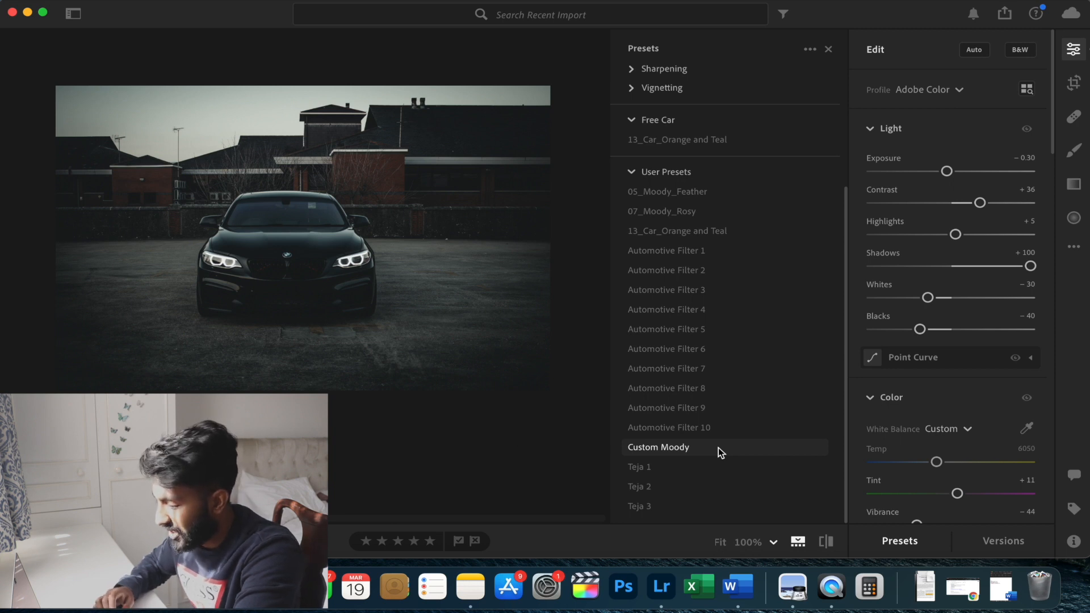
left_click(718, 447)
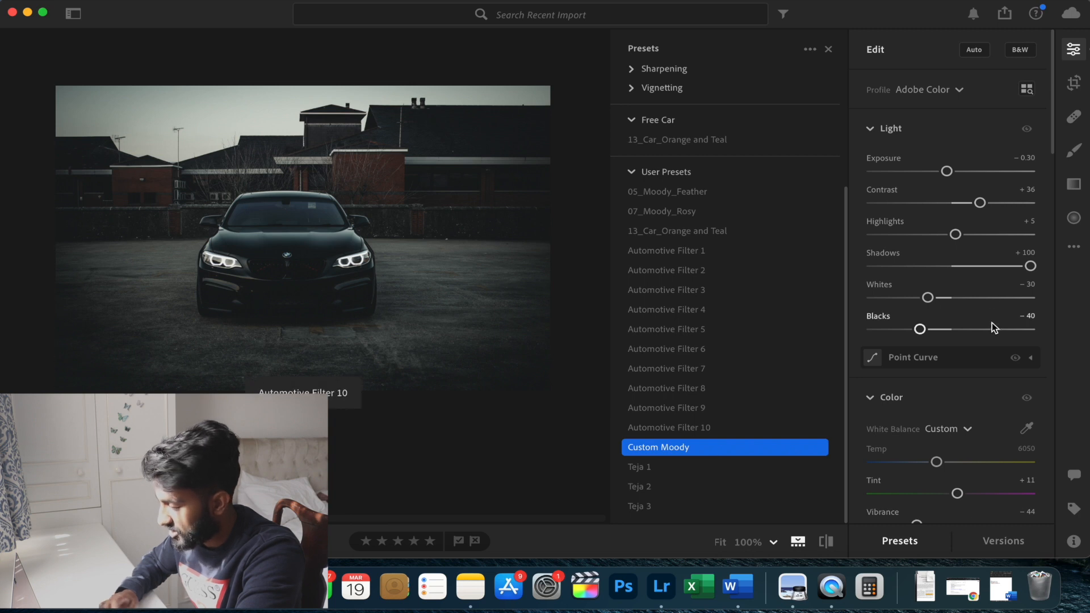
left_click_drag(910, 209, 955, 204)
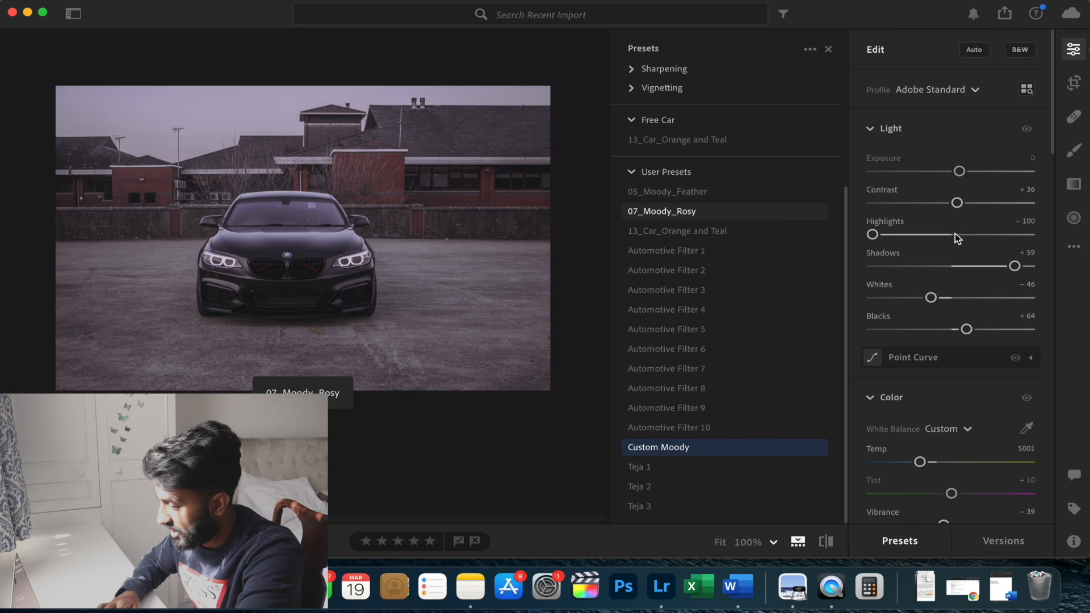
Reset all edits on the car photo and close the preset list
left_click(1073, 248)
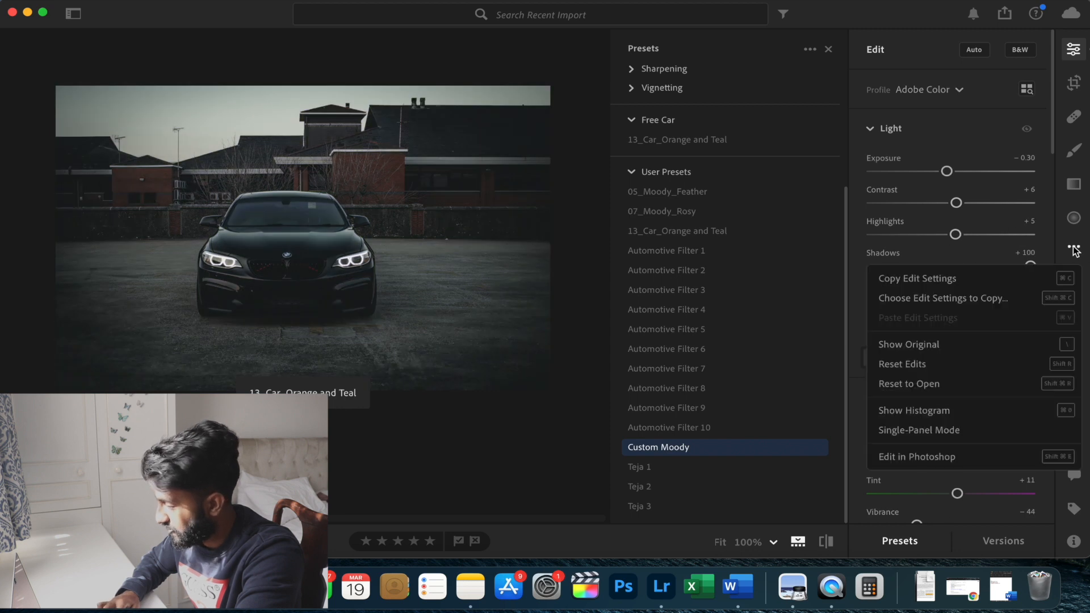
left_click(956, 367)
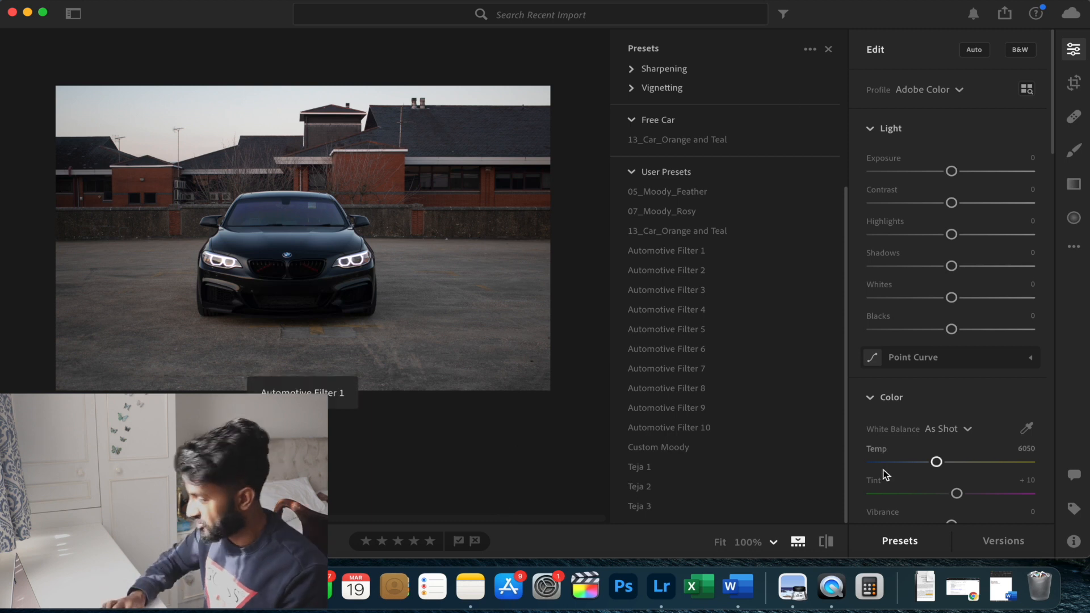
left_click(891, 544)
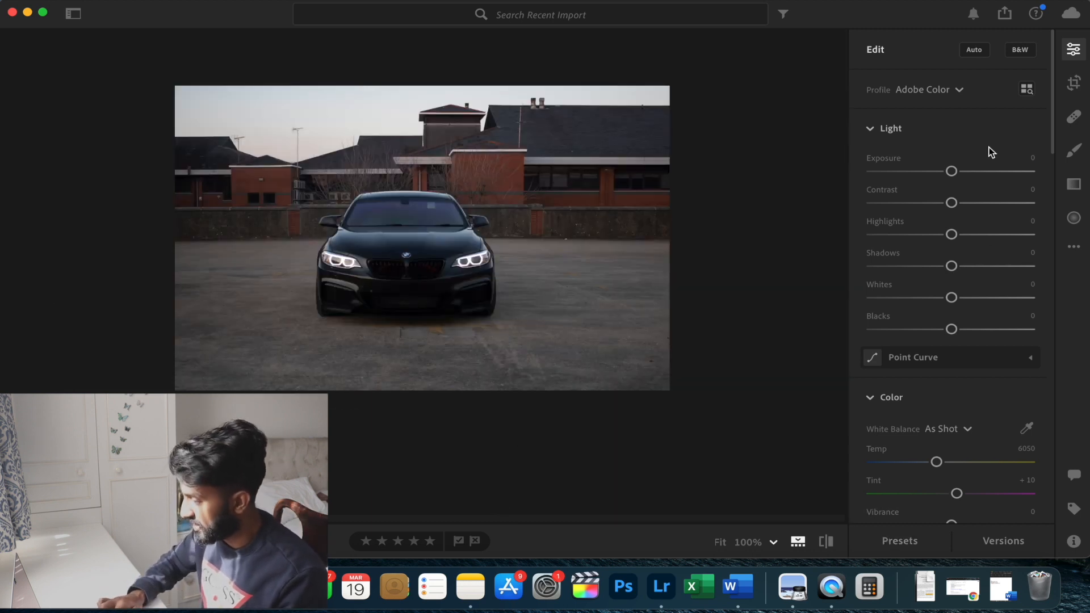
Crop the car photo to a 5 x 4 aspect ratio and straighten it by +0.07
scroll(989, 148, "down", 12)
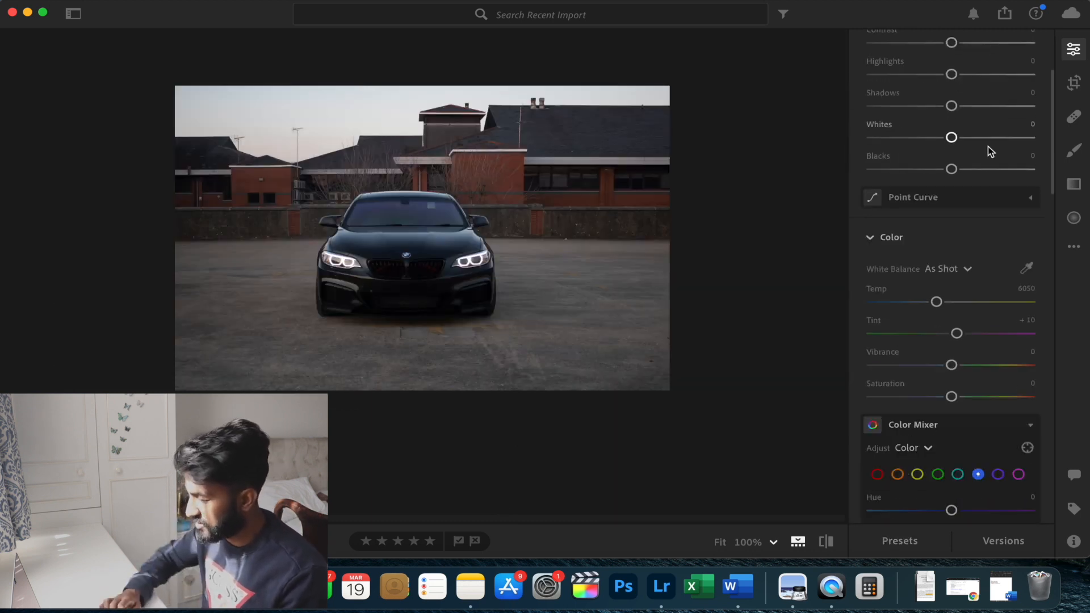
scroll(1010, 85, "up", 12)
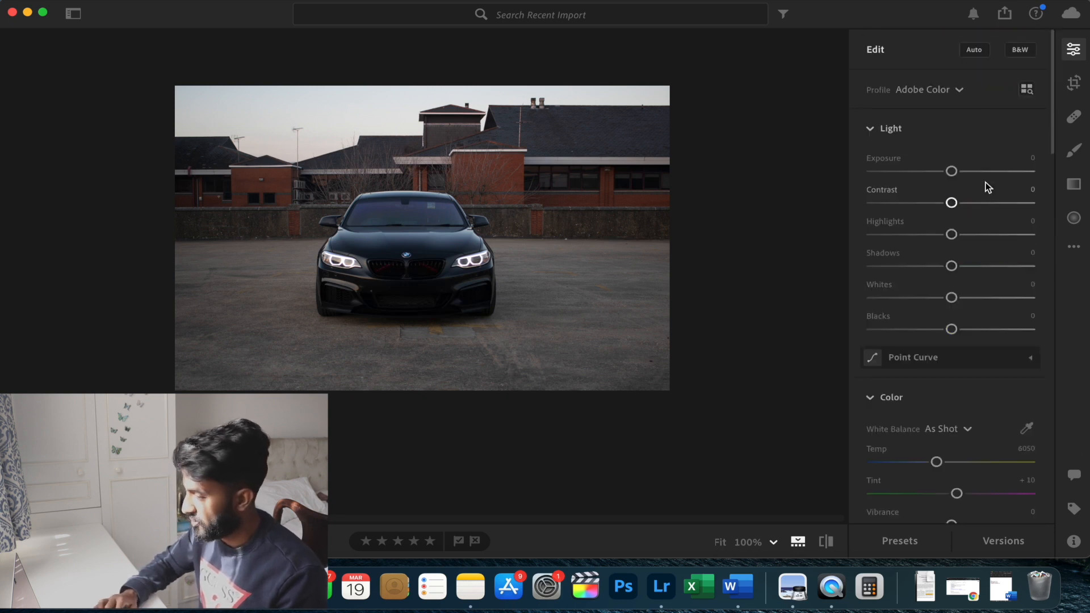
left_click(1073, 82)
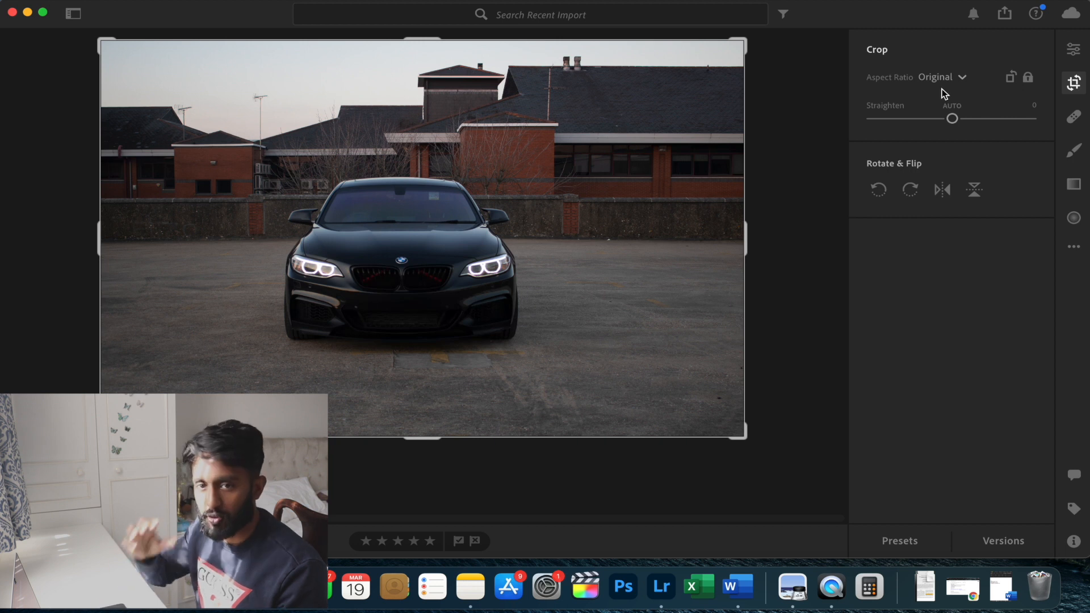
left_click(950, 77)
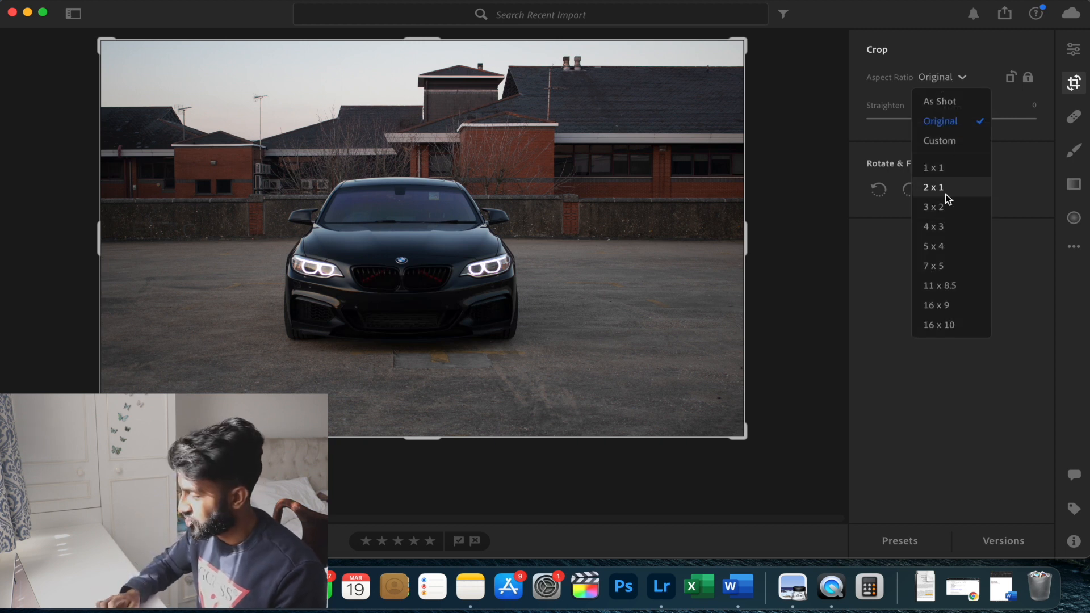
left_click(950, 251)
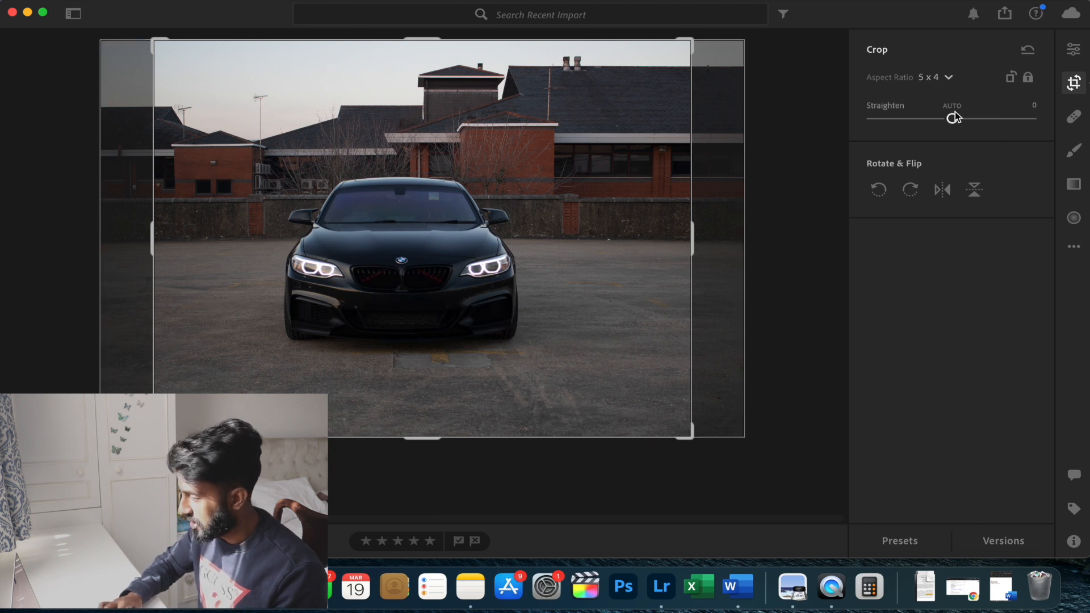
left_click_drag(953, 115, 963, 110)
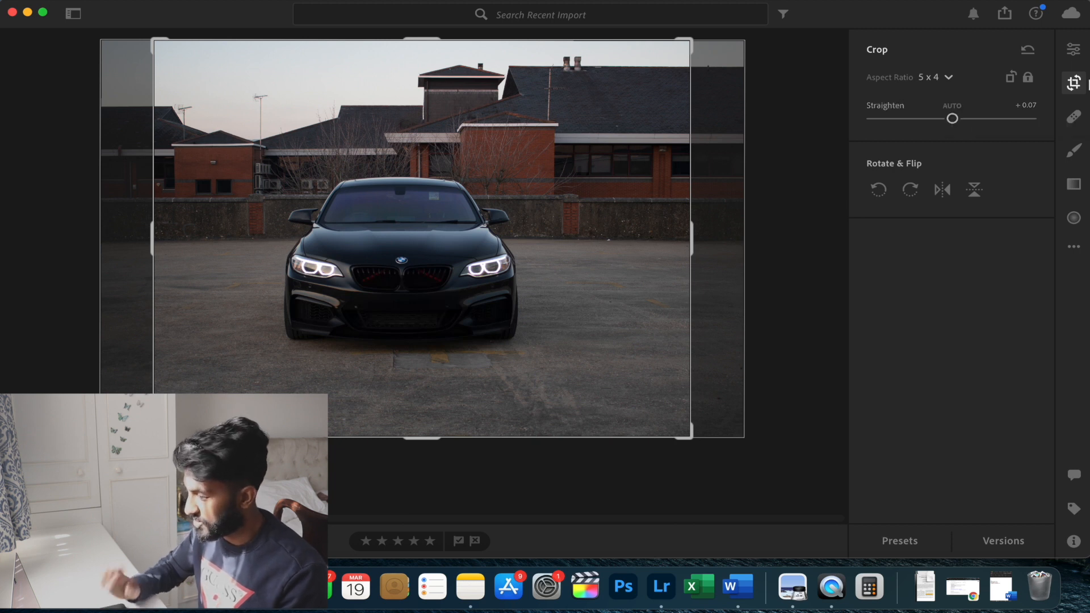
Set the photo's Upright geometry correction to Auto and collapse the geometry settings
left_click(1073, 49)
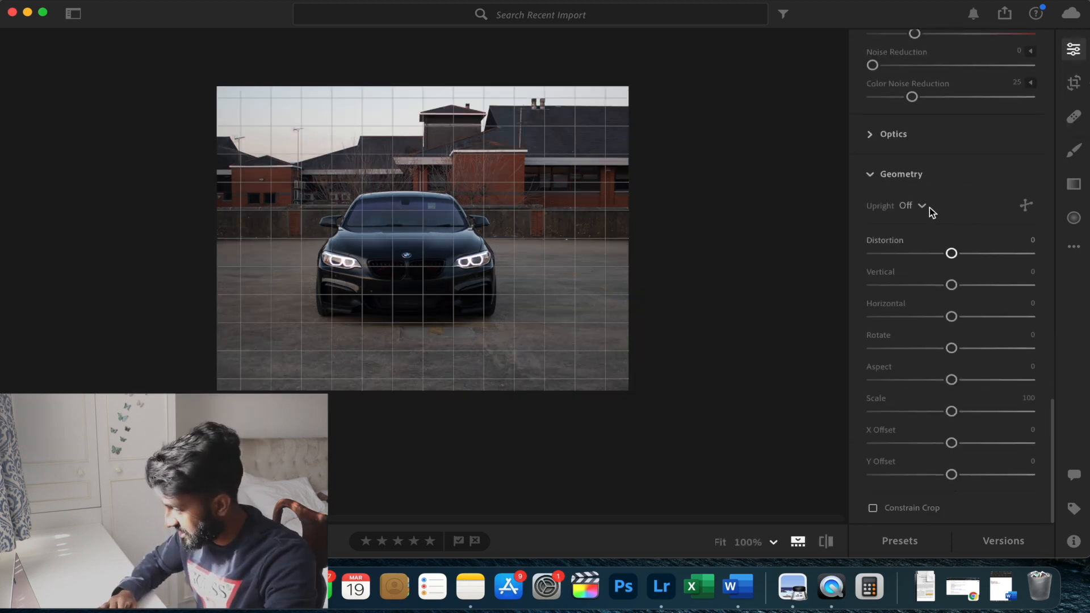
left_click(924, 207)
left_click(924, 275)
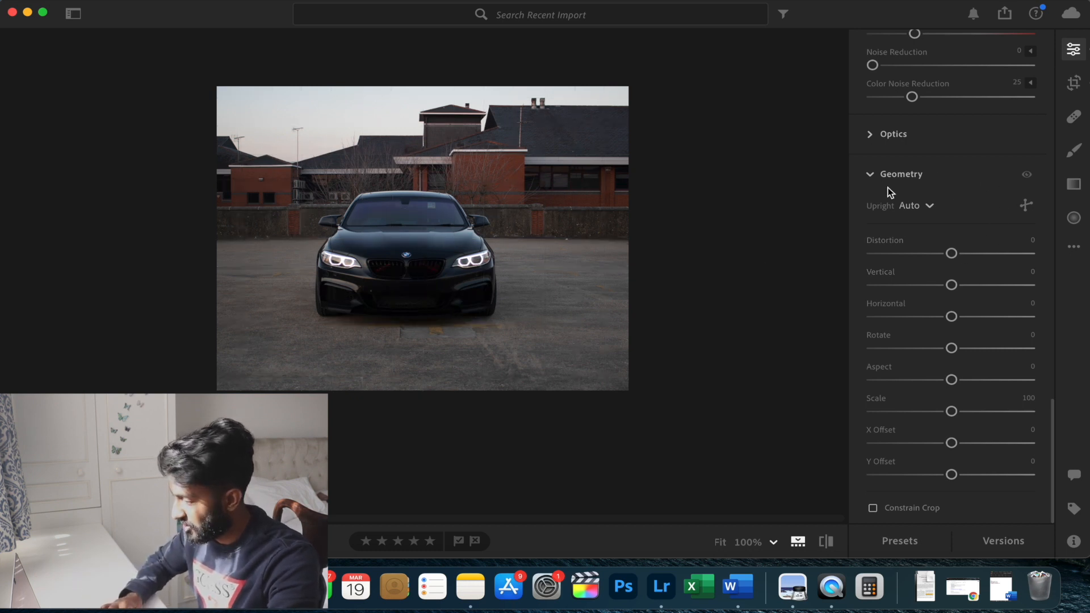
left_click(872, 174)
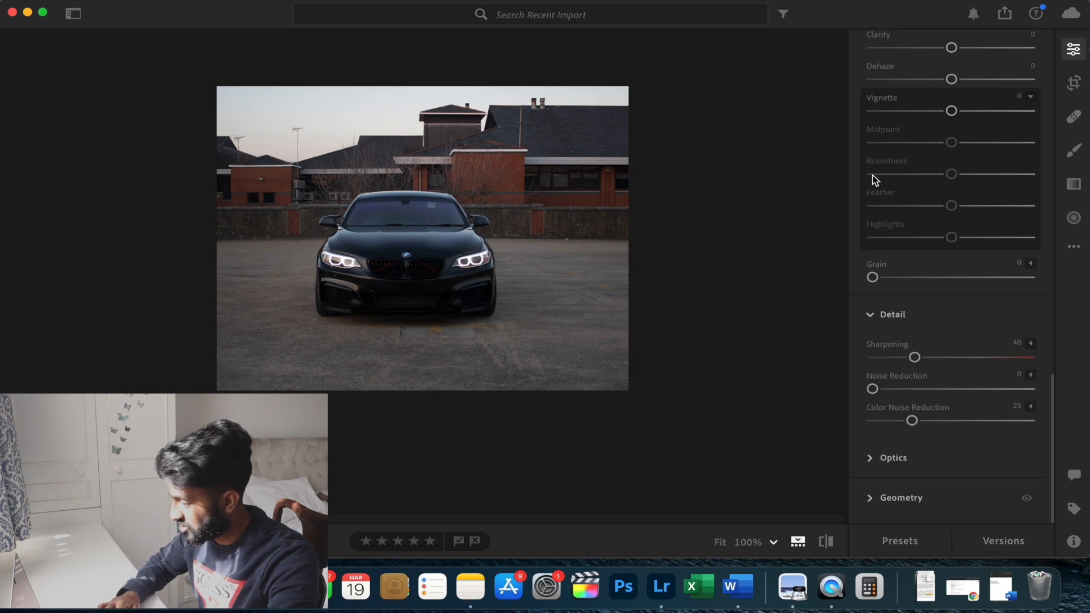
scroll(872, 175, "up", 10)
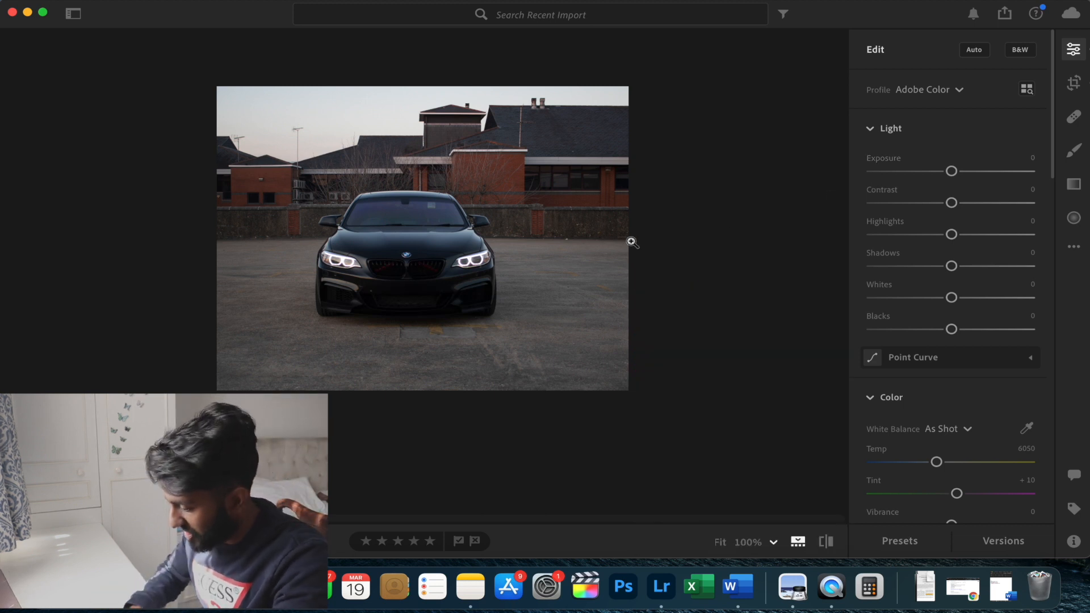
Reopen the crop and shift the photo within the 5 x 4 frame to centre the car horizontally
key("XF86MonBrightnessUp")
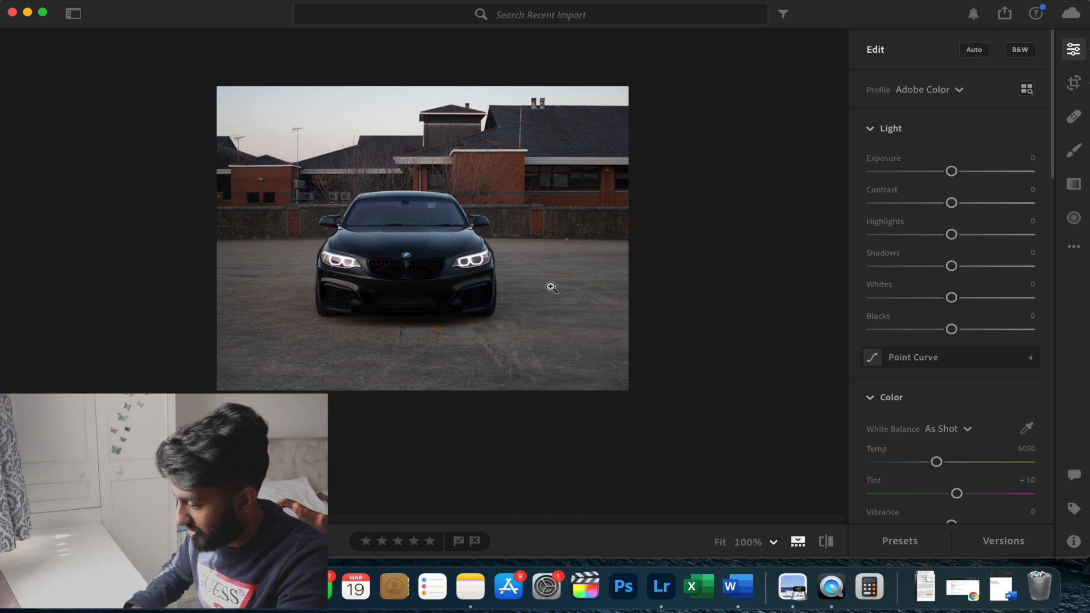
left_click(443, 314)
scroll(445, 316, "down", 3)
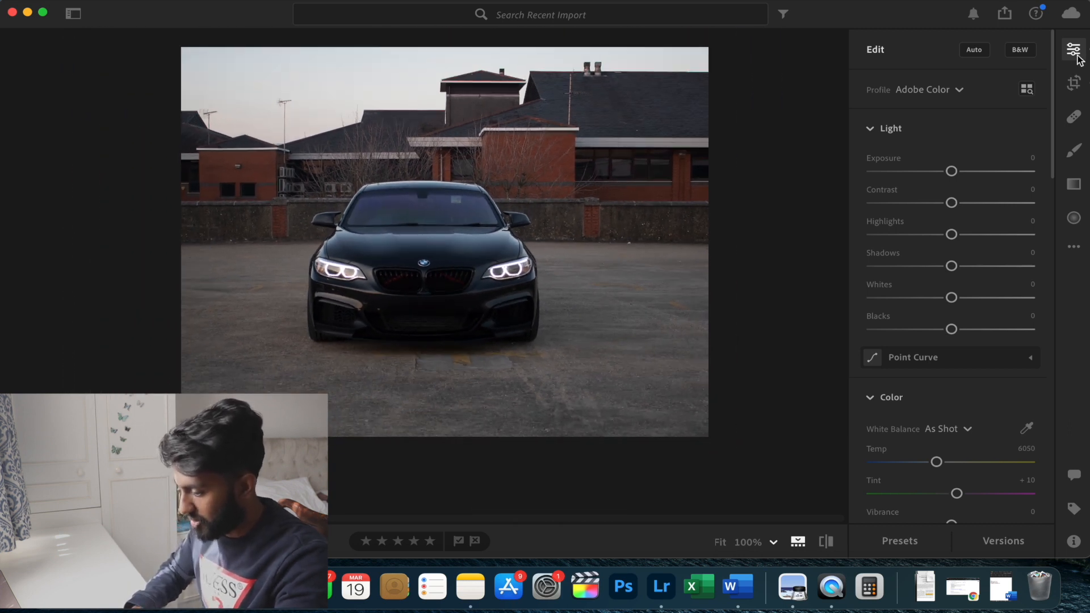
left_click(1073, 83)
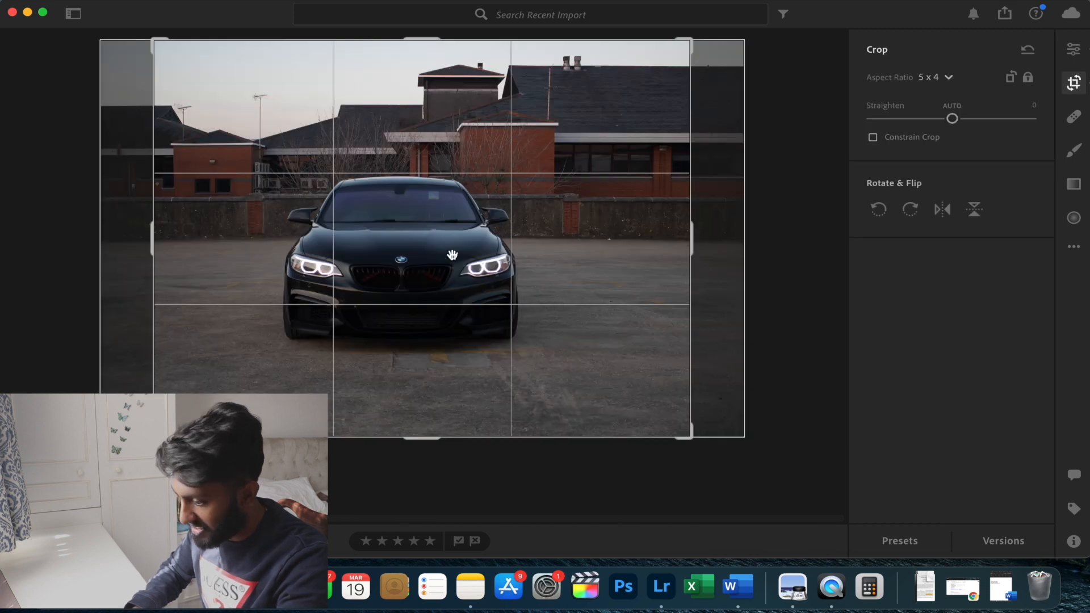
left_click_drag(448, 253, 466, 252)
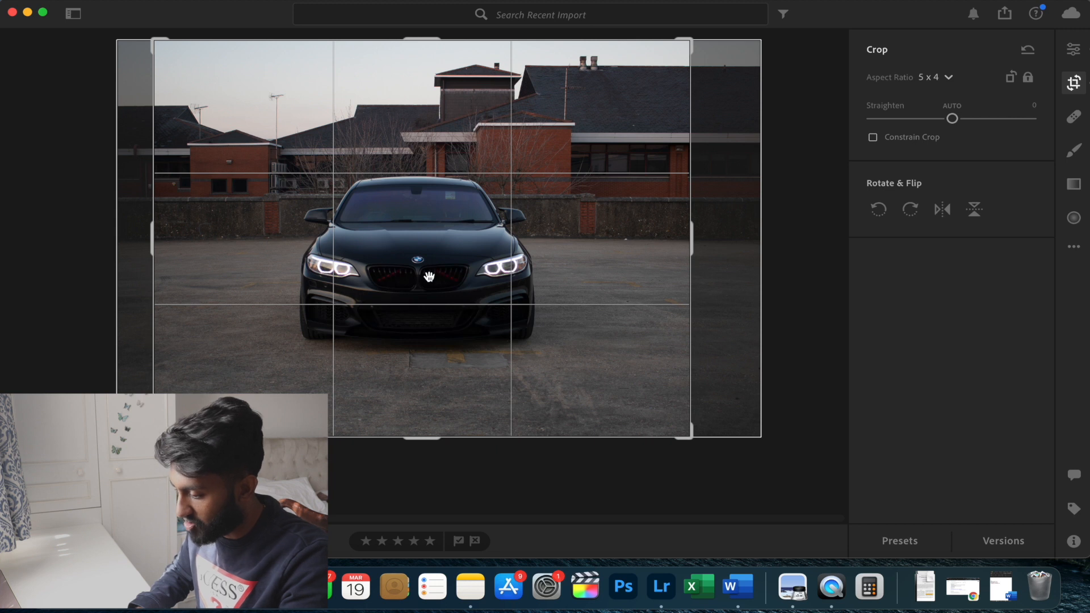
left_click_drag(427, 279, 419, 278)
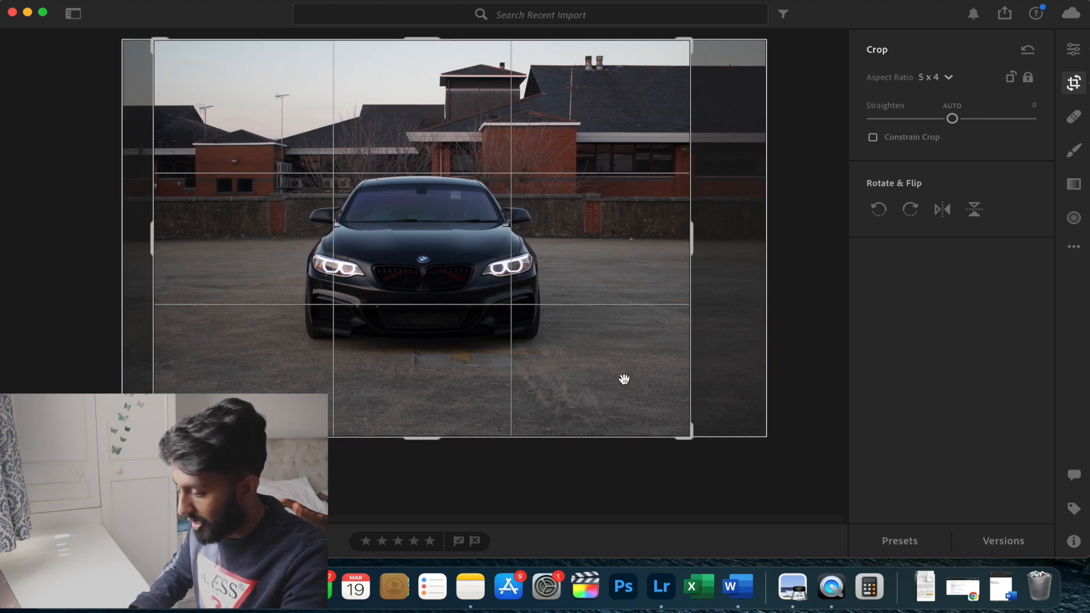
Tighten the 5 x 4 crop around the car, recentre the car in the frame and apply the crop
left_click_drag(691, 430, 621, 357)
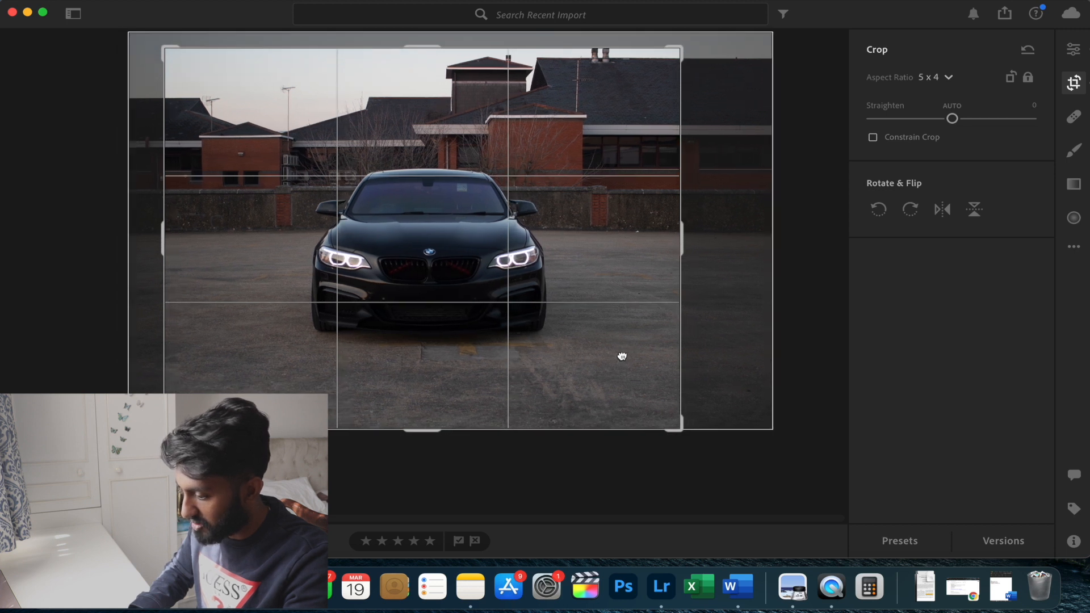
left_click_drag(673, 423, 665, 421)
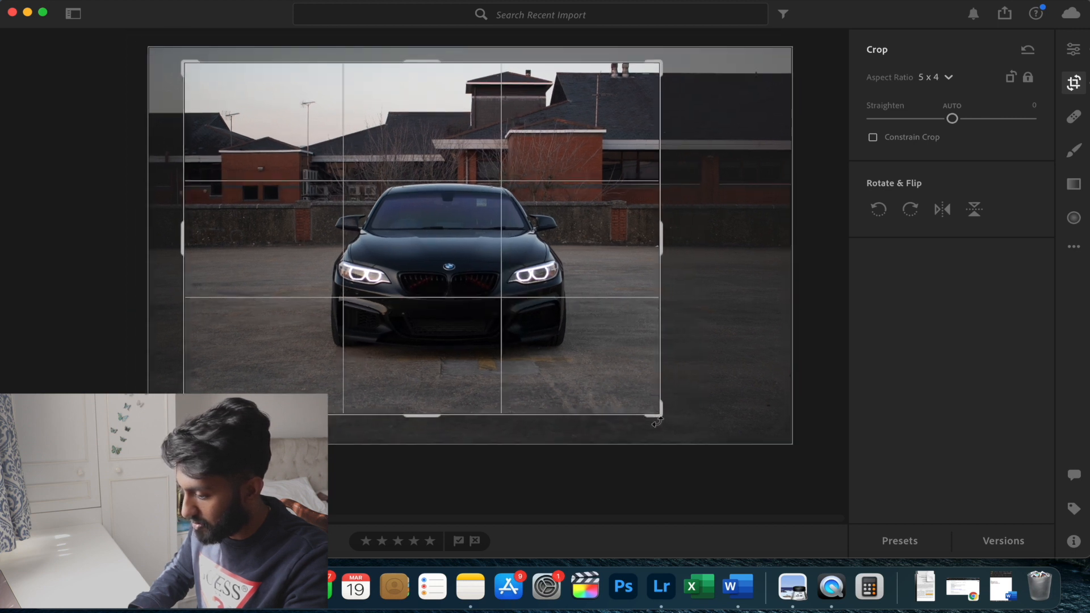
left_click_drag(601, 377, 576, 373)
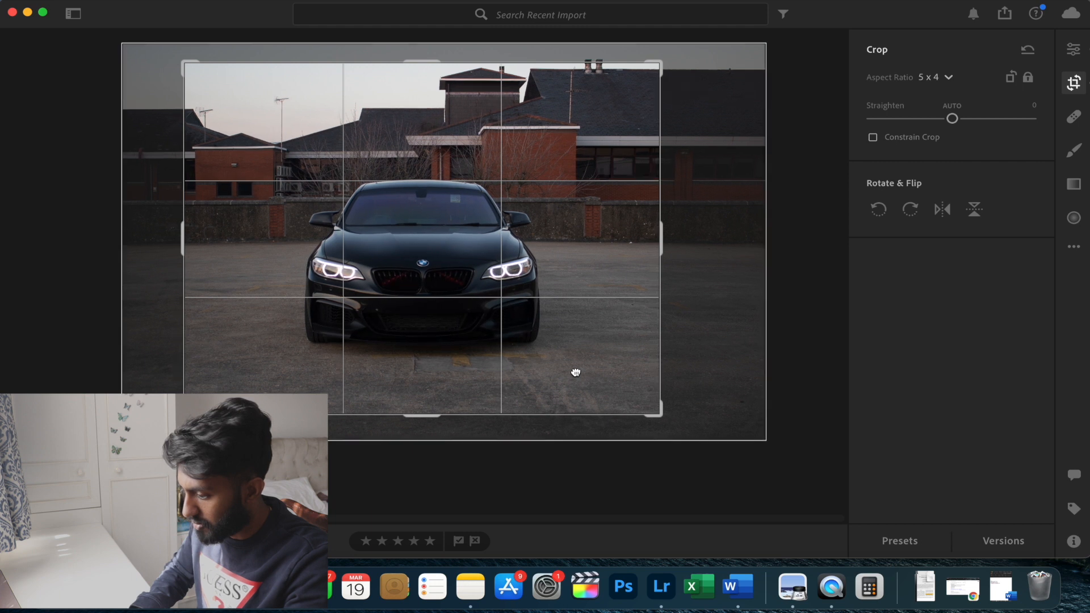
left_click_drag(576, 372, 574, 372)
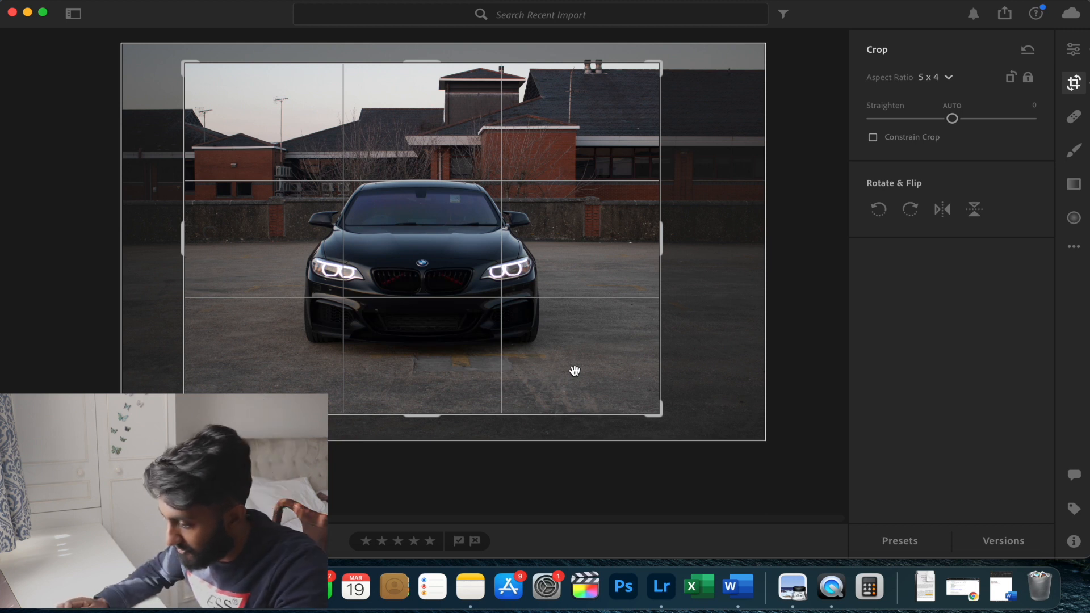
left_click_drag(576, 372, 574, 370)
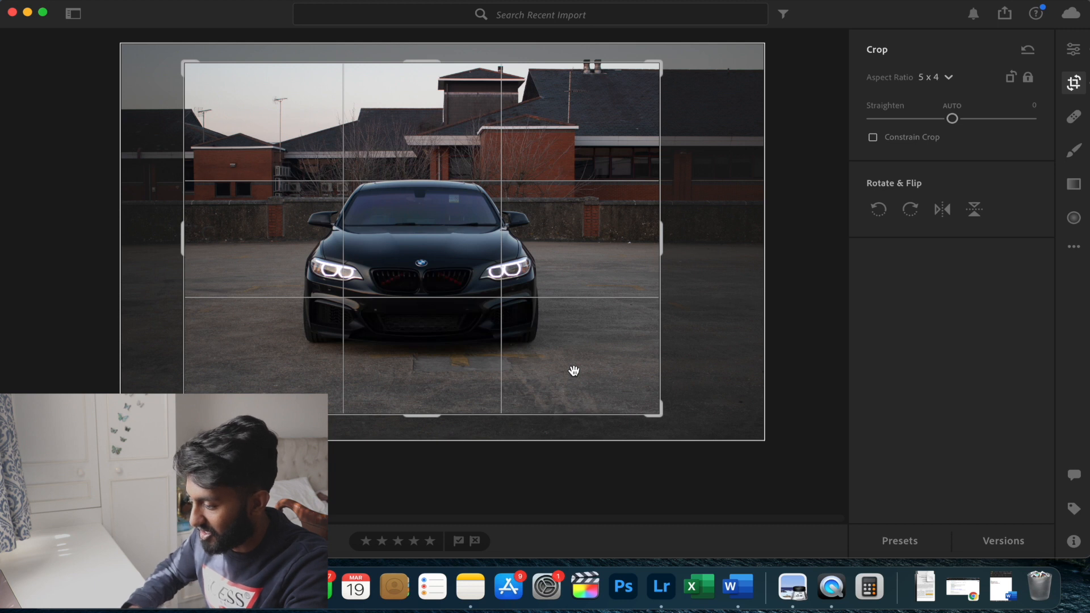
key("Return")
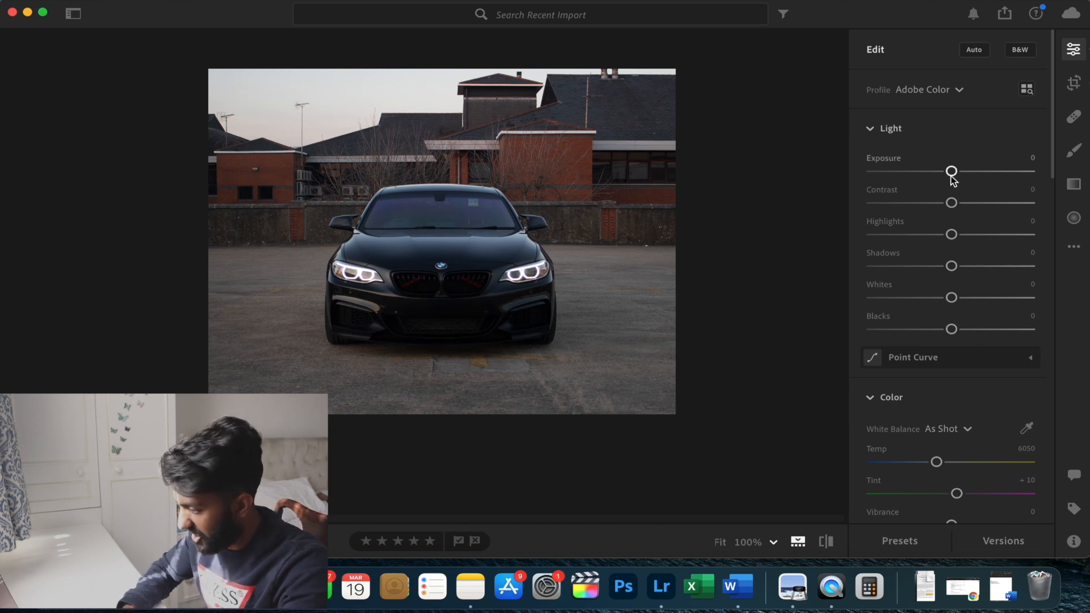
Adjust the photo's light settings to exposure −0.20, contrast +20, highlights −80 and shadows +71
mouse_move(952, 177)
left_mouse_down()
mouse_move(964, 173)
mouse_move(950, 174)
left_mouse_up()
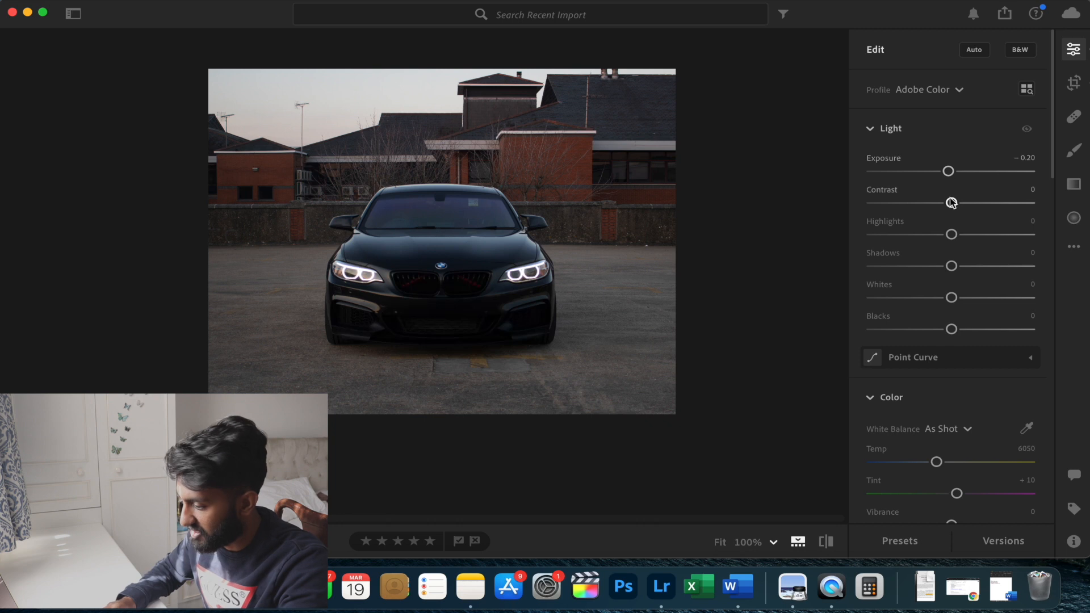
mouse_move(951, 202)
left_mouse_down()
mouse_move(973, 203)
mouse_move(920, 202)
mouse_move(967, 203)
mouse_move(944, 235)
mouse_move(887, 235)
mouse_move(1022, 235)
mouse_move(842, 238)
mouse_move(887, 239)
left_mouse_up()
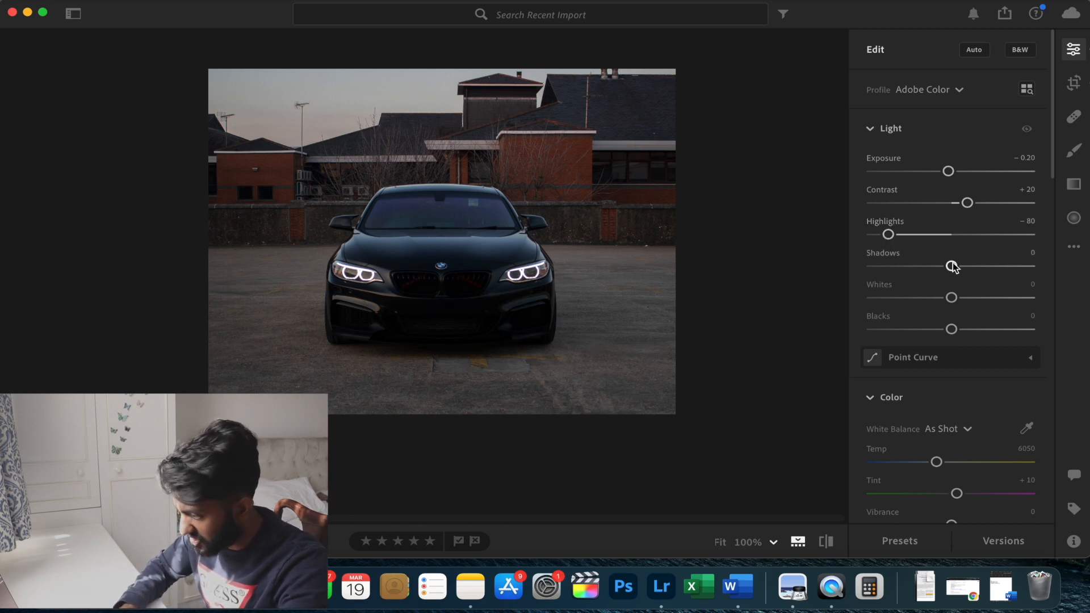
left_click_drag(952, 267, 991, 266)
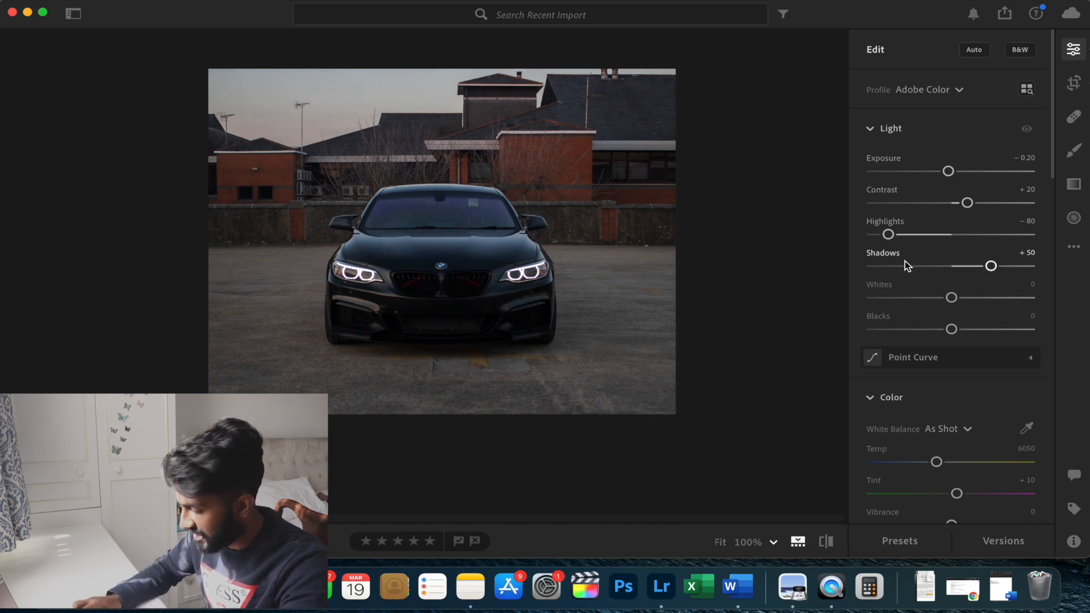
left_click_drag(994, 268, 1063, 273)
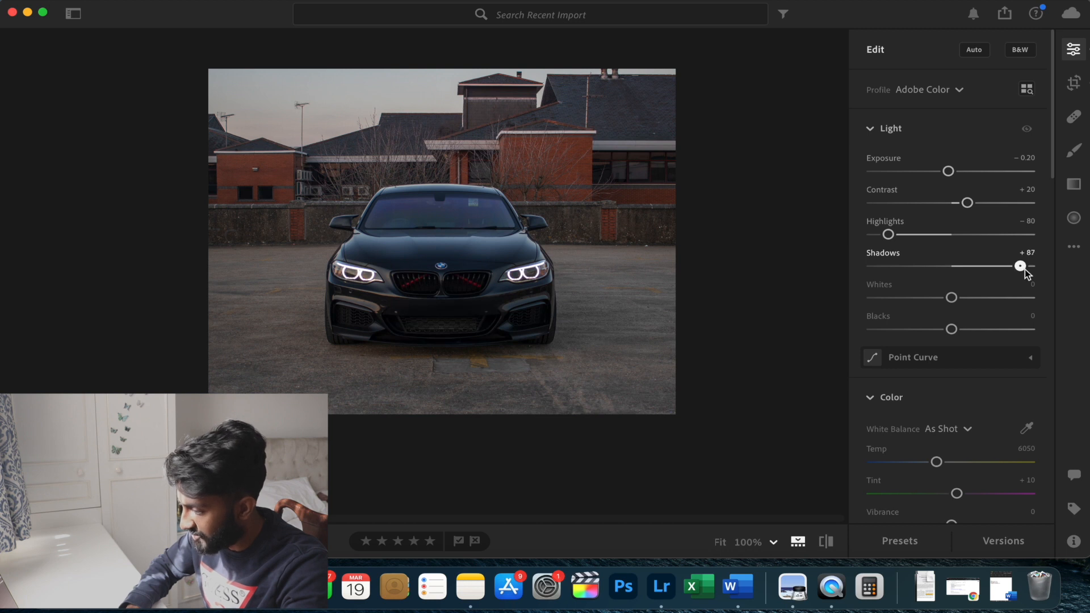
left_click_drag(1012, 271, 1013, 271)
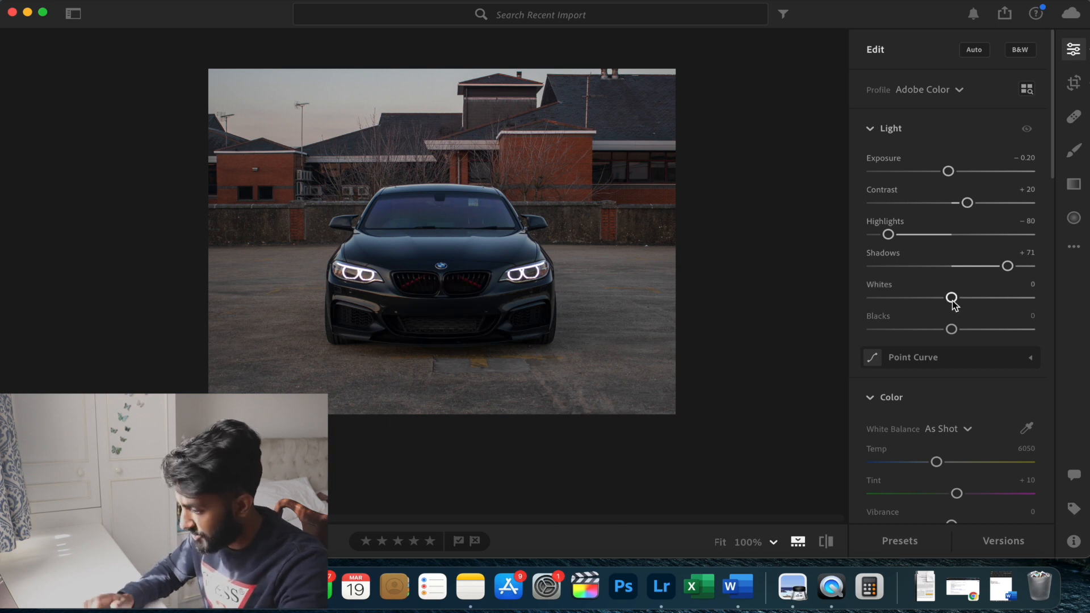
Set the photo's blacks to −12 and reset both the whites and the exposure to 0
mouse_move(955, 300)
left_mouse_down()
mouse_move(914, 300)
mouse_move(999, 300)
mouse_move(868, 299)
mouse_move(1028, 308)
mouse_move(941, 312)
left_mouse_up()
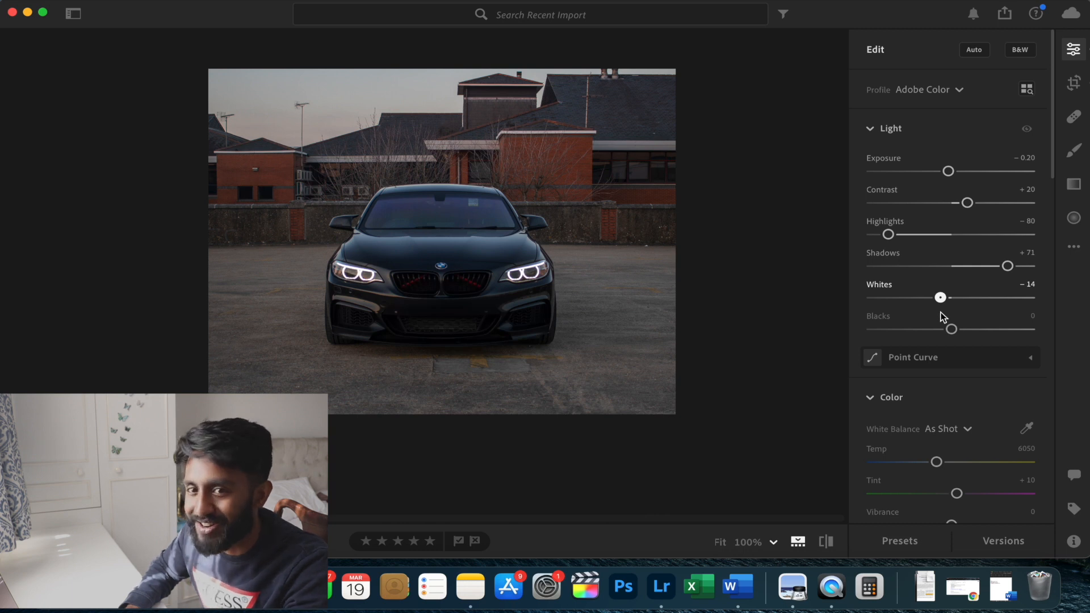
left_click_drag(940, 312, 940, 312)
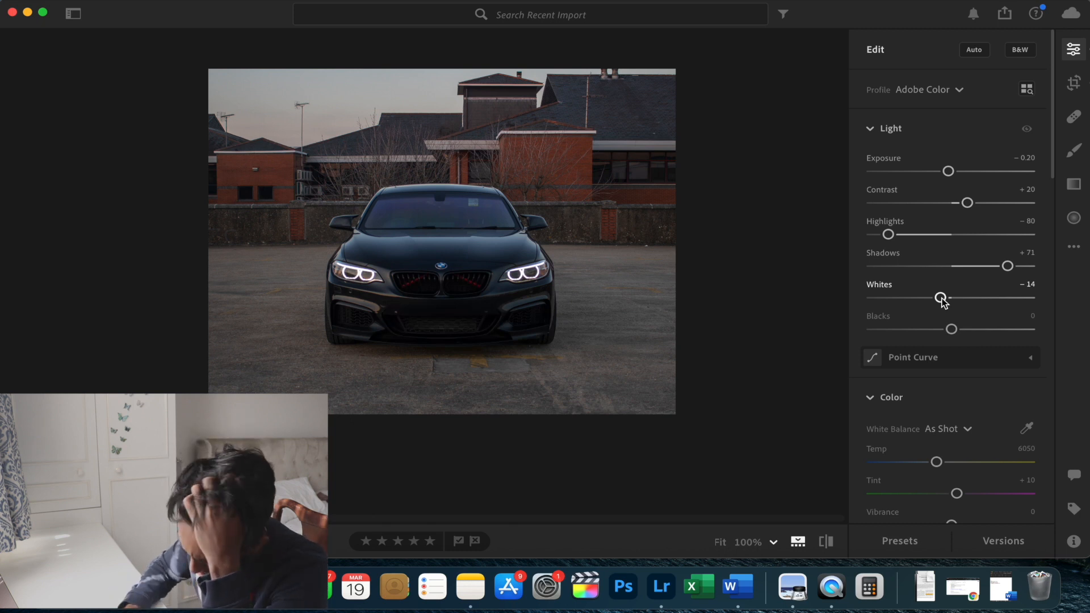
mouse_move(951, 331)
left_mouse_down()
mouse_move(1002, 330)
mouse_move(933, 329)
mouse_move(944, 337)
left_mouse_up()
left_click_drag(940, 298, 981, 300)
double_click(980, 298)
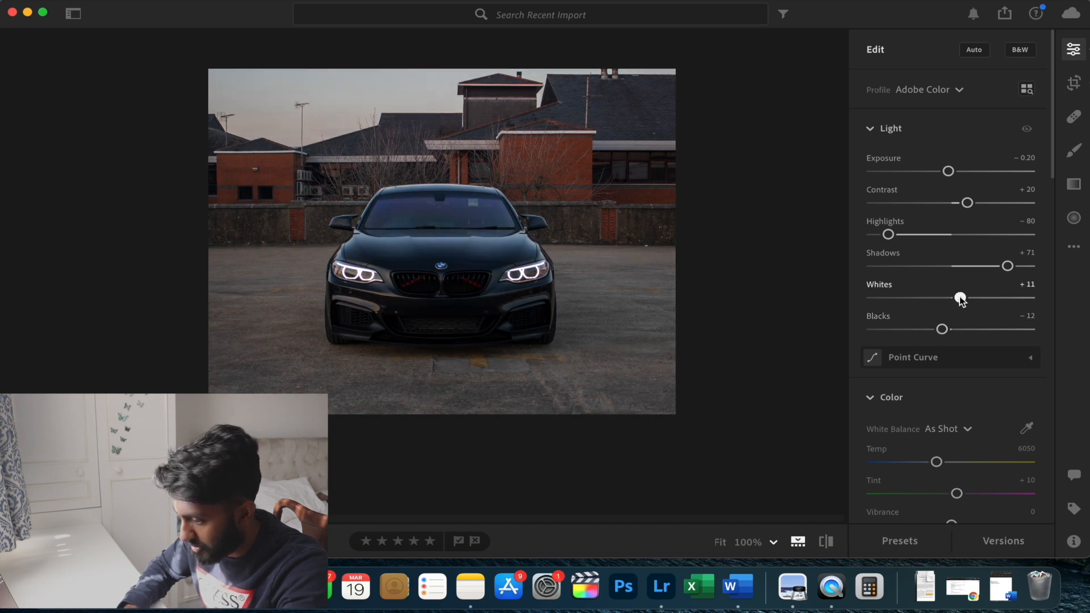
scroll(973, 390, "down", 5)
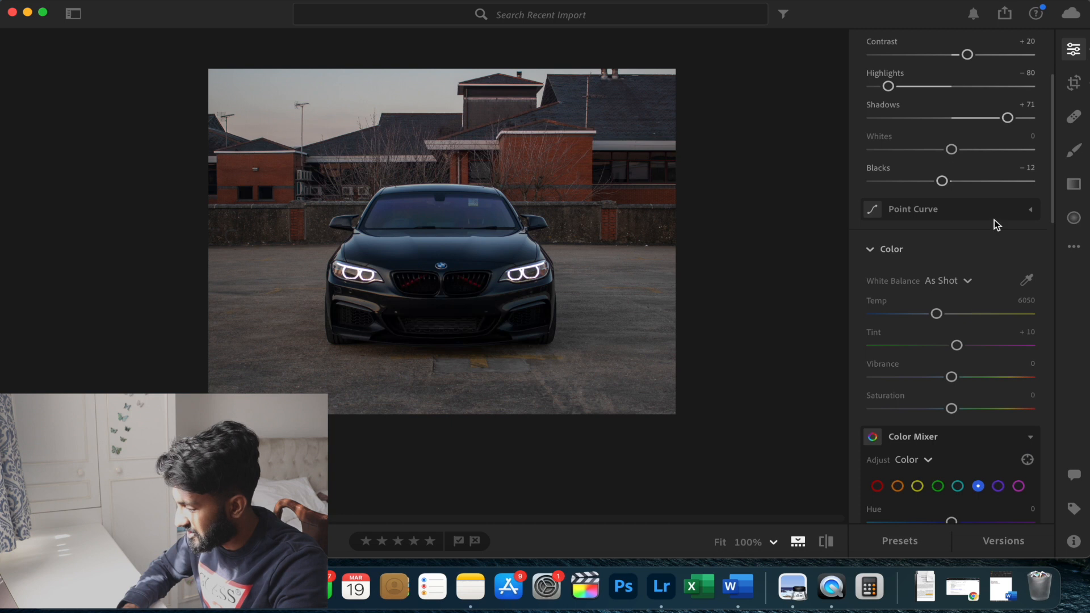
scroll(994, 220, "up", 5)
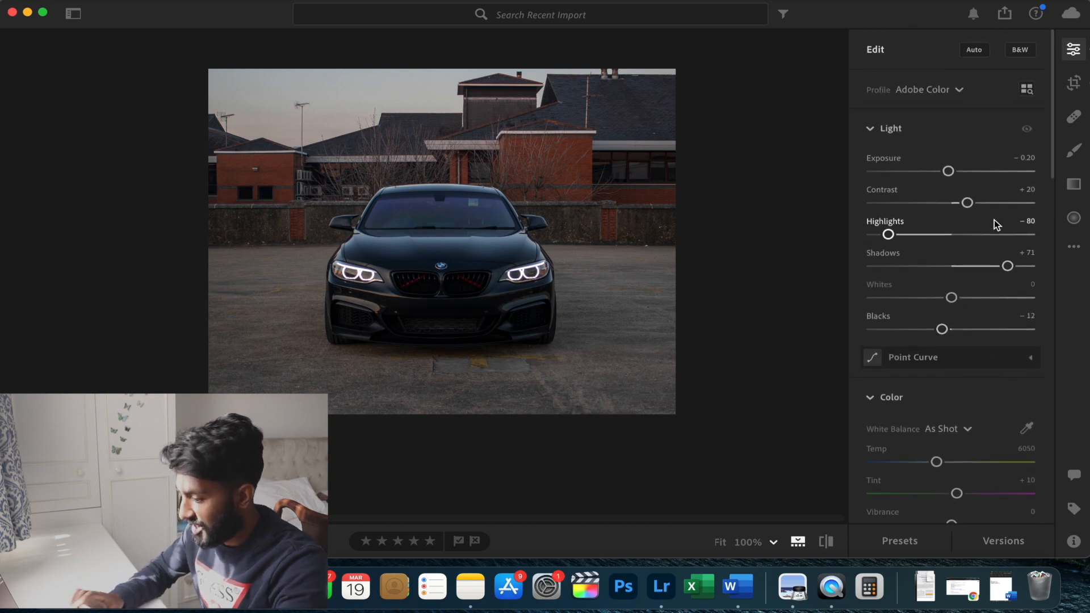
double_click(947, 172)
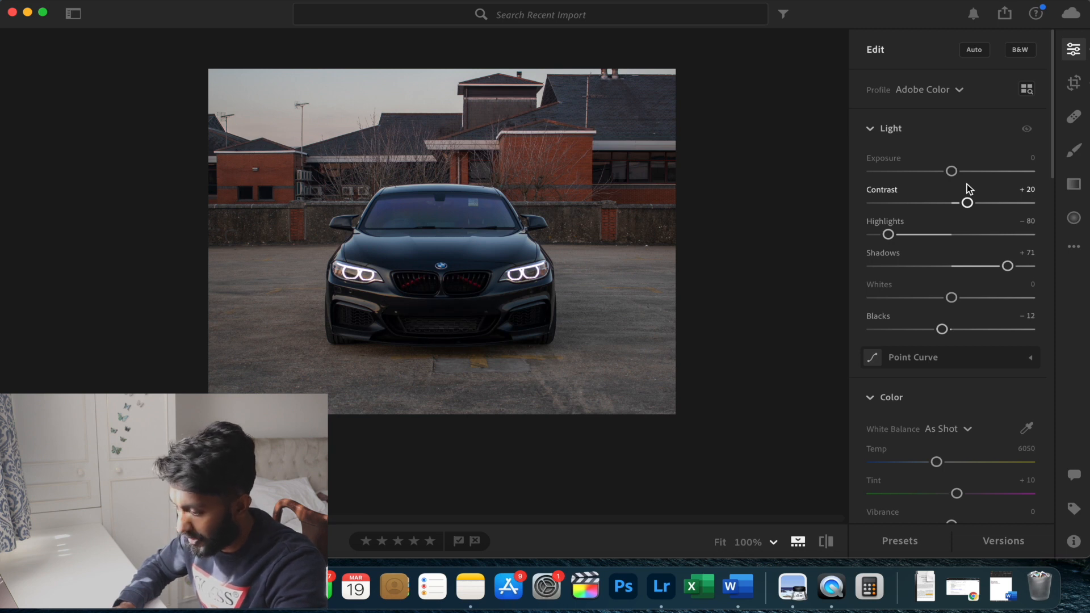
scroll(984, 340, "down", 3)
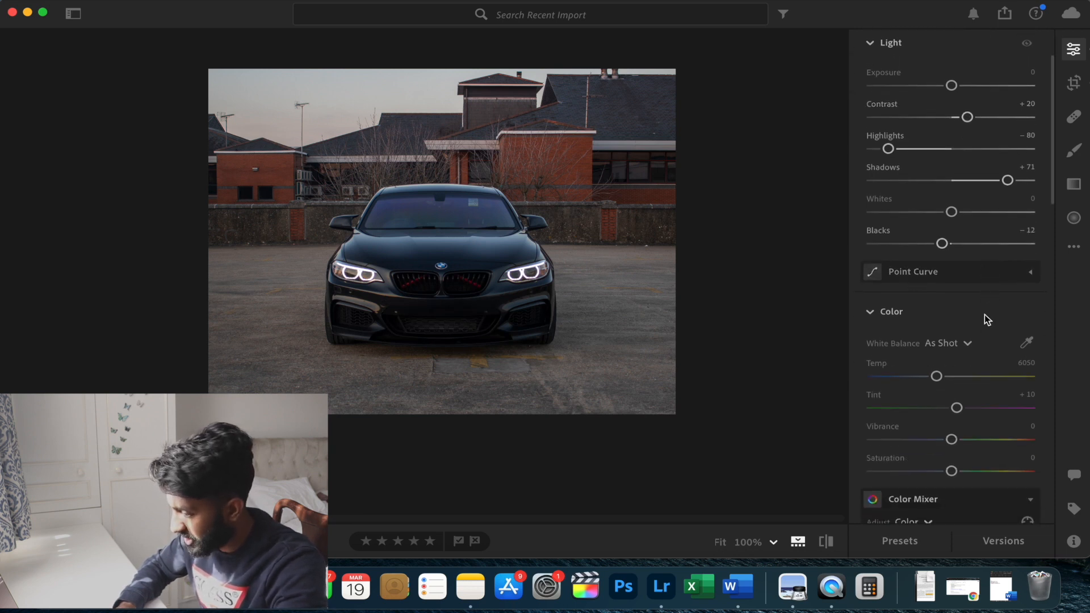
scroll(984, 315, "down", 2)
left_click(931, 219)
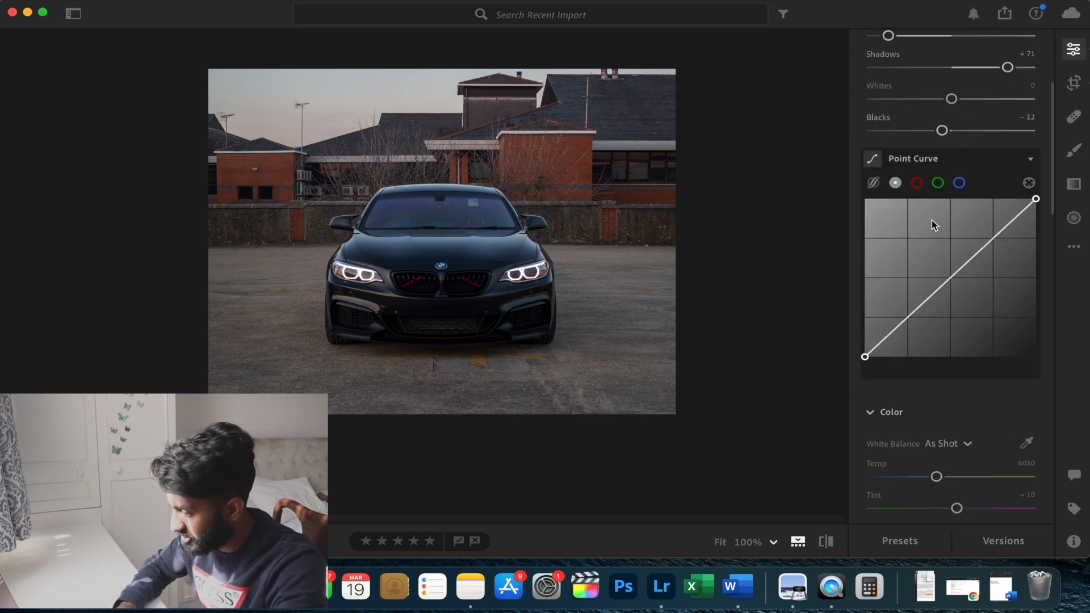
left_click_drag(908, 318, 910, 318)
double_click(909, 317)
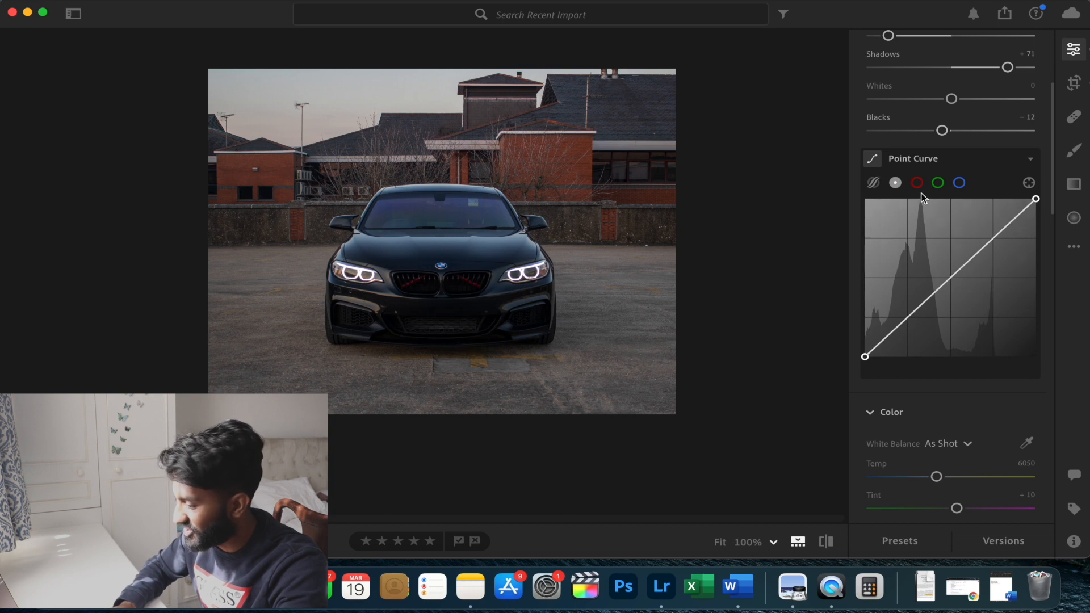
left_click(918, 160)
left_click(917, 160)
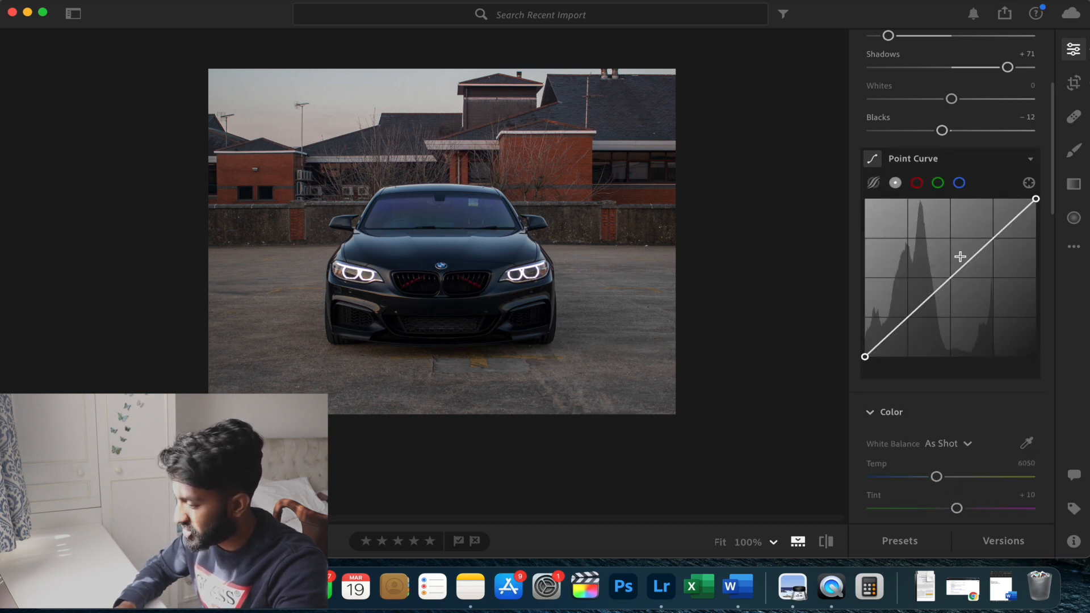
left_click_drag(984, 243, 989, 247)
left_click(891, 334)
left_click_drag(893, 335, 892, 333)
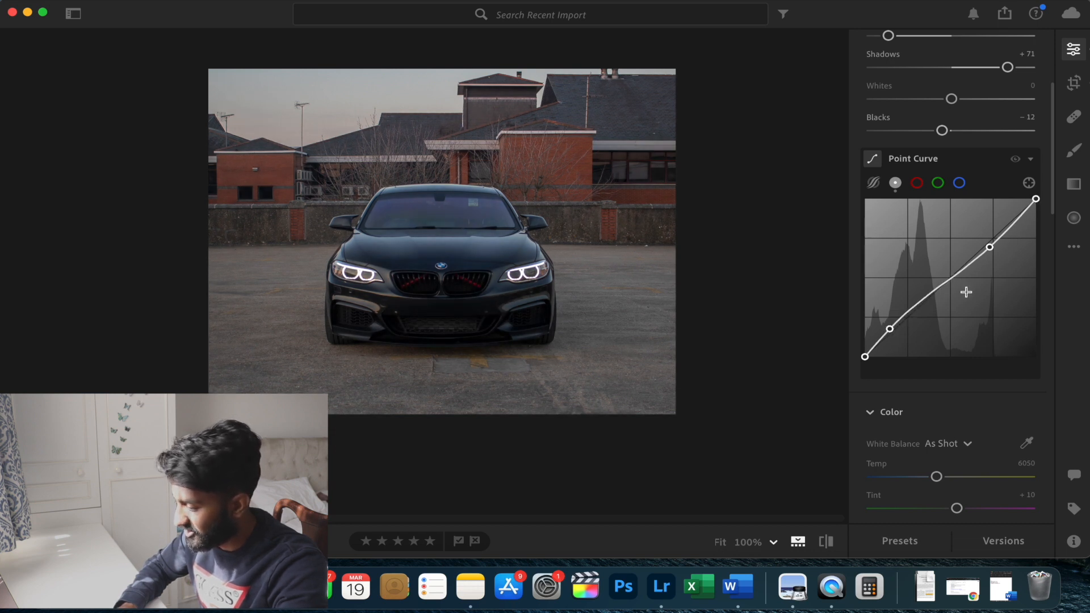
left_click_drag(890, 330, 892, 328)
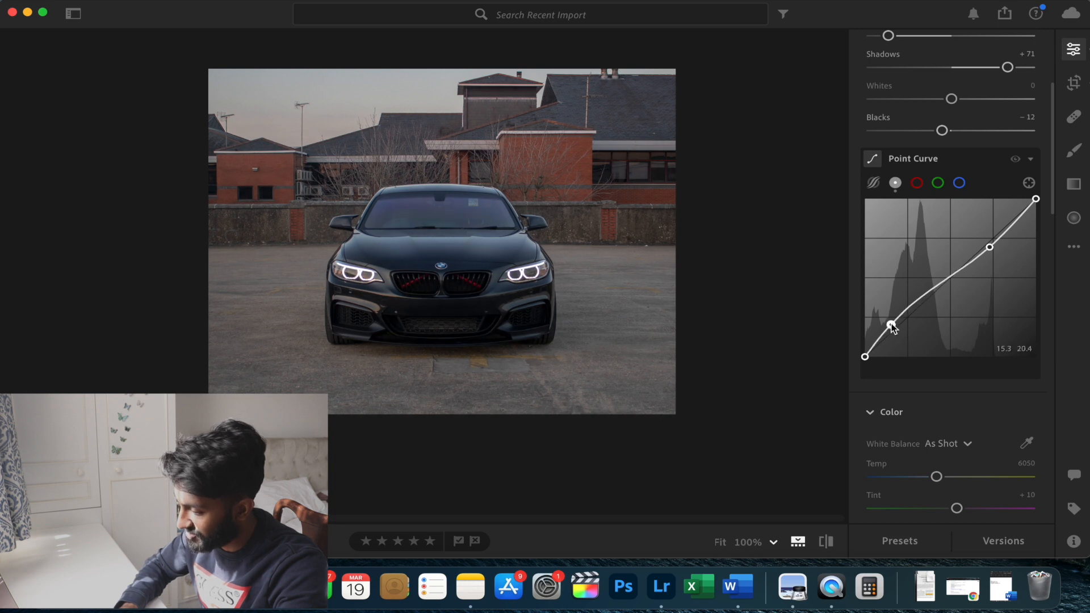
double_click(891, 326)
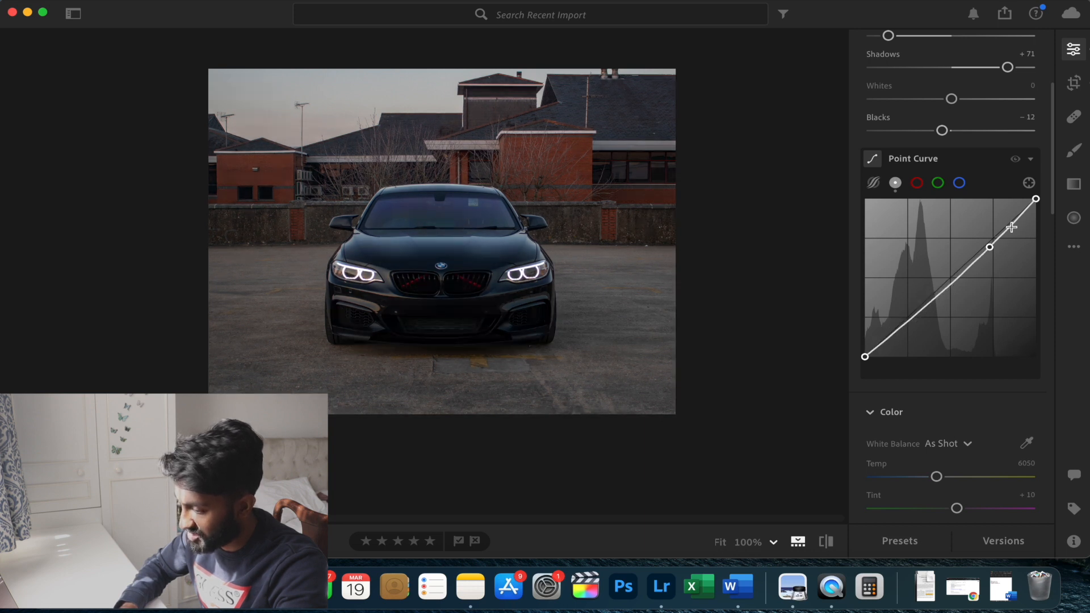
double_click(988, 247)
left_click(981, 156)
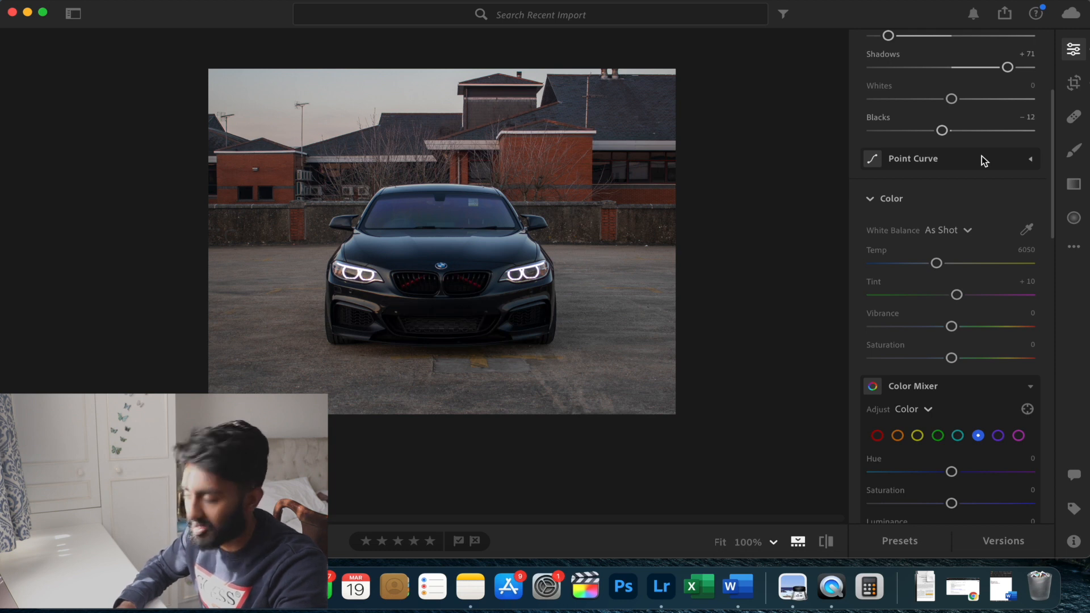
Adjust the photo's colour settings to temperature 7756, tint +30, vibrance −20 and saturation +15
scroll(982, 156, "down", 2)
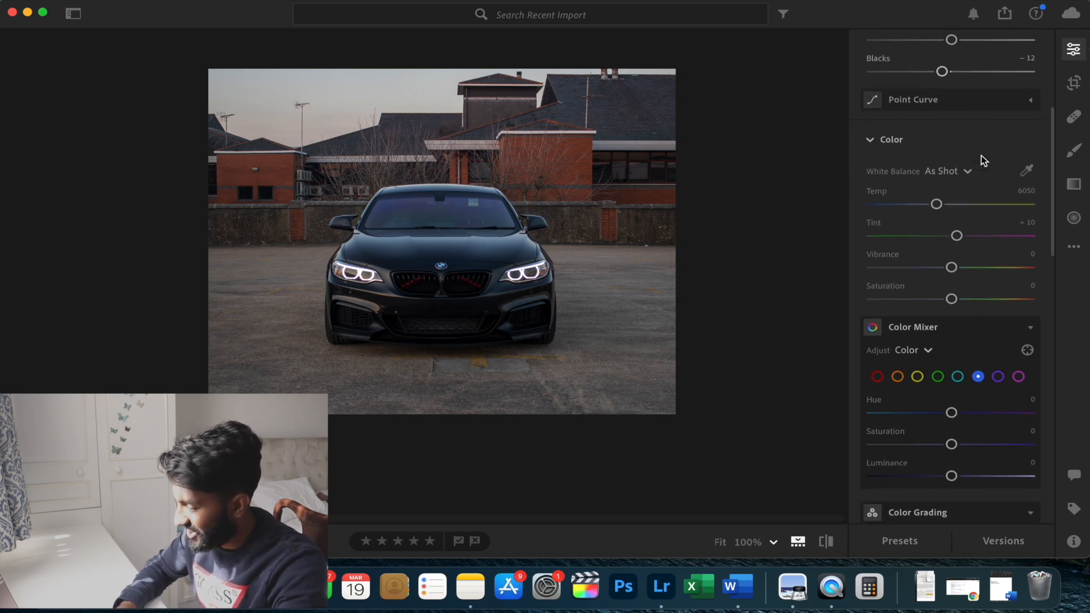
scroll(984, 160, "up", 3)
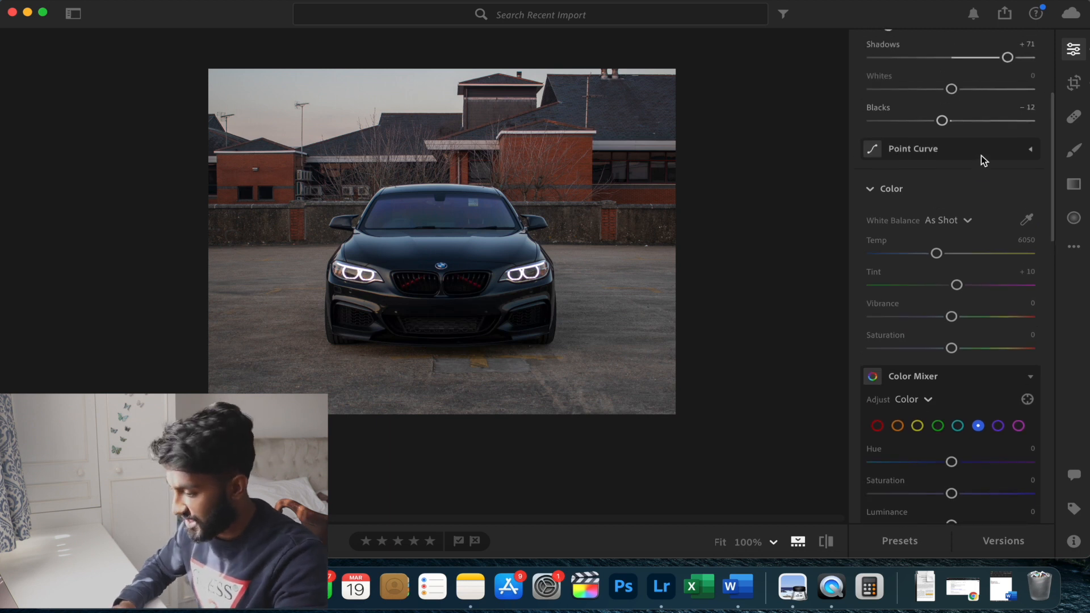
scroll(982, 156, "down", 3)
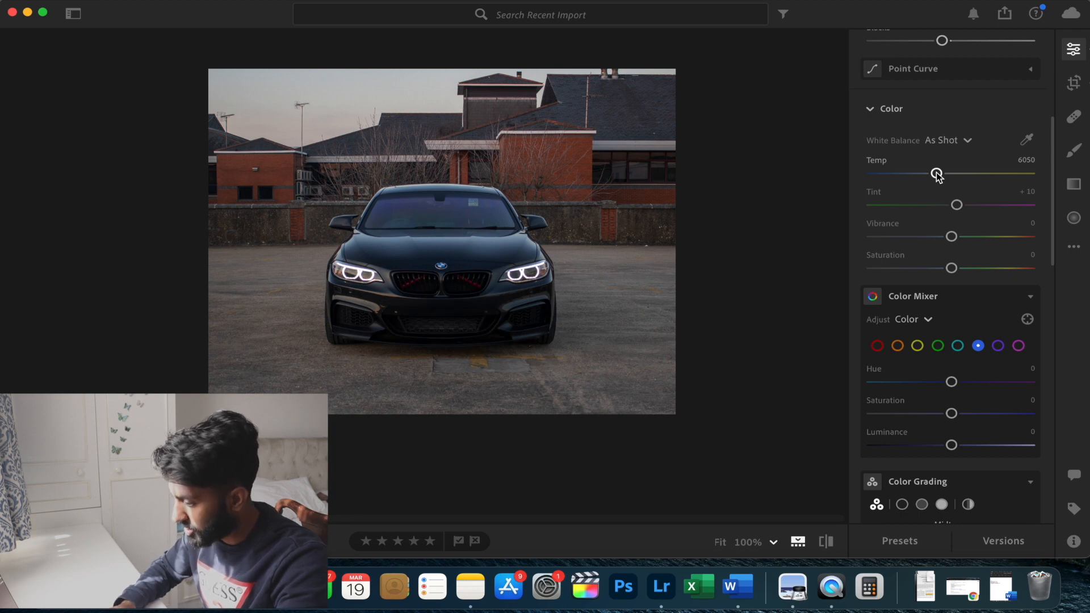
left_click_drag(936, 174, 974, 174)
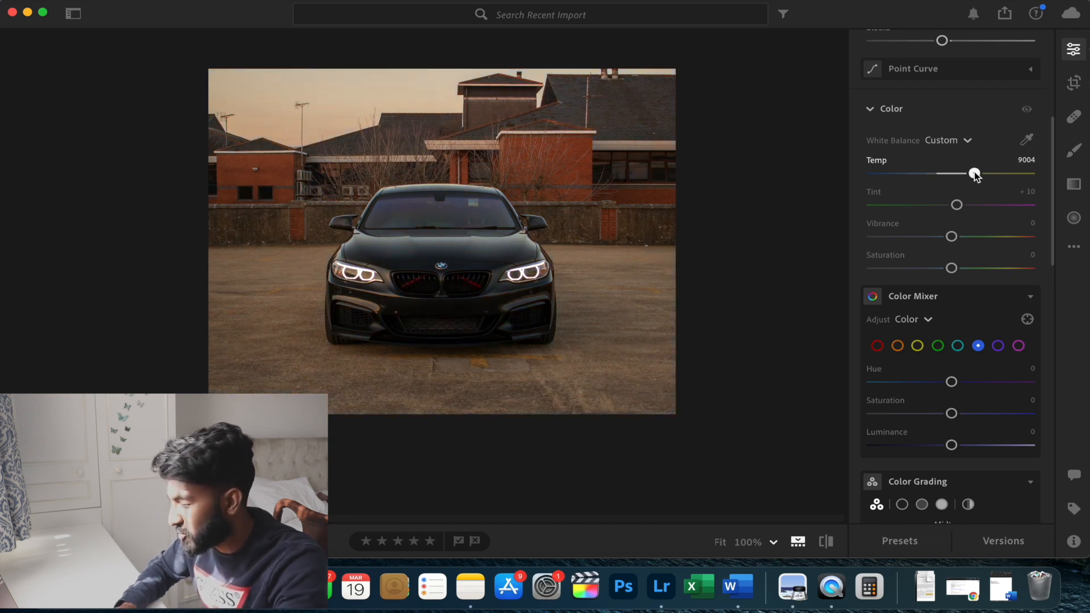
left_click_drag(974, 174, 971, 206)
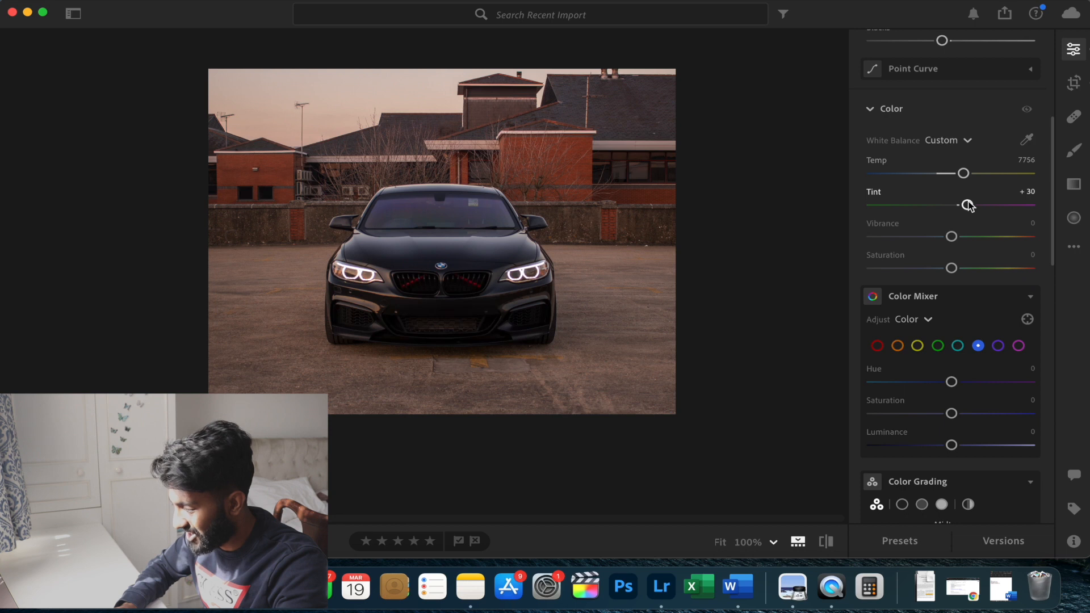
left_click_drag(952, 238, 939, 243)
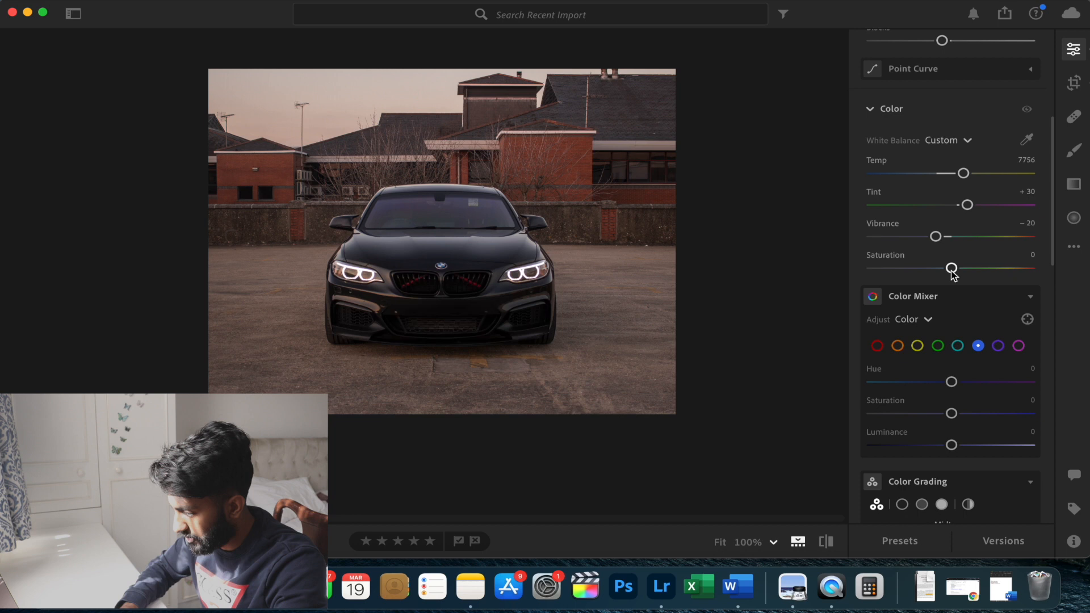
mouse_move(953, 273)
left_mouse_down()
mouse_move(999, 273)
mouse_move(868, 271)
mouse_move(971, 279)
mouse_move(929, 286)
mouse_move(965, 280)
mouse_move(964, 268)
left_mouse_up()
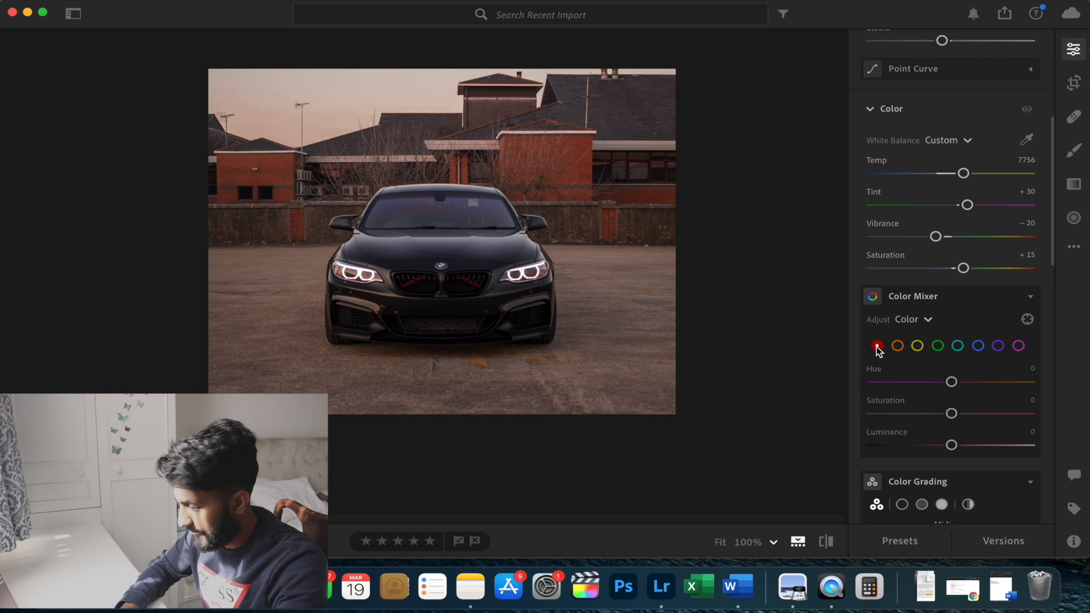
Colour grade the shadows to hue 38 and saturation 21, and the midtones to hue 189 and saturation 16
scroll(988, 187, "down", 6)
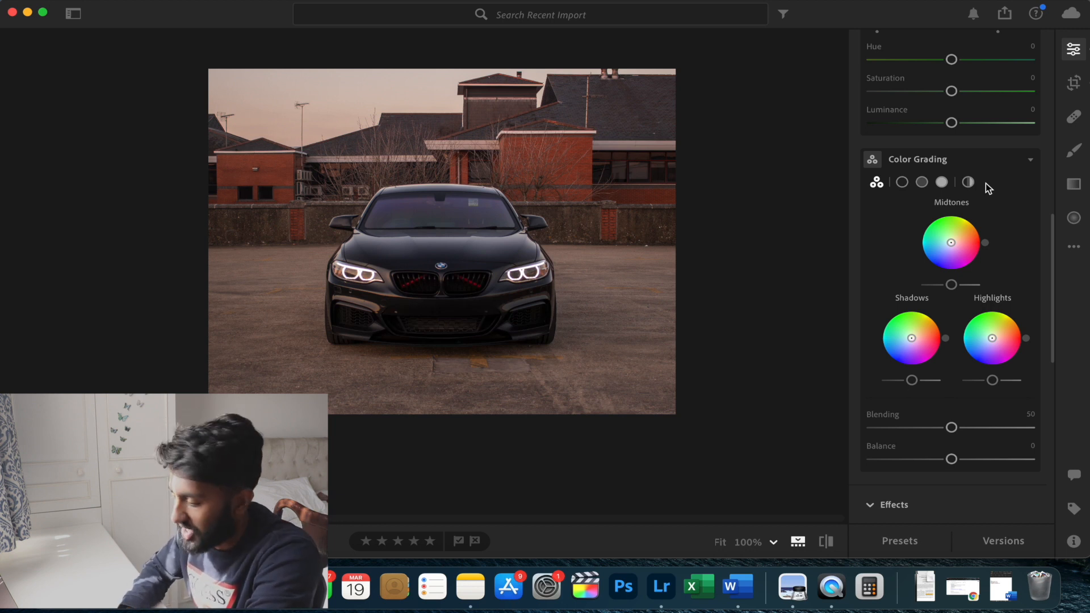
left_click(902, 182)
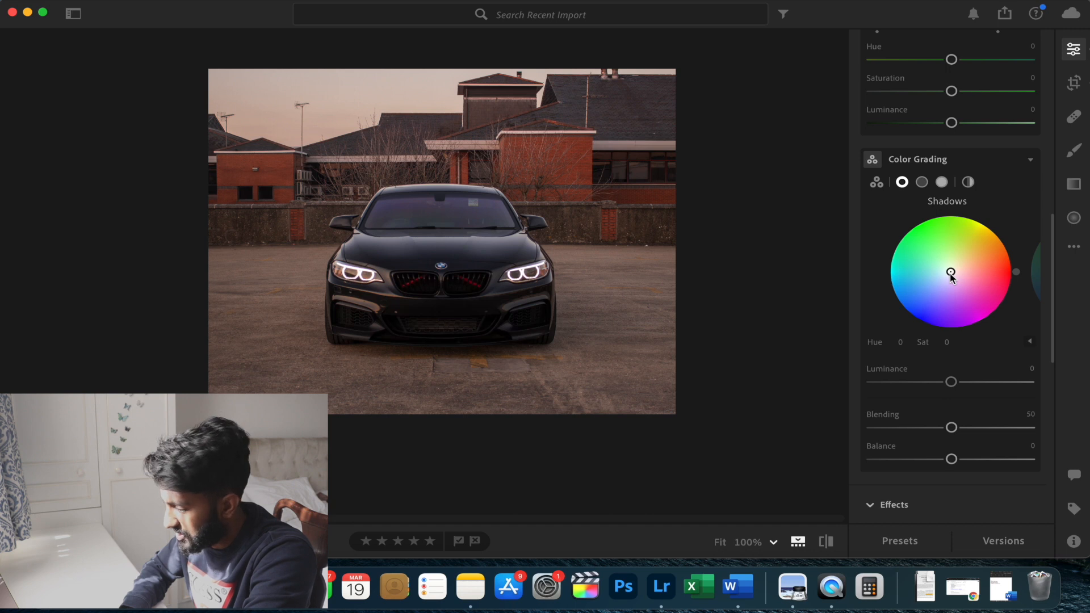
mouse_move(951, 274)
left_mouse_down()
mouse_move(933, 274)
mouse_move(933, 287)
mouse_move(958, 276)
mouse_move(960, 260)
mouse_move(1032, 271)
mouse_move(949, 278)
mouse_move(956, 261)
mouse_move(963, 266)
left_mouse_up()
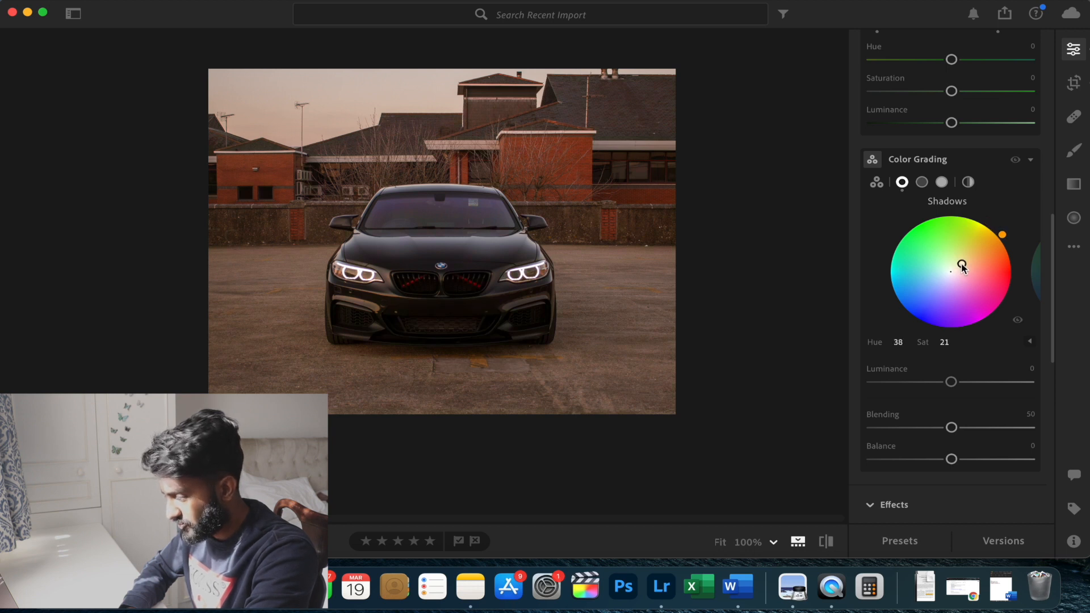
left_click(923, 181)
mouse_move(950, 274)
left_mouse_down()
mouse_move(949, 286)
mouse_move(925, 276)
mouse_move(957, 254)
mouse_move(973, 268)
mouse_move(941, 274)
left_mouse_up()
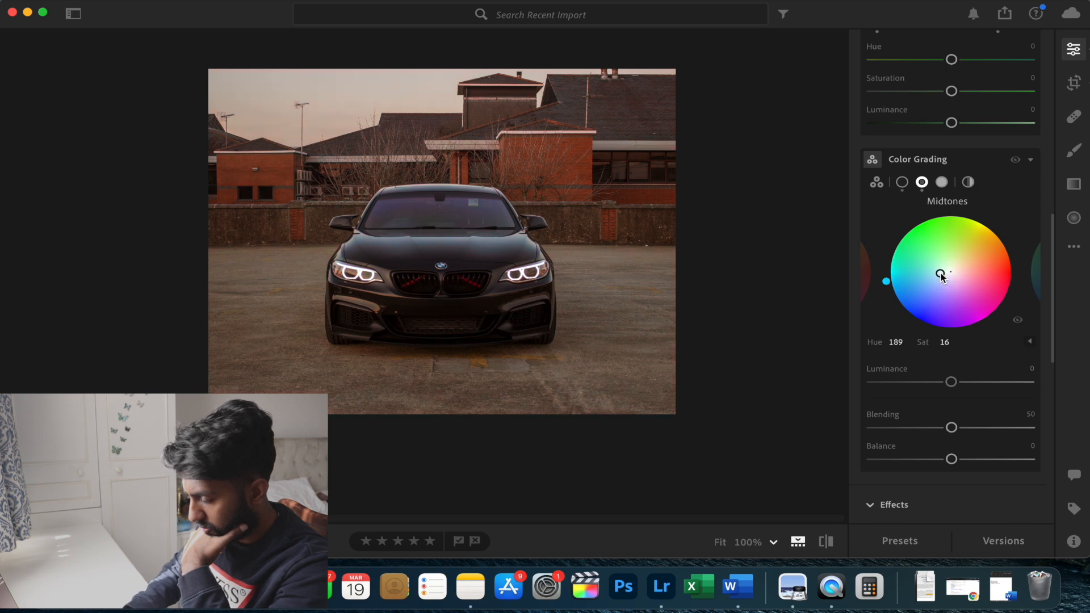
Set the colour grading blending to 66, switch to the highlights wheel and collapse the colour grading settings
scroll(940, 382, "down", 3)
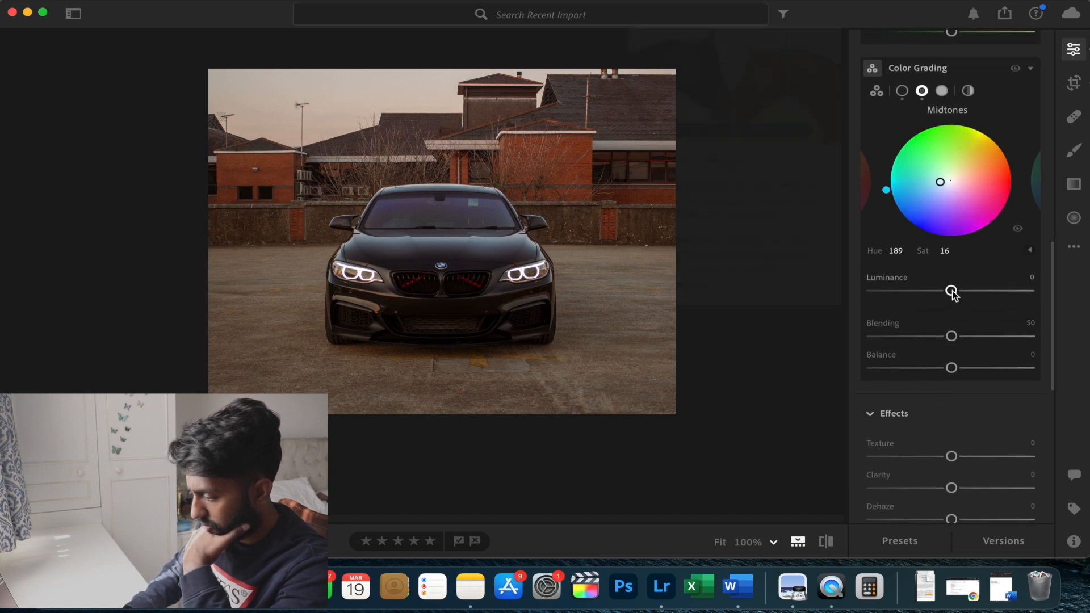
left_click_drag(949, 335, 975, 338)
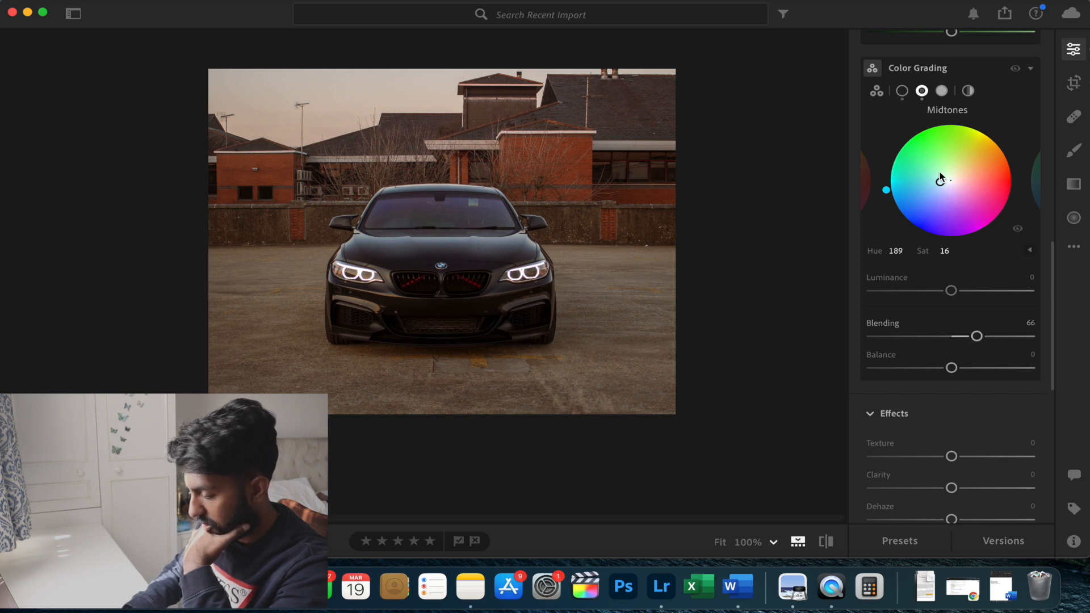
scroll(940, 178, "down", 3)
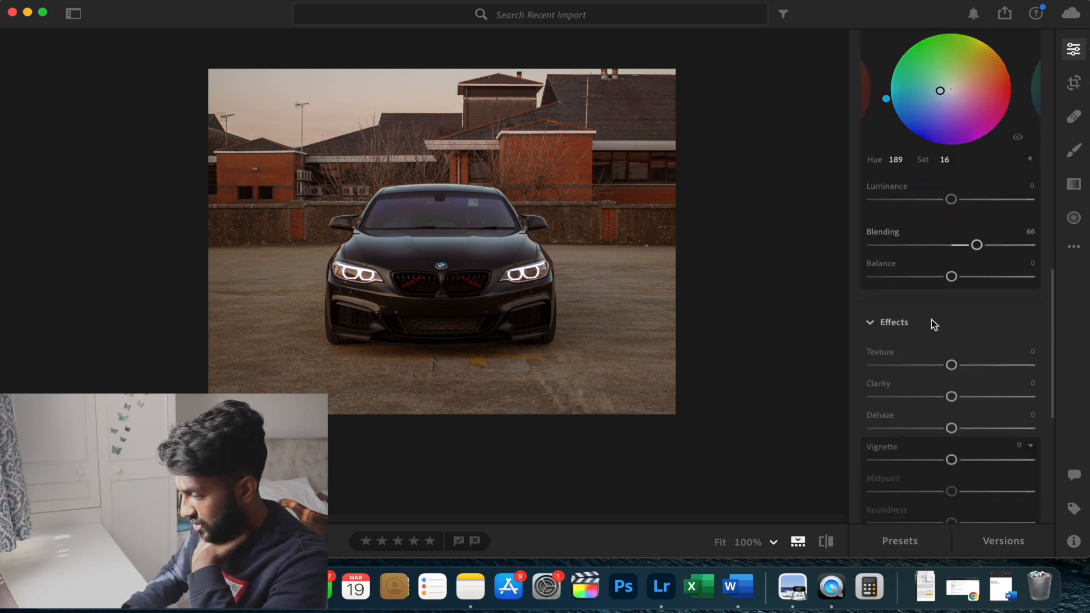
scroll(930, 306, "up", 8)
left_click(942, 227)
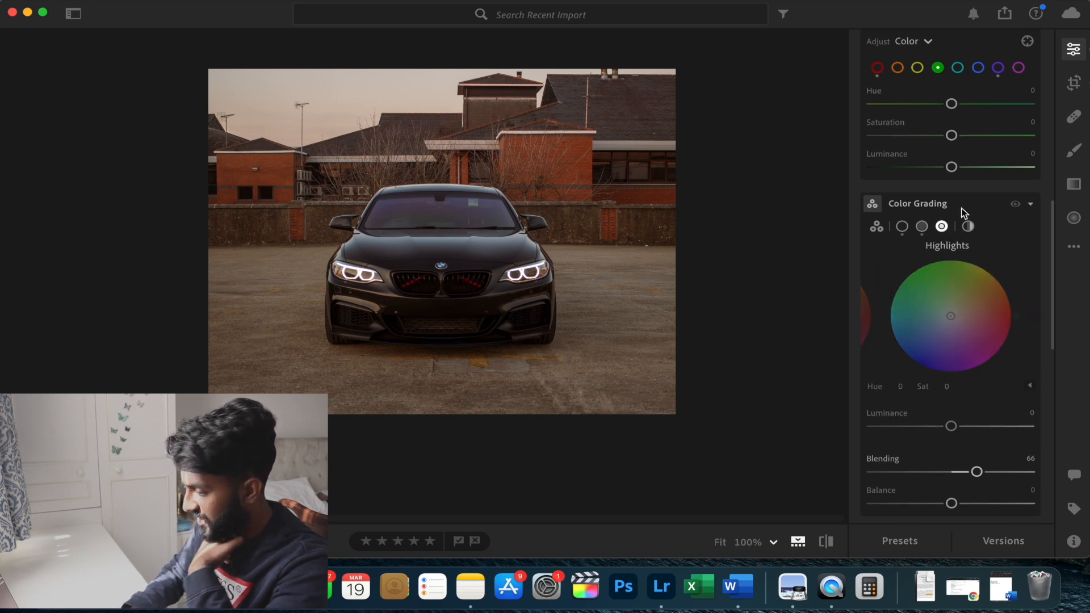
left_click(1030, 204)
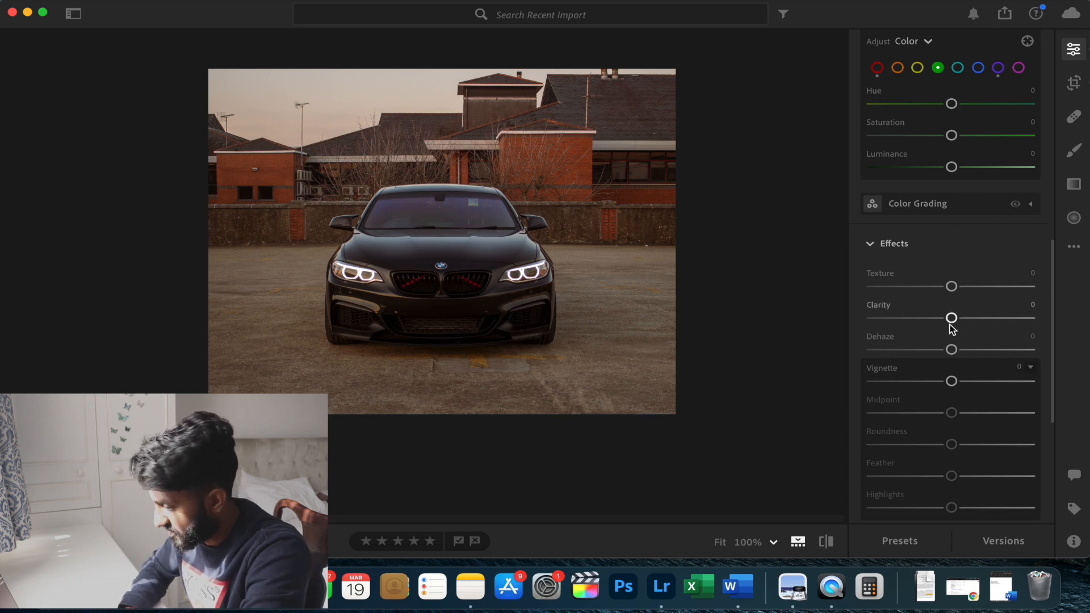
Adjust the photo's effects to texture −5, clarity +35, dehaze +10 and vignette −14
left_click_drag(951, 318, 979, 319)
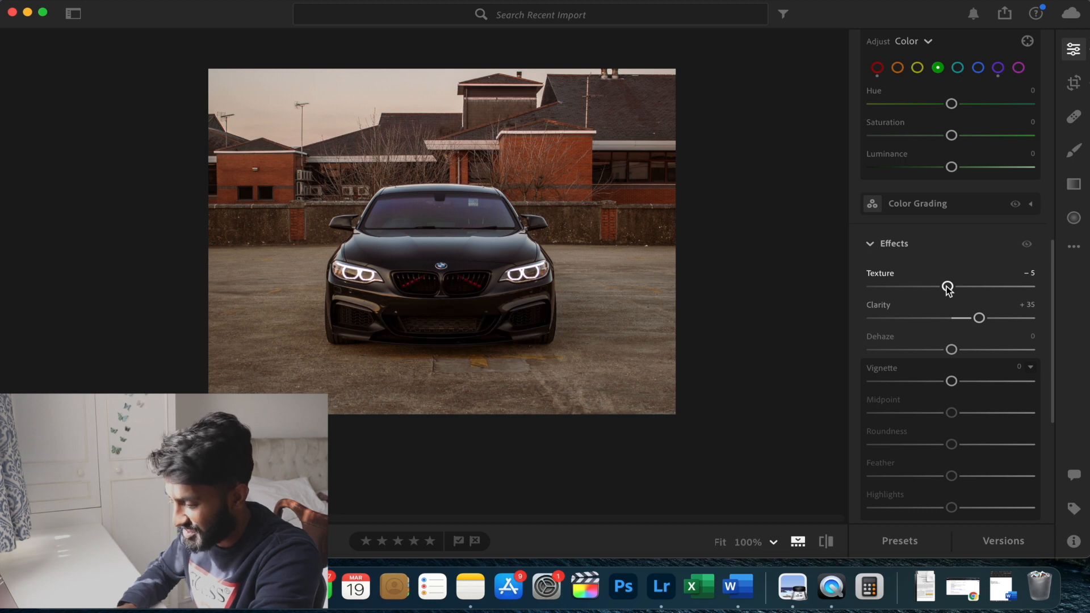
mouse_move(952, 349)
left_mouse_down()
mouse_move(981, 349)
mouse_move(934, 350)
mouse_move(1049, 338)
mouse_move(939, 349)
mouse_move(985, 348)
mouse_move(966, 351)
left_mouse_up()
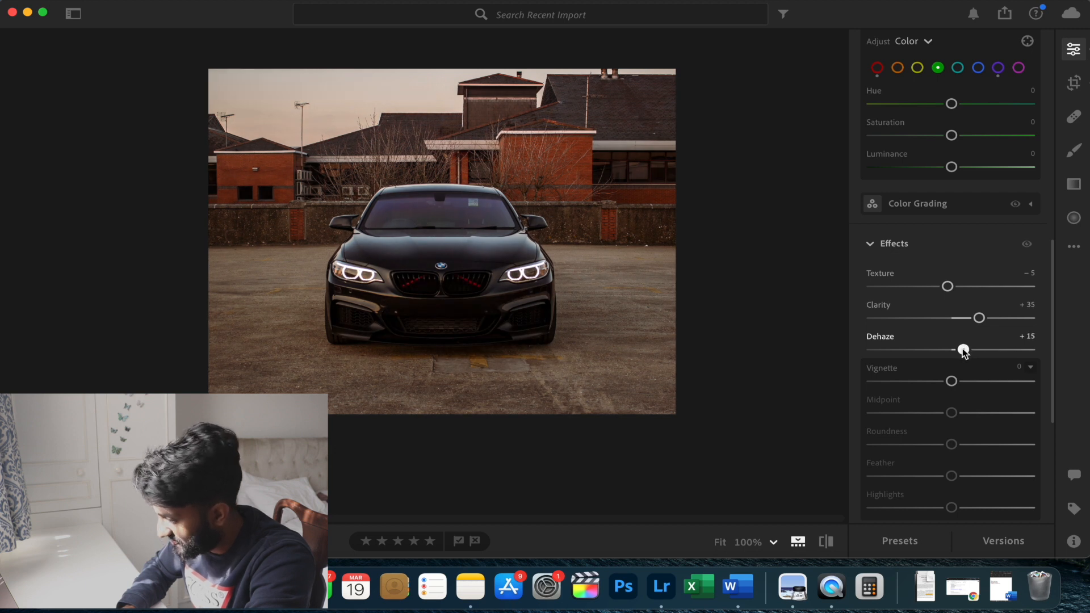
mouse_move(963, 350)
left_mouse_down()
mouse_move(1060, 352)
mouse_move(959, 351)
left_mouse_up()
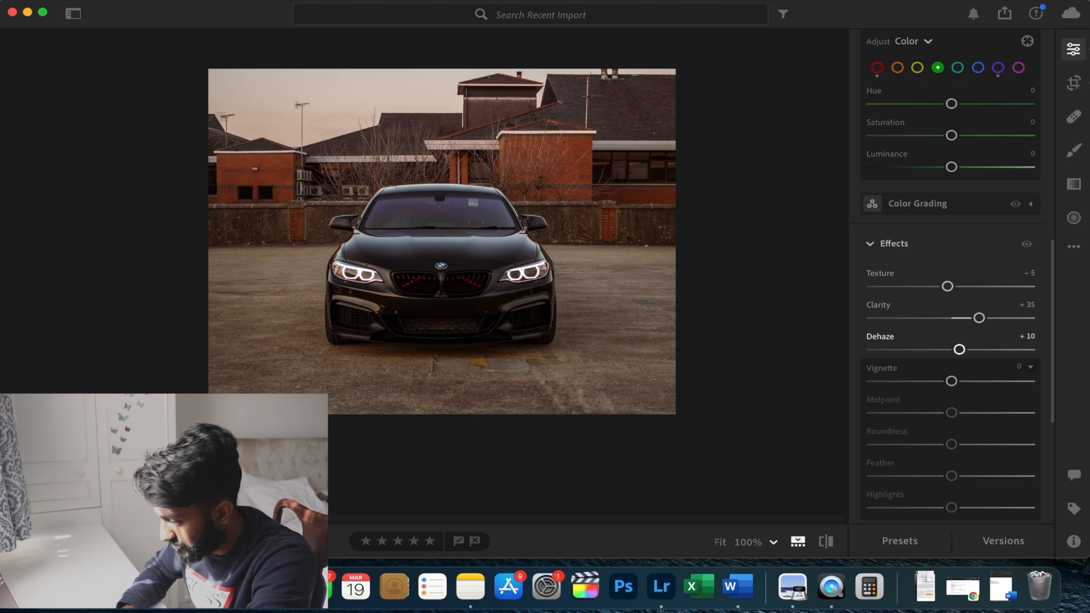
scroll(959, 350, "down", 2)
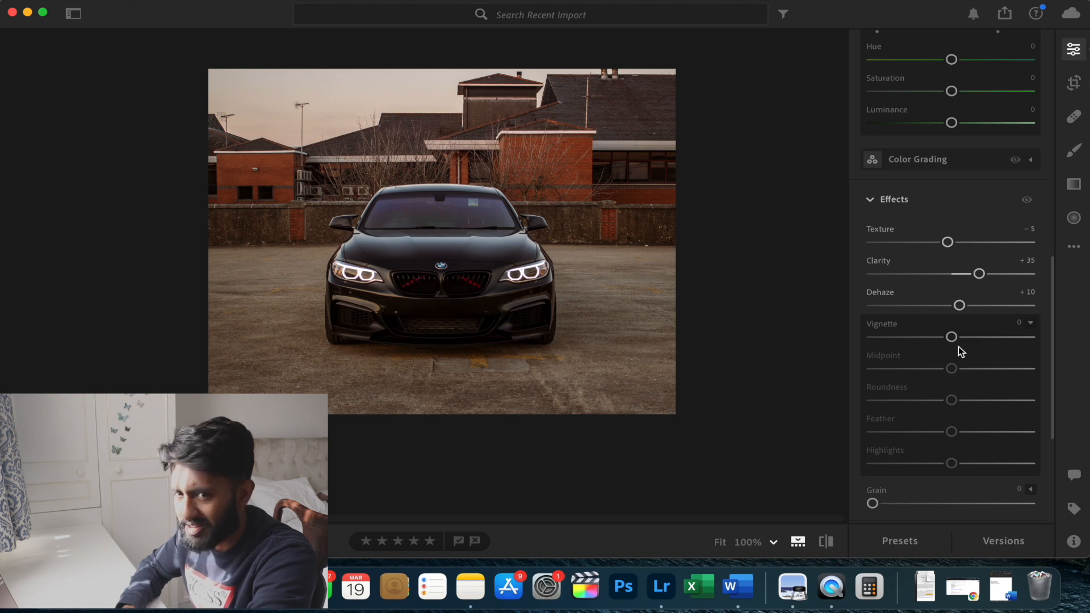
left_click_drag(952, 338, 940, 337)
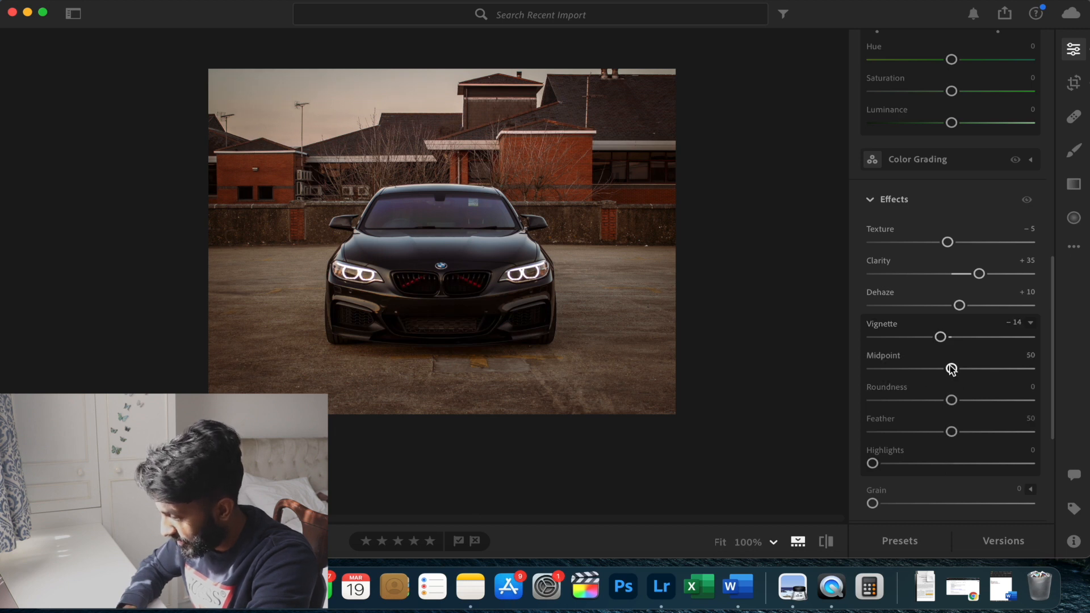
Refine the photo's vignette to amount −15, midpoint 21 and feather 70
left_click_drag(951, 369, 882, 369)
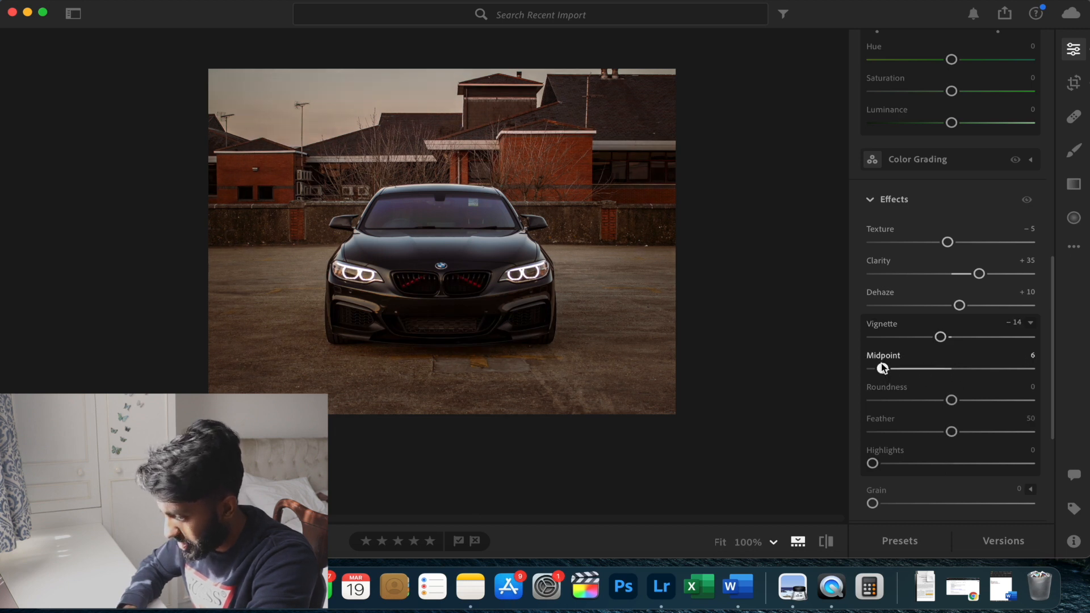
left_click_drag(940, 337, 807, 339)
left_click_drag(881, 369, 905, 370)
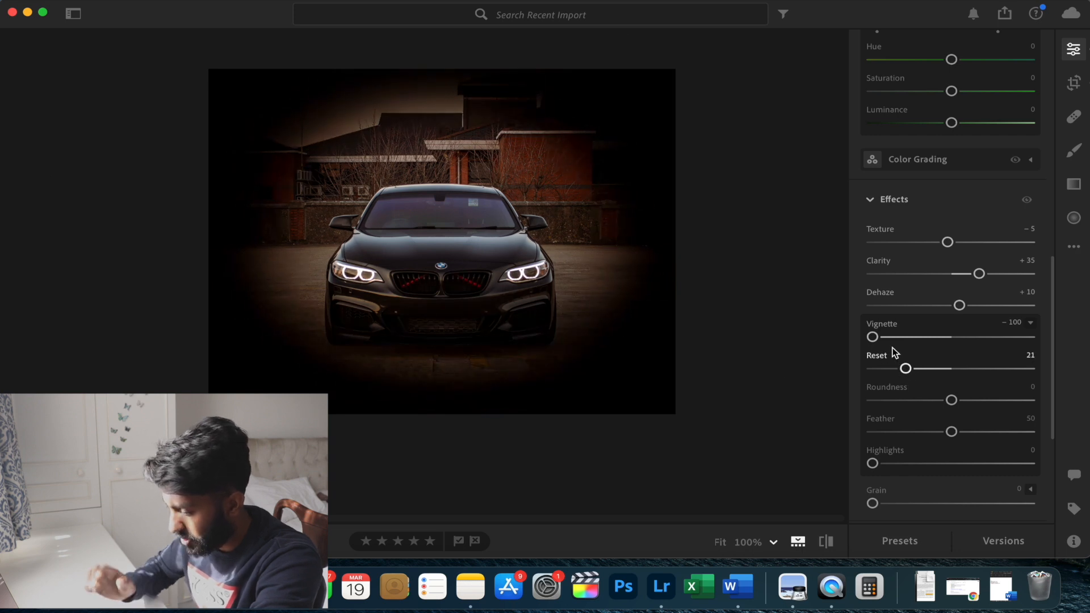
left_click_drag(873, 338, 941, 338)
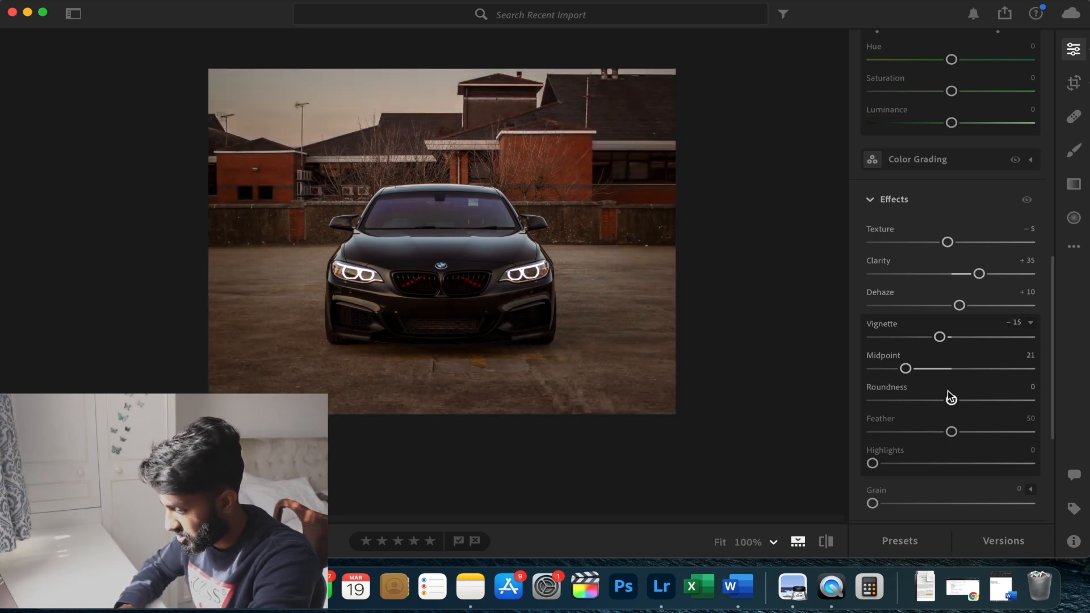
left_click_drag(951, 432, 984, 435)
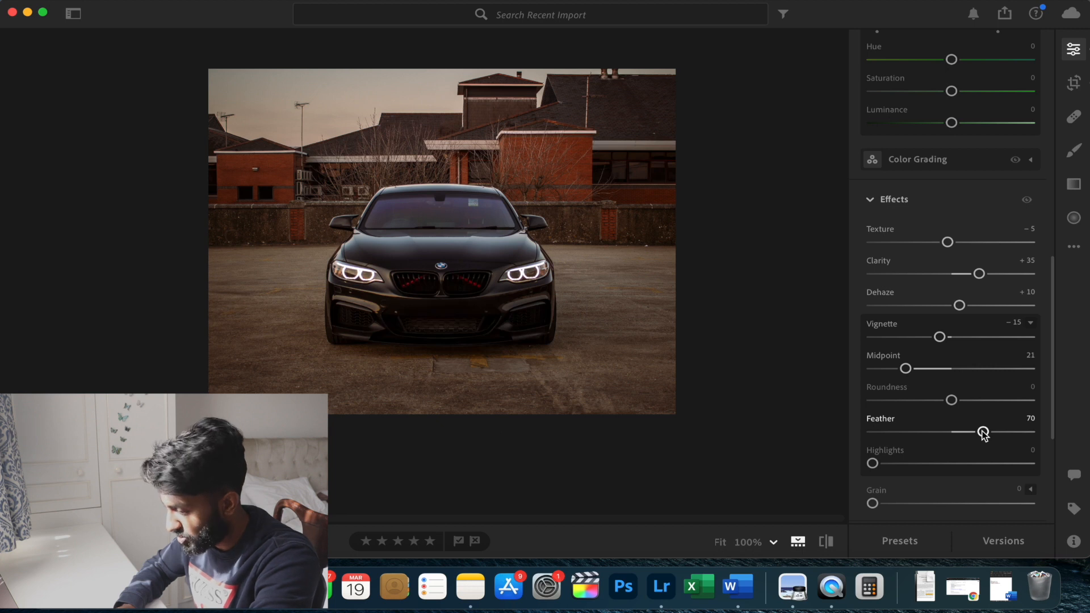
Set up a size 2 brush adjustment with texture −45 and paint it over part of the car's bonnet
scroll(983, 433, "down", 8)
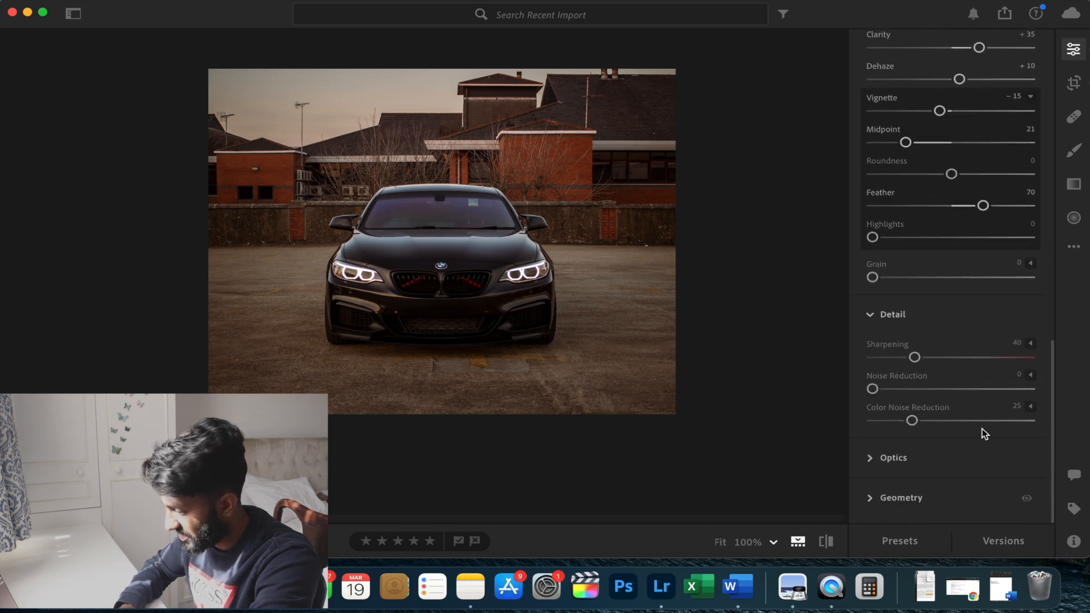
scroll(965, 337, "up", 12)
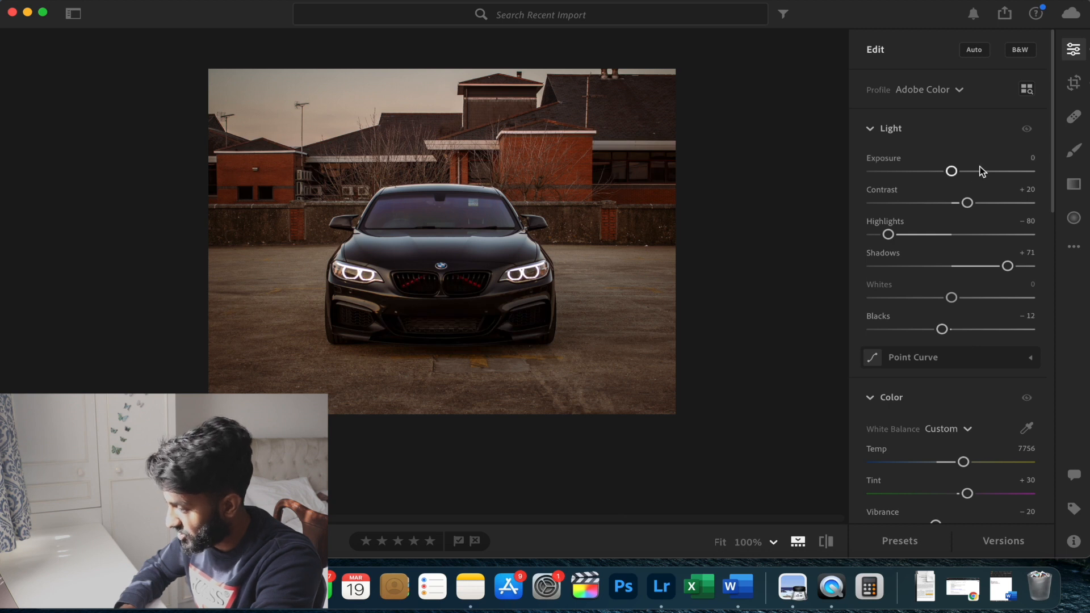
left_click(1073, 150)
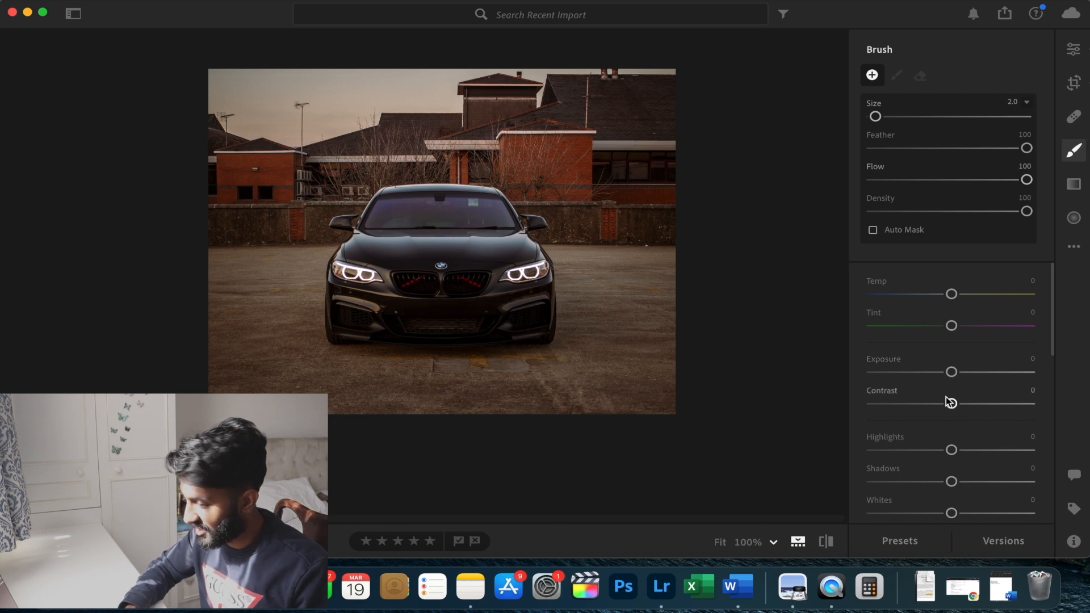
scroll(948, 401, "down", 3)
left_click_drag(952, 413, 912, 414)
scroll(911, 413, "down", 1)
scroll(913, 417, "down", 7)
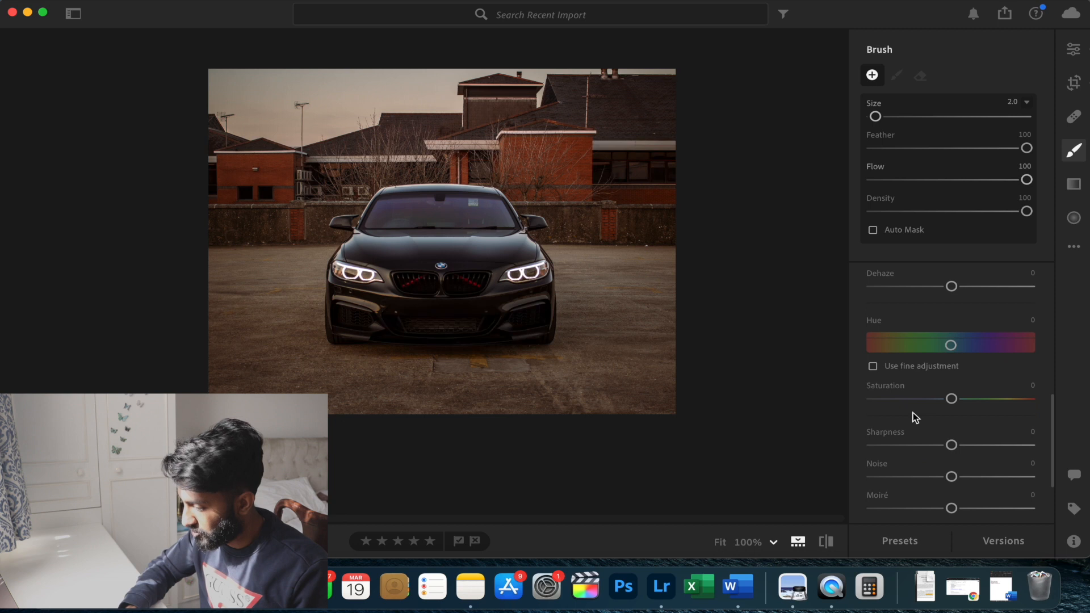
left_click_drag(951, 334, 916, 334)
key("z")
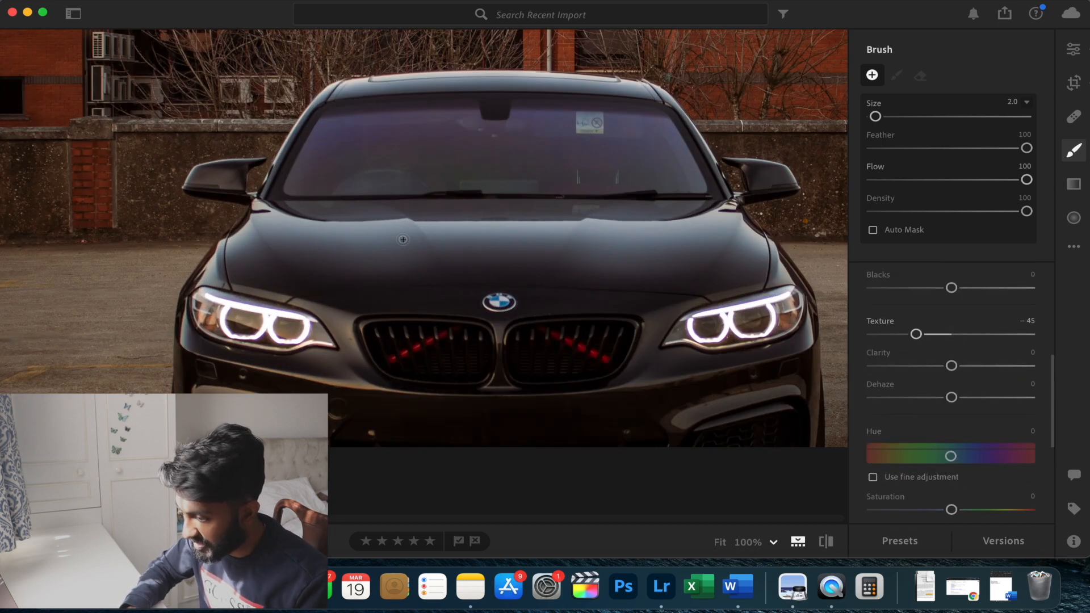
left_click_drag(392, 227, 429, 225)
mouse_move(377, 260)
left_mouse_down()
mouse_move(372, 257)
mouse_move(434, 260)
mouse_move(412, 261)
mouse_move(429, 270)
mouse_move(369, 259)
mouse_move(406, 265)
left_mouse_up()
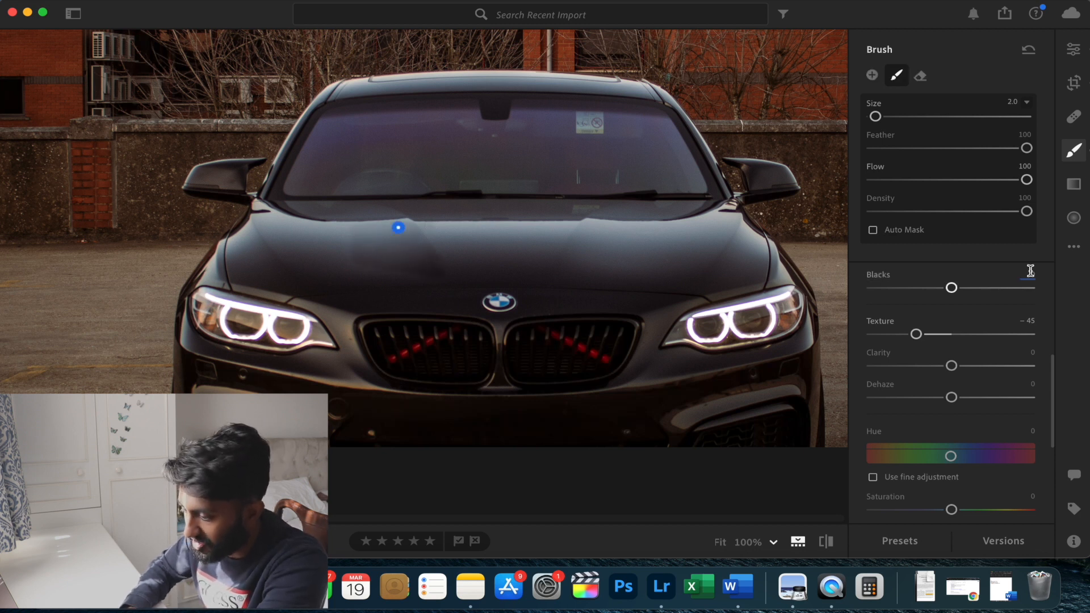
Enlarge the brush to size 8, set its shadows to −100 and paint the rest of the car's bonnet
scroll(520, 248, "up", 3)
mouse_move(488, 248)
left_mouse_down()
mouse_move(346, 248)
mouse_move(534, 239)
mouse_move(372, 258)
mouse_move(542, 240)
mouse_move(407, 263)
mouse_move(433, 274)
mouse_move(495, 254)
mouse_move(482, 266)
mouse_move(386, 262)
mouse_move(433, 256)
left_mouse_up()
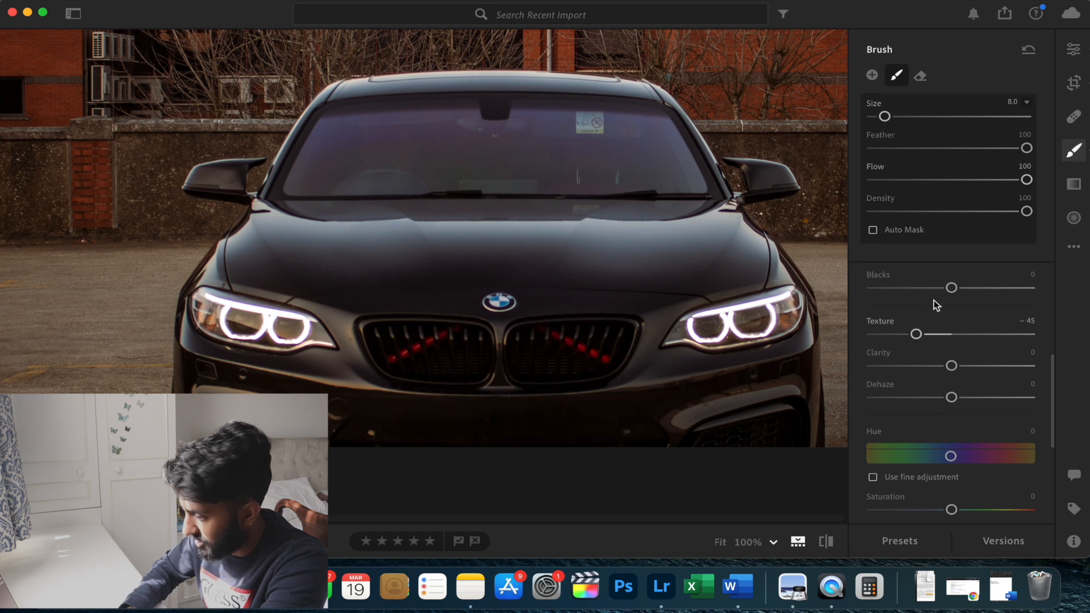
scroll(936, 305, "up", 4)
left_click_drag(873, 329, 872, 331)
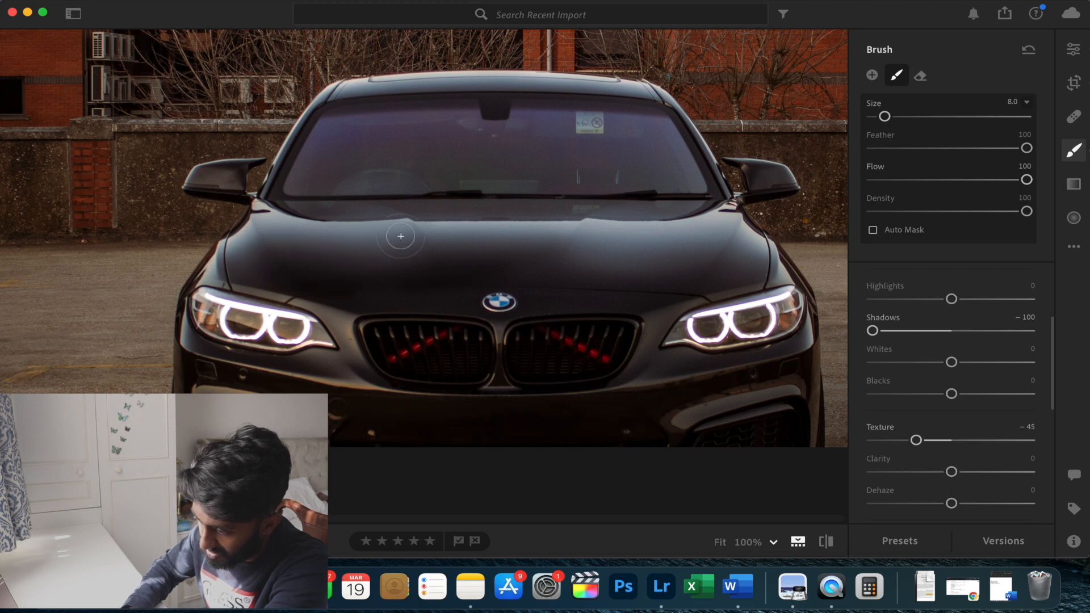
mouse_move(573, 257)
left_mouse_down()
mouse_move(628, 238)
mouse_move(613, 262)
left_mouse_up()
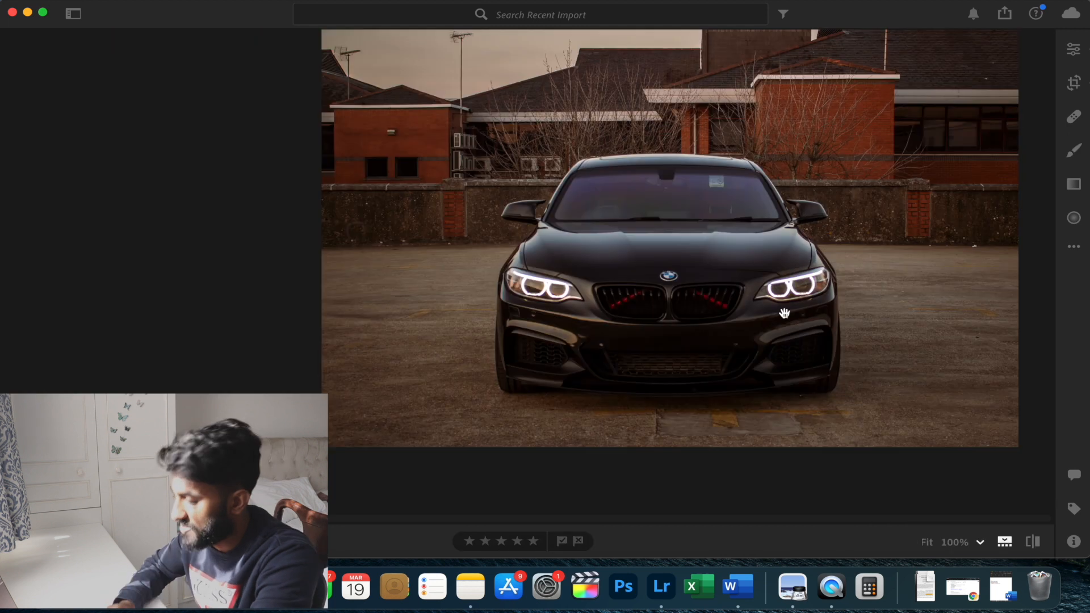
Add a diagonal linear gradient over the photo's upper-left corner with exposure +0.64 and shift it slightly towards the car
scroll(784, 313, "right", 1)
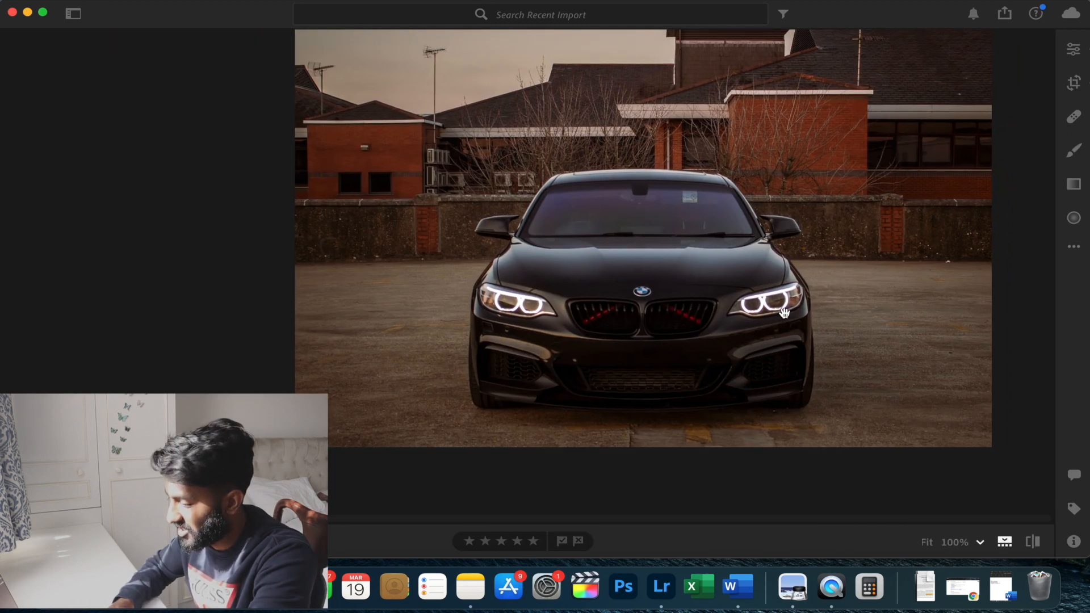
scroll(784, 305, "down", 2)
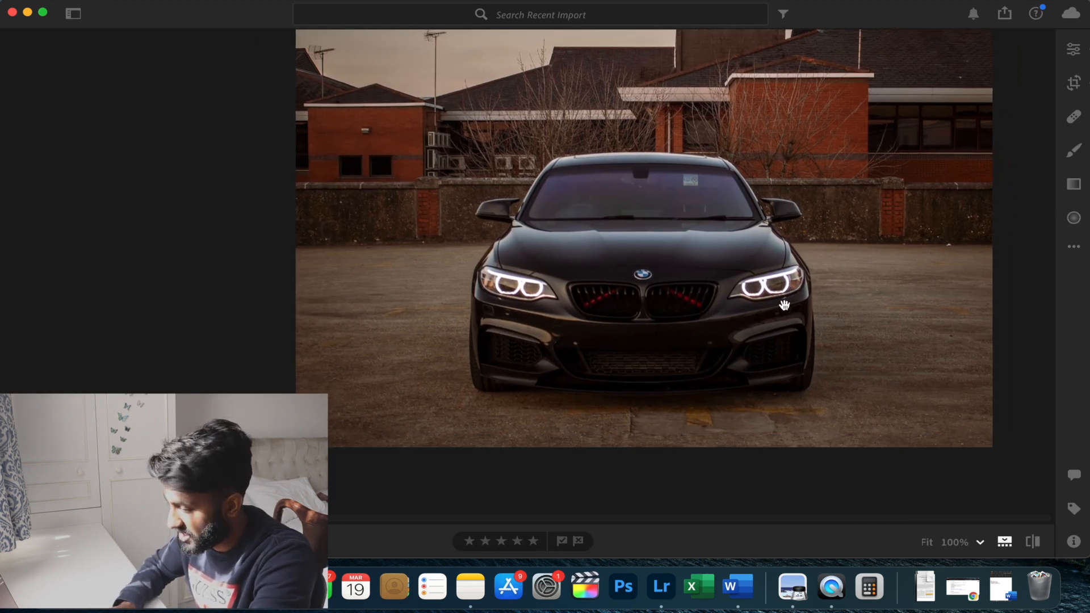
scroll(785, 305, "down", 2)
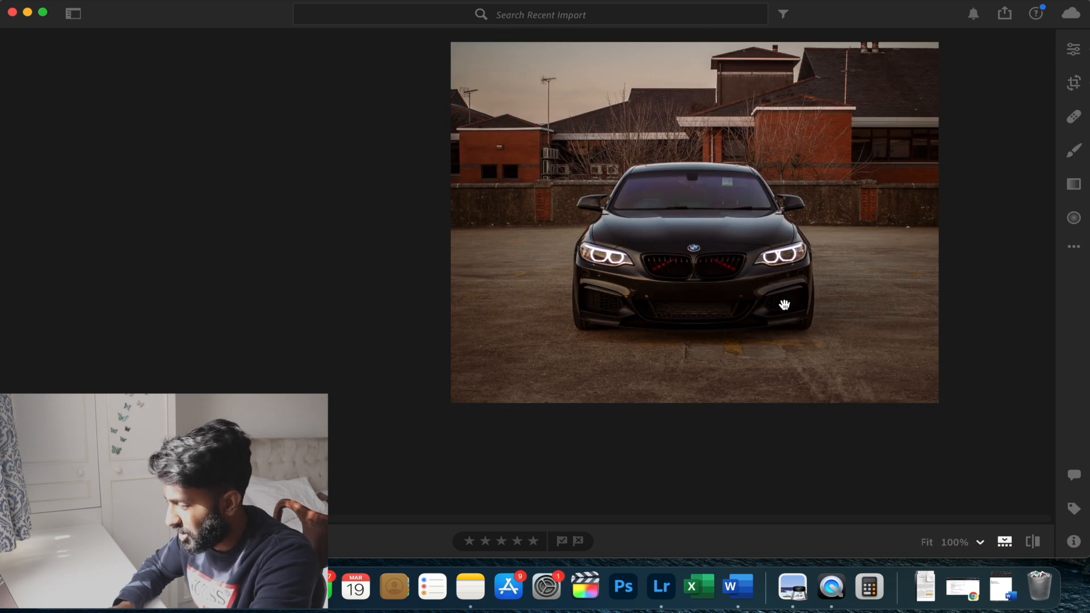
scroll(784, 305, "right", 1)
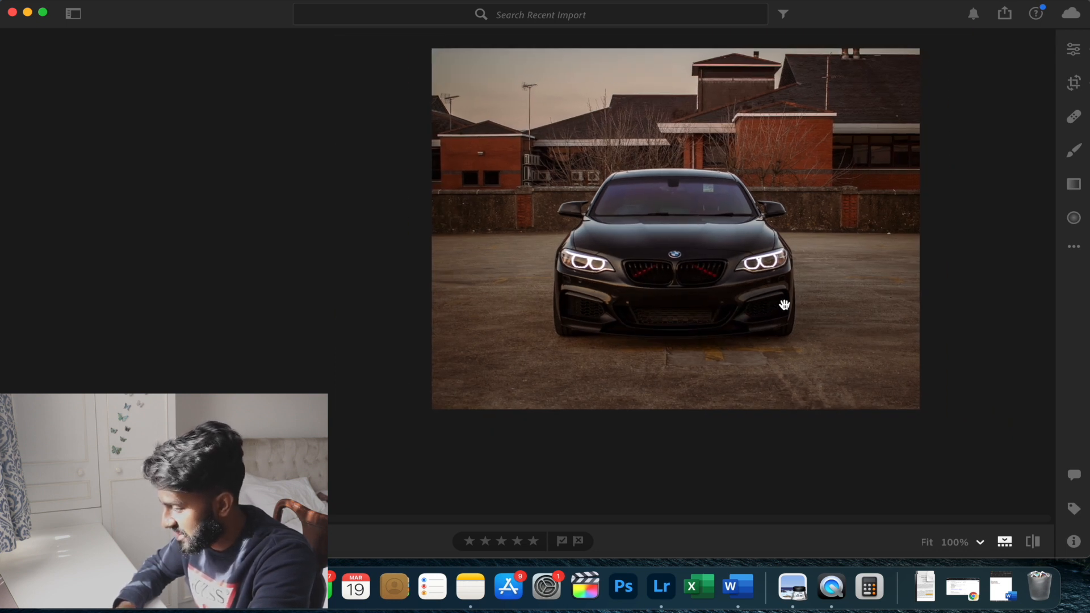
left_click(1073, 184)
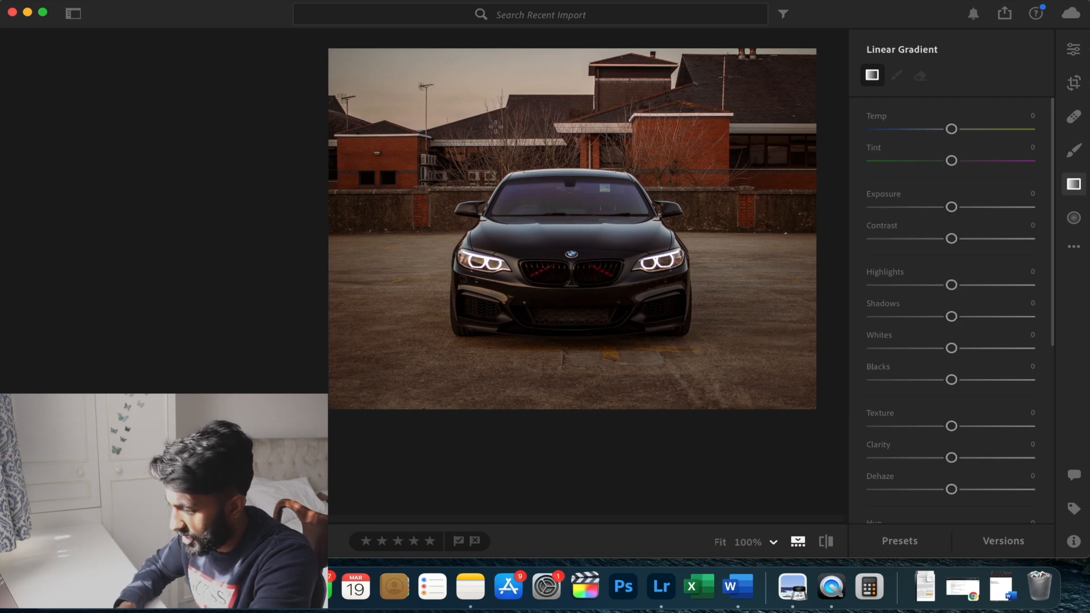
left_click(410, 177)
left_click_drag(460, 178, 448, 143)
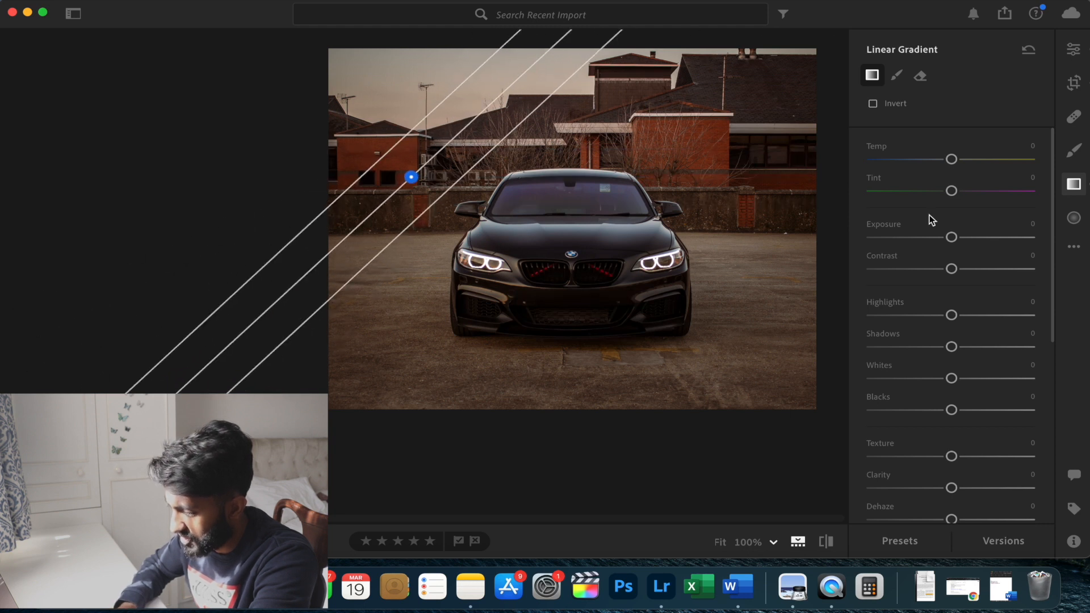
left_click_drag(956, 239, 969, 243)
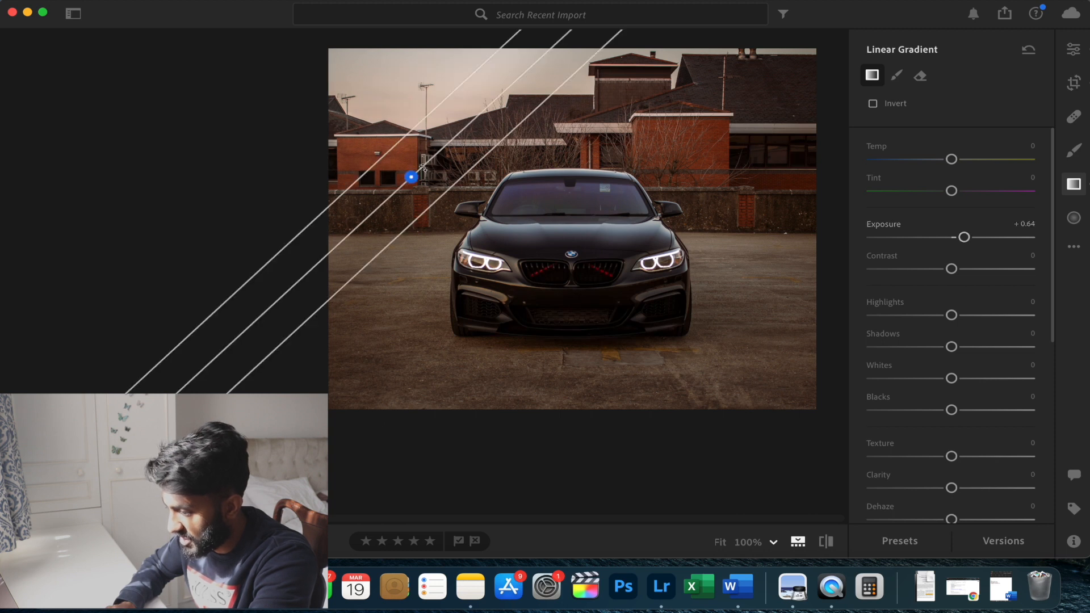
left_click_drag(433, 183, 454, 190)
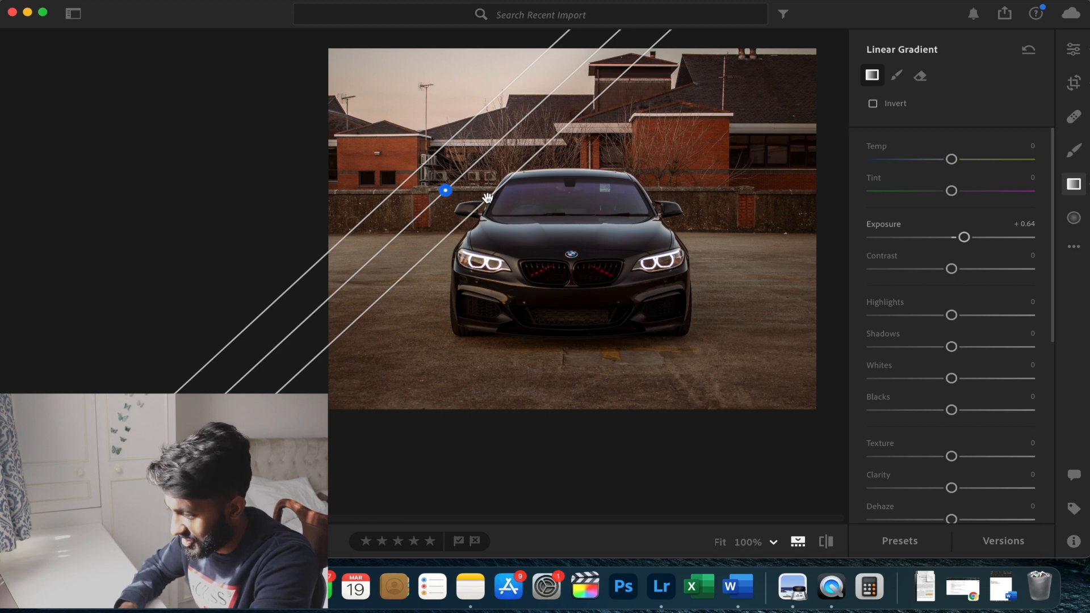
mouse_move(445, 190)
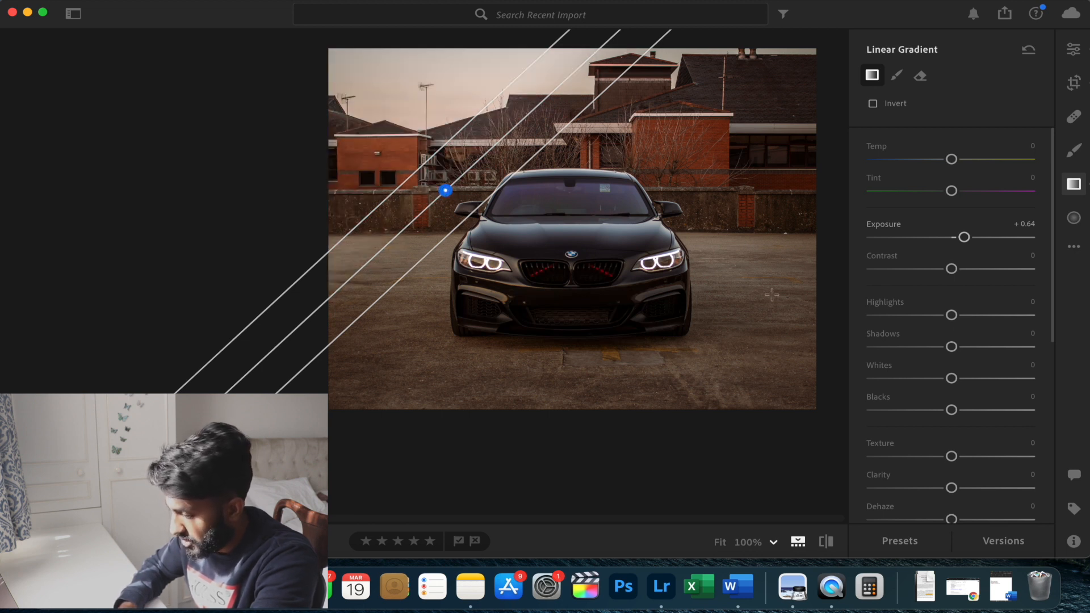
Add a diagonal linear gradient over the photo's lower-right corner with exposure −0.56 and move it closer to the car's front wheel
left_click(740, 336)
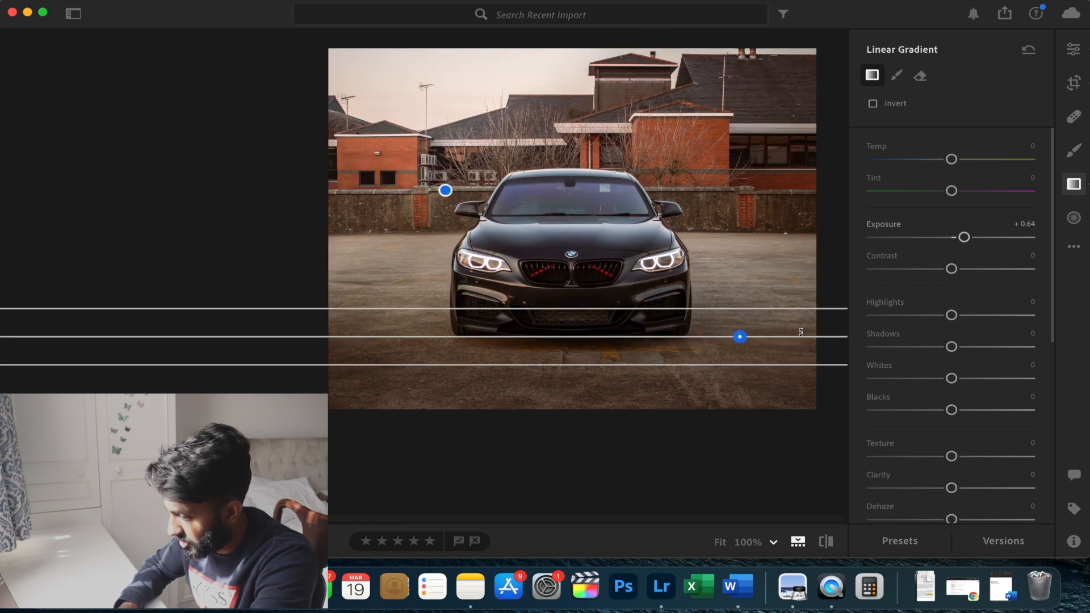
left_click_drag(777, 338, 583, 384)
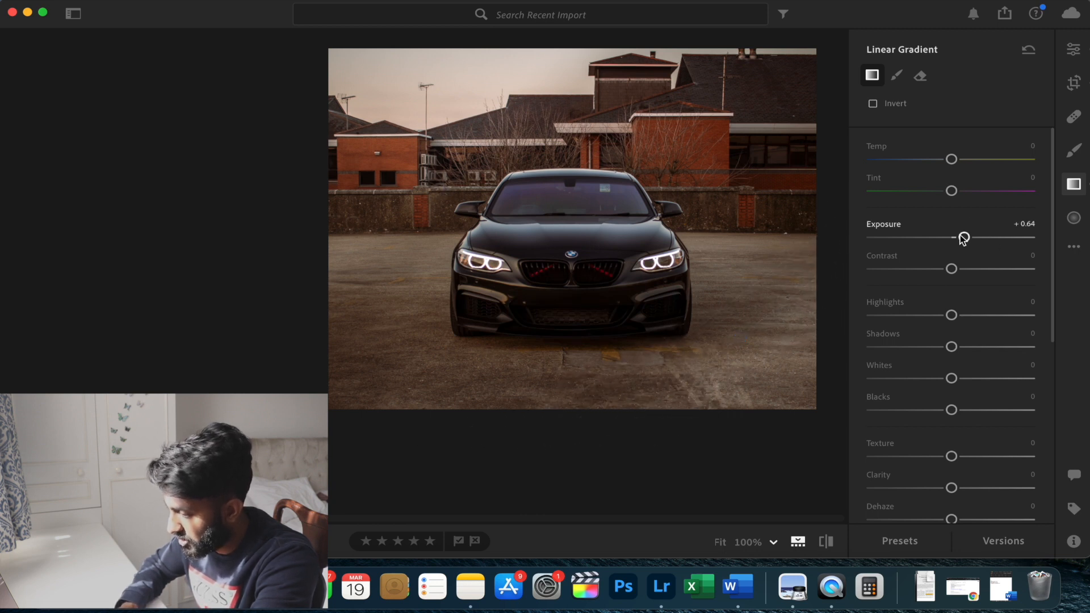
left_click_drag(964, 237, 940, 240)
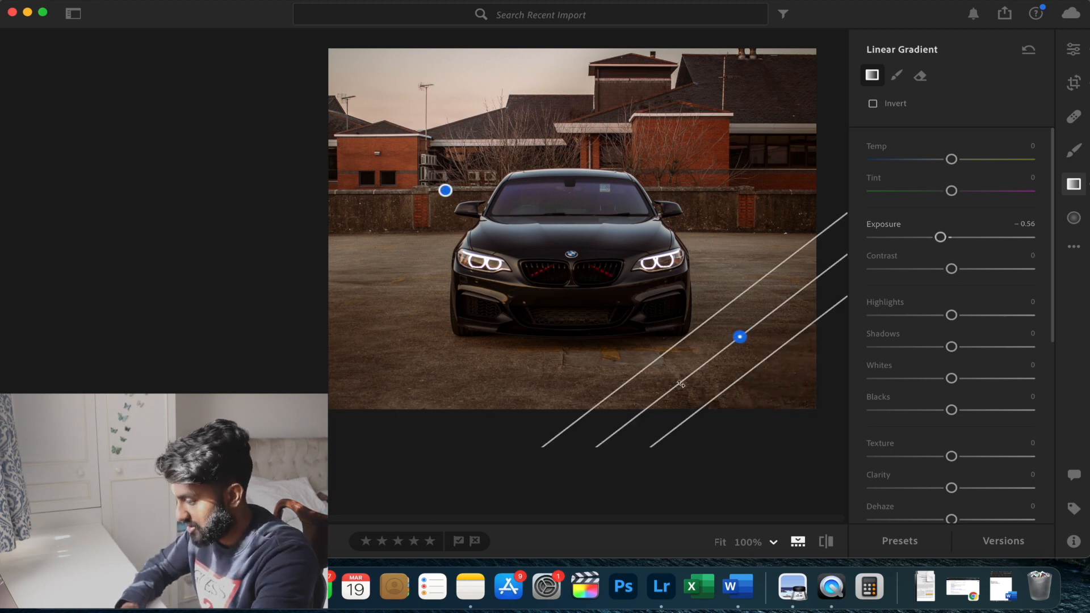
left_click_drag(673, 382, 677, 333)
Lower the upper-left gradient slightly and set its exposure to +0.44, and set the lower-right gradient's exposure to −0.36
left_click(445, 190)
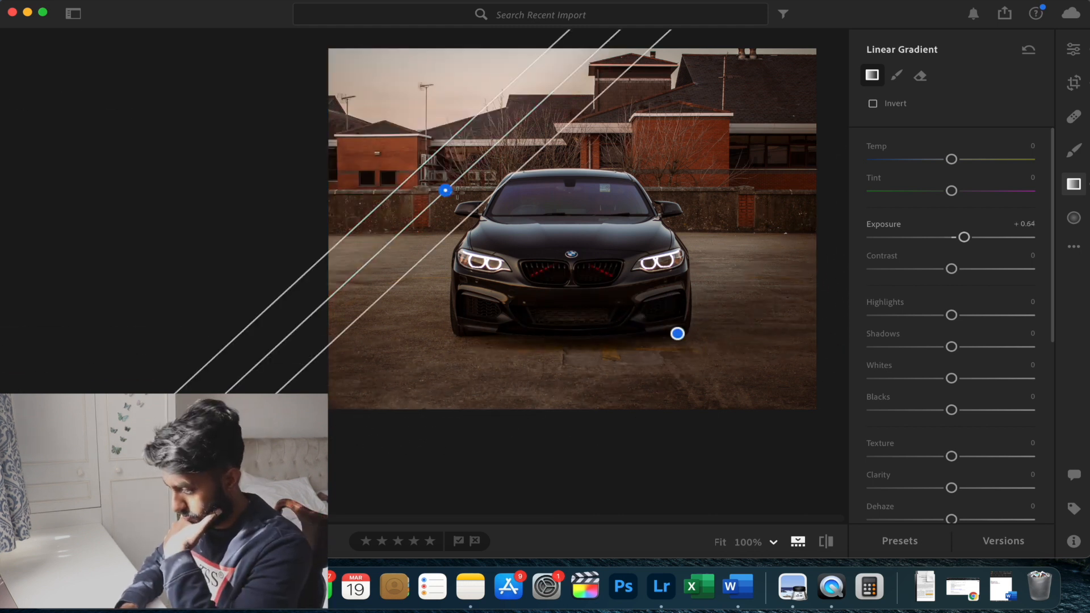
left_click_drag(445, 190, 437, 214)
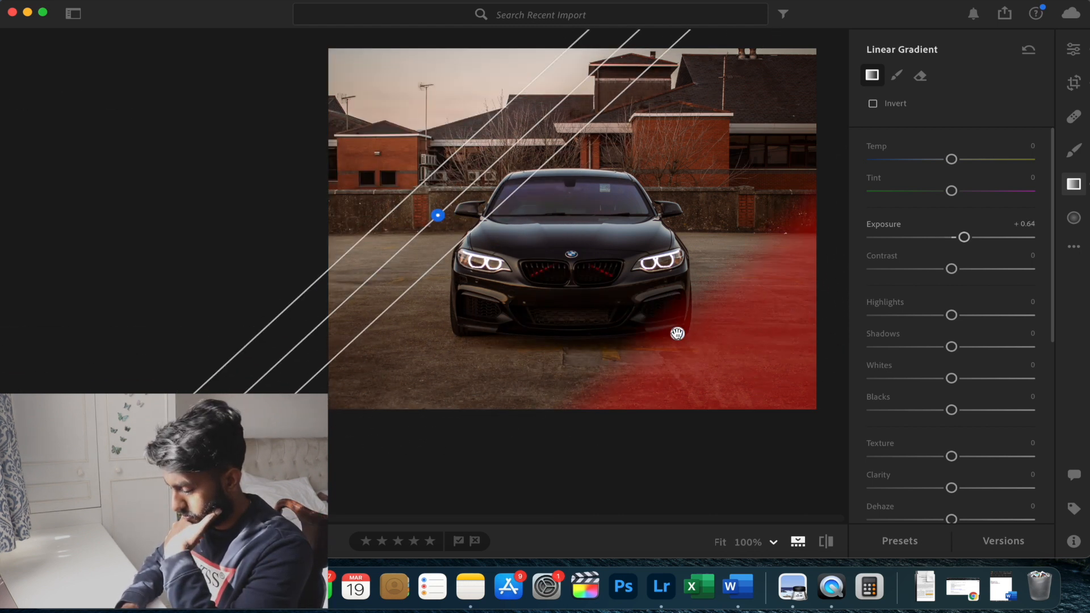
left_click_drag(964, 237, 959, 239)
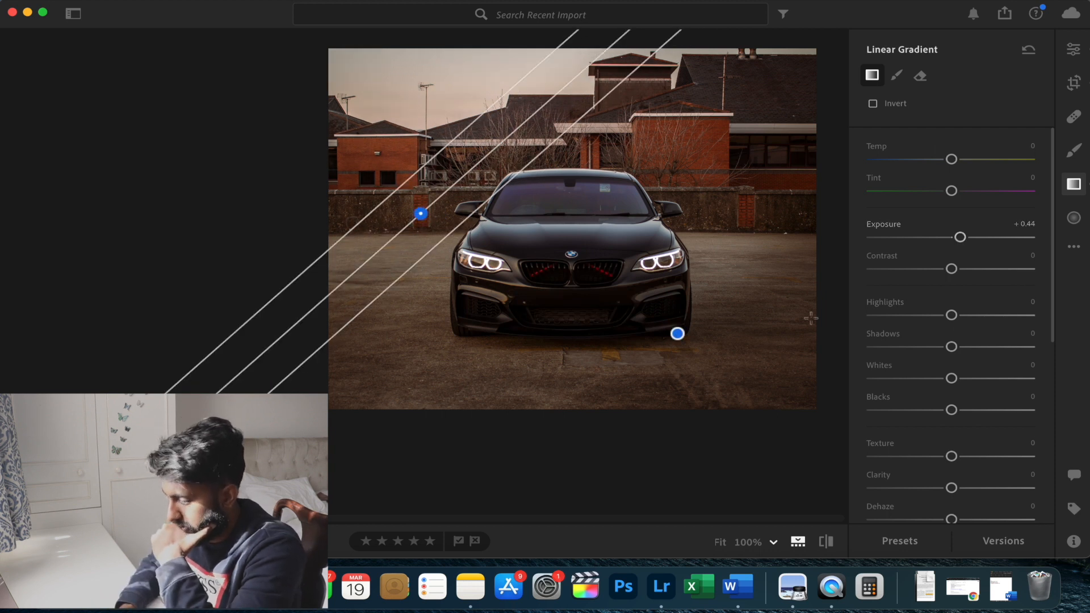
left_click(675, 334)
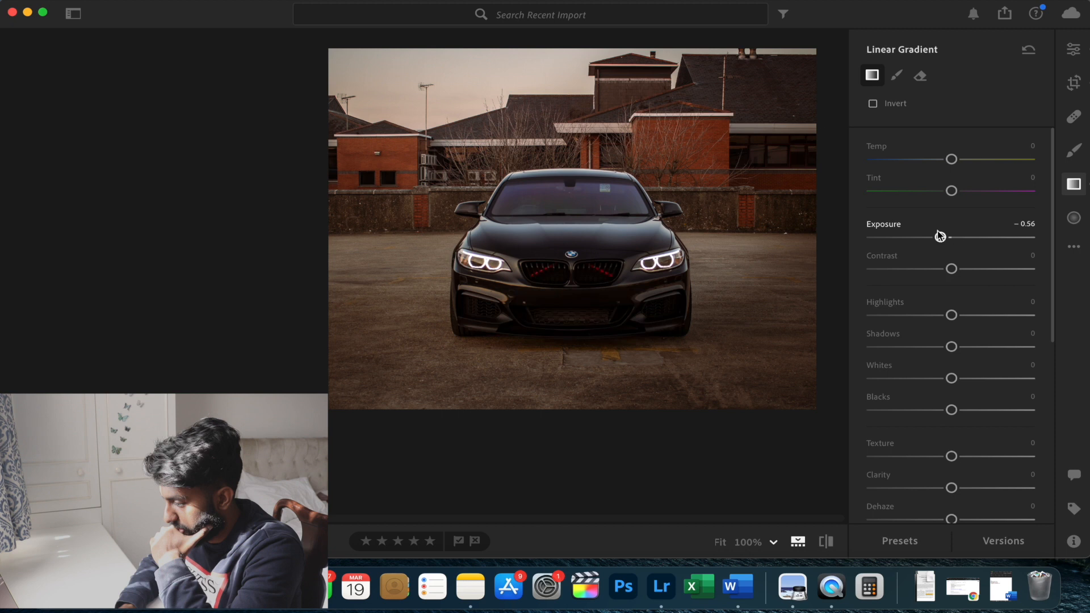
left_click_drag(940, 240, 943, 240)
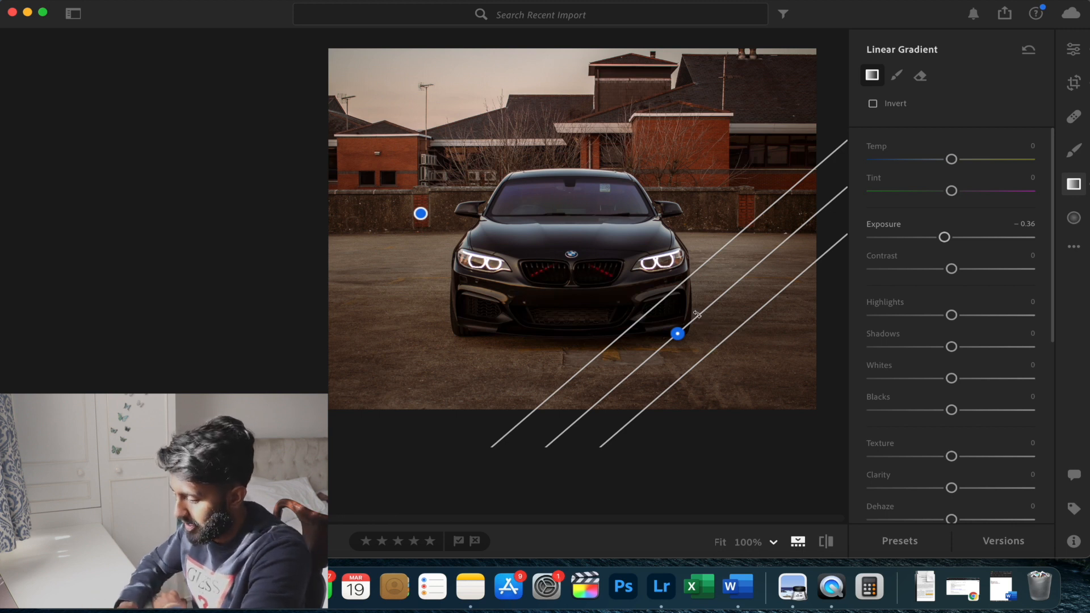
mouse_move(680, 334)
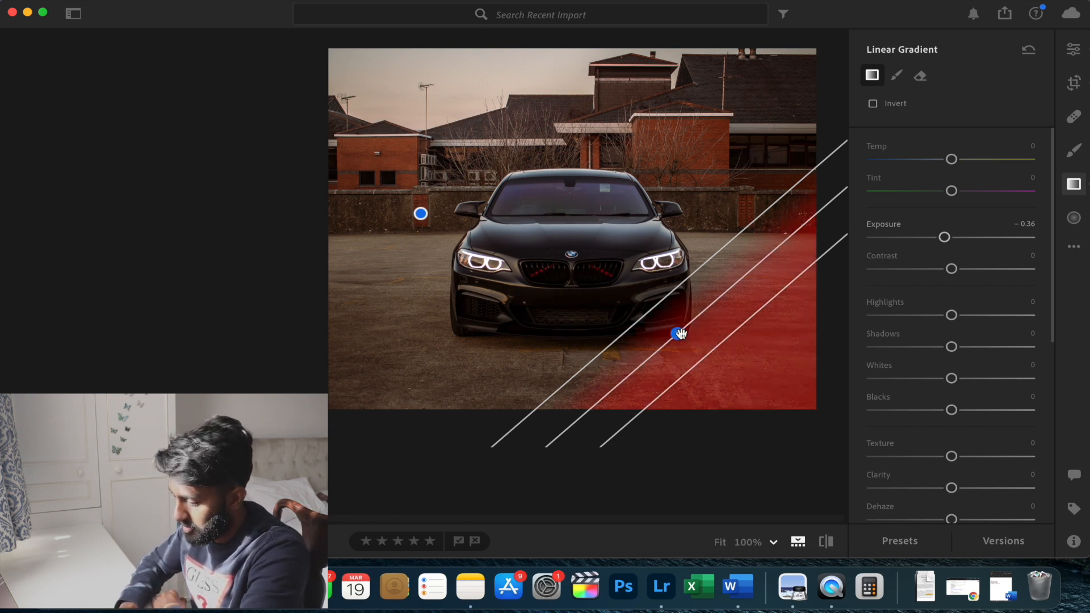
left_click_drag(680, 334, 738, 305)
key("super+z")
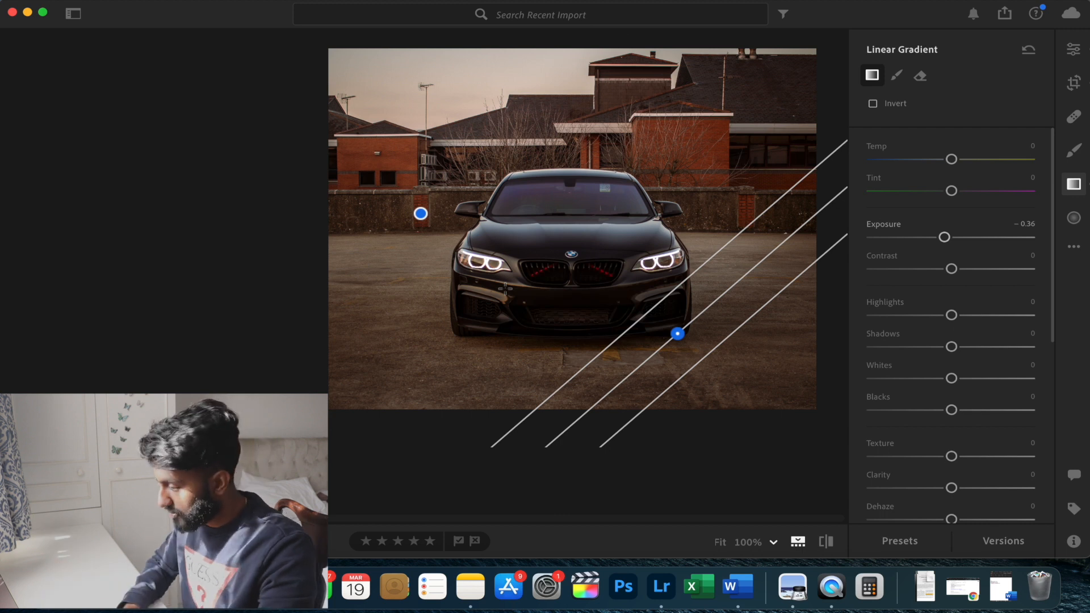
Export the edited photo as a large full-size JPG at 100% quality to the Lightroom Saved Photos folder
left_click(999, 21)
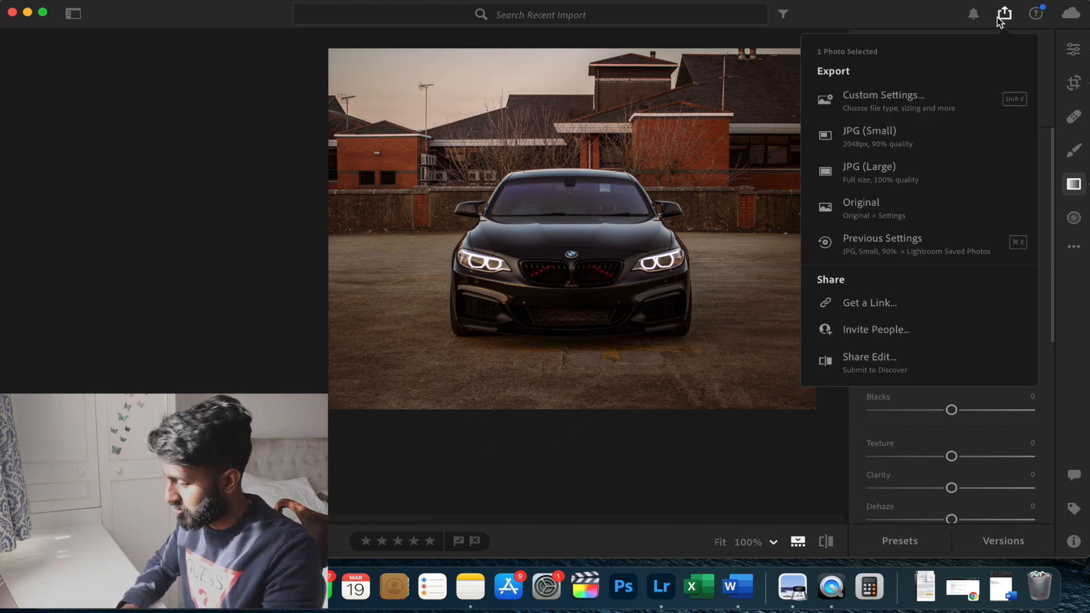
left_click(890, 181)
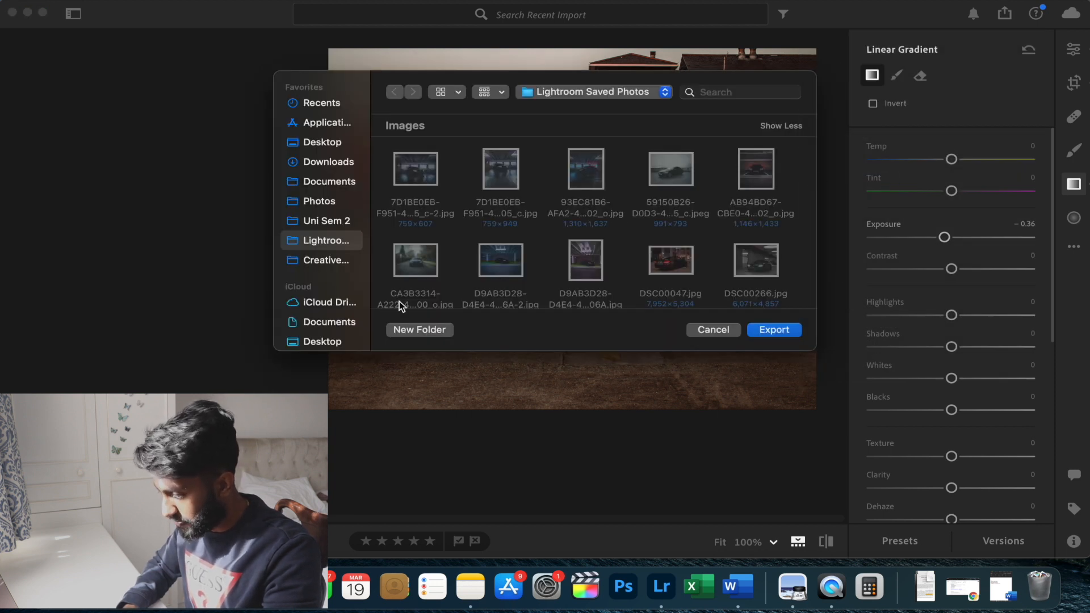
left_click(777, 329)
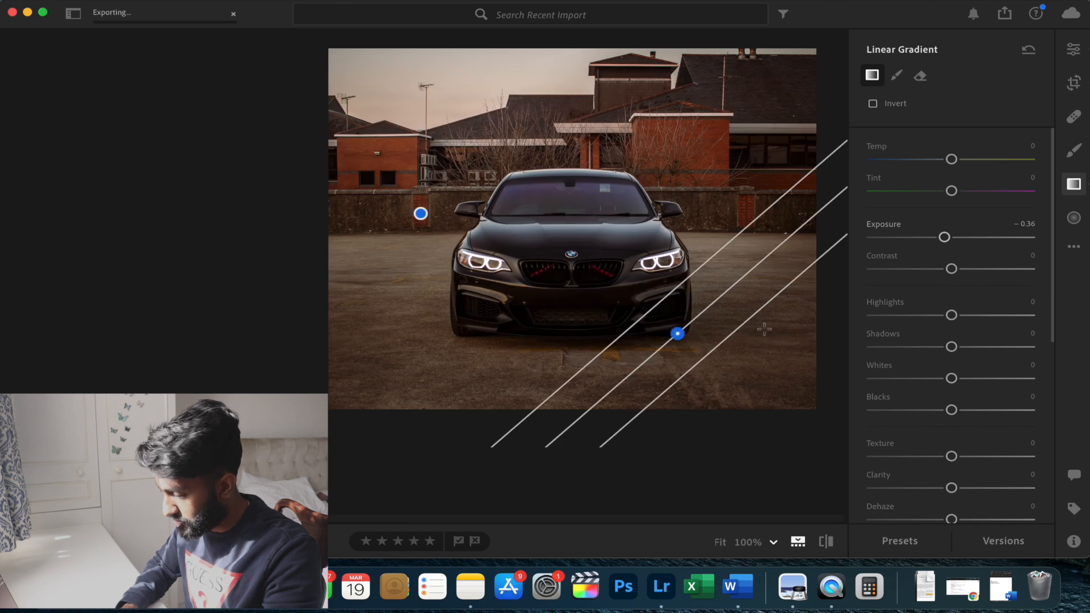
Switch to Photoshop and bring up the dialog for opening an image file
left_click(619, 586)
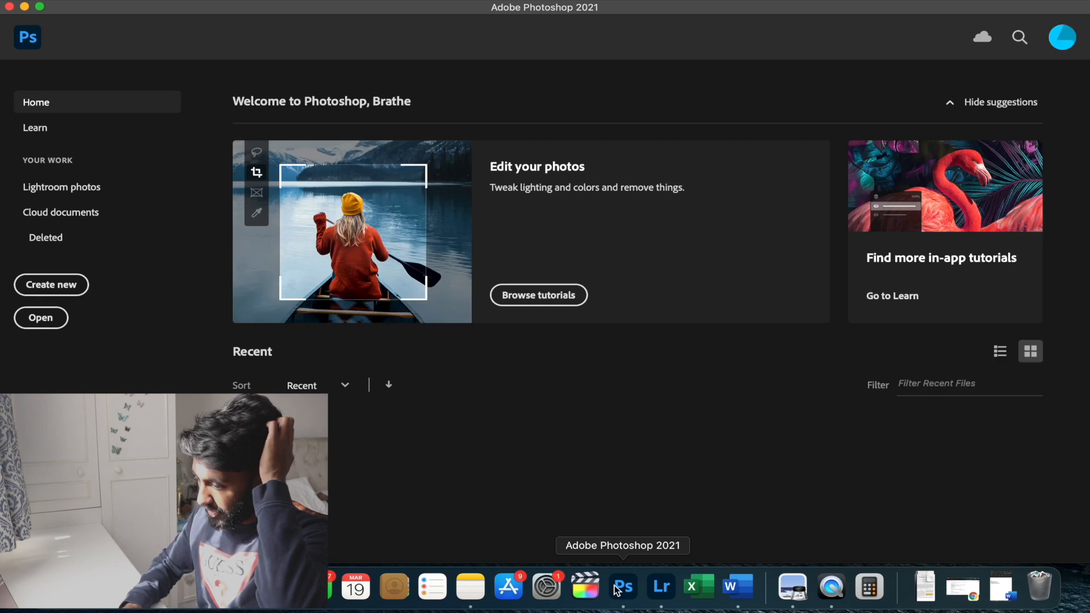
left_click(41, 317)
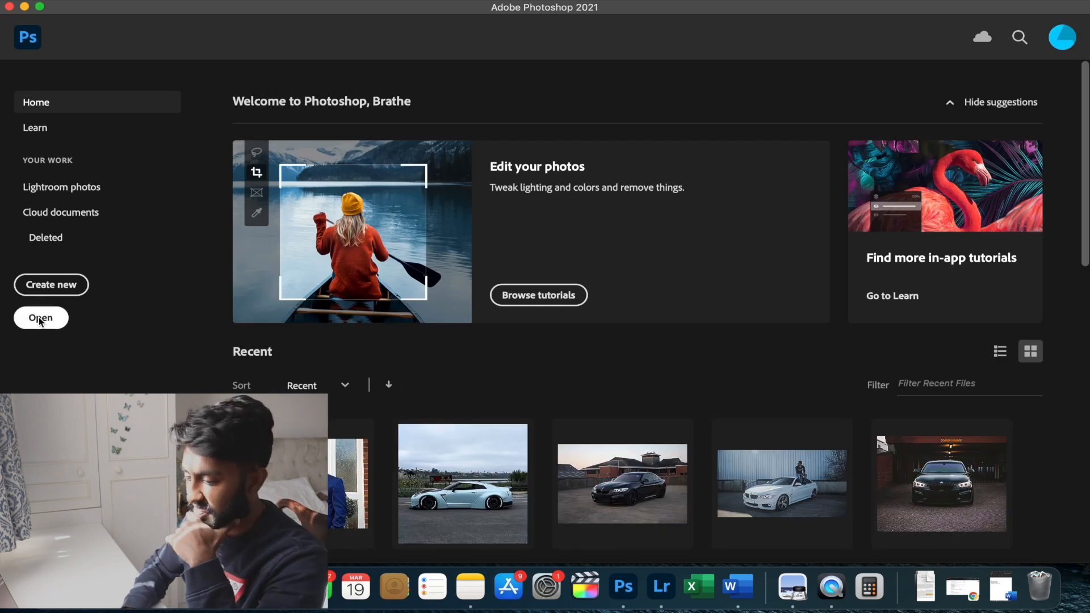
Look through the Photos folder for the exported car photo, grouping files by date added, date last opened and date created
left_click(302, 202)
scroll(438, 184, "right", 2)
left_click(491, 92)
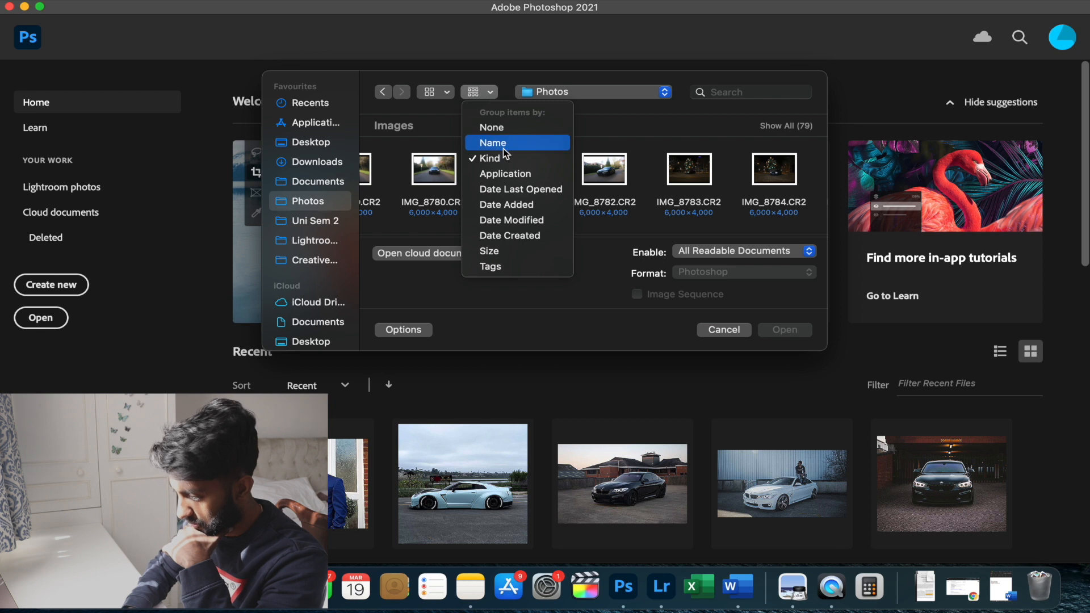
left_click(517, 204)
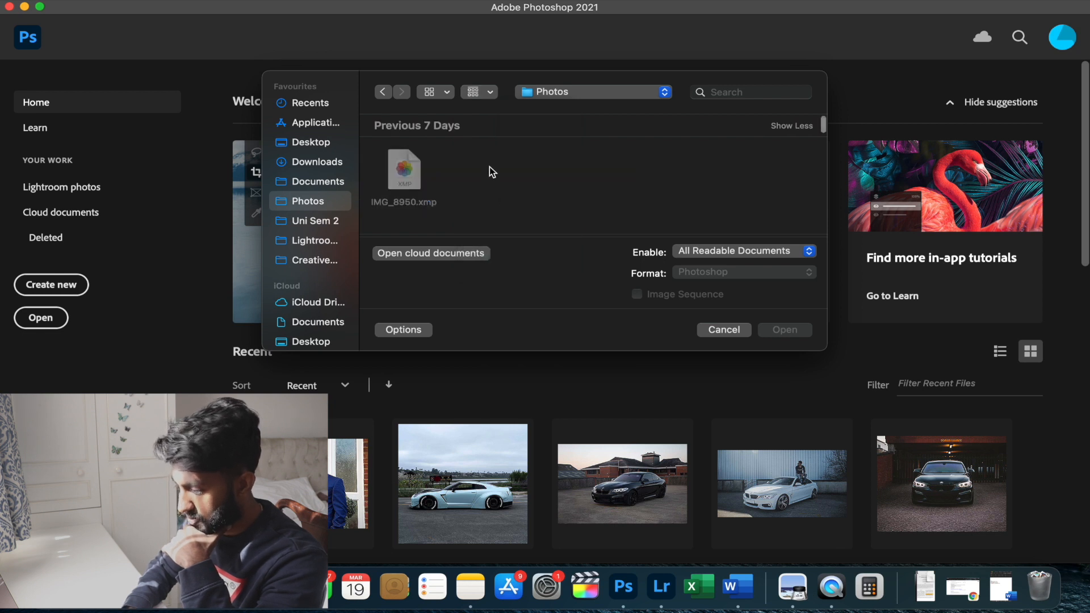
scroll(492, 171, "down", 3)
left_click(492, 93)
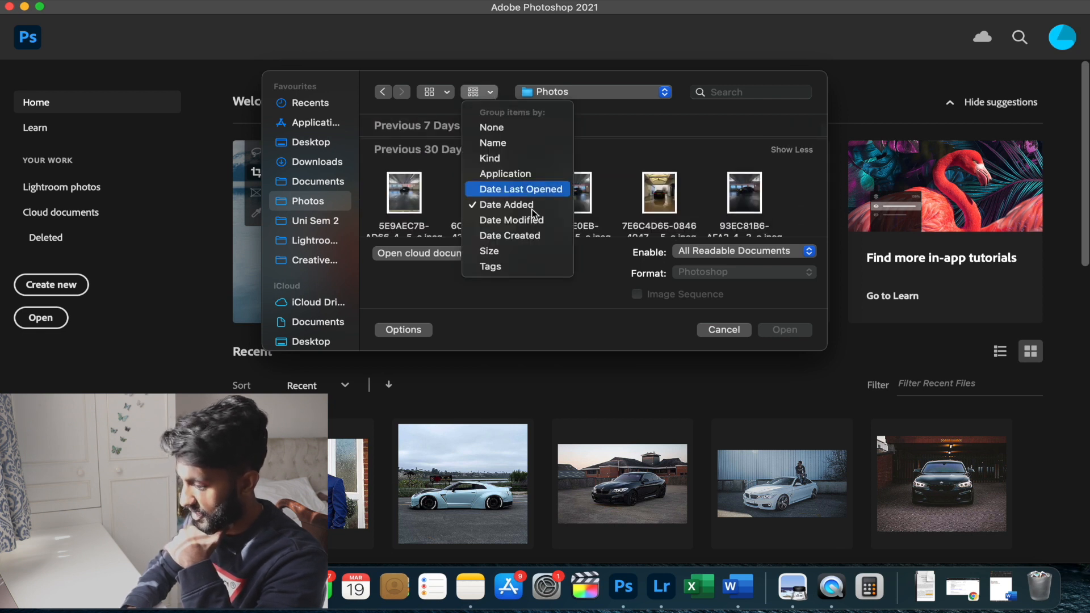
left_click(523, 233)
scroll(480, 186, "down", 3)
scroll(480, 186, "up", 2)
scroll(480, 185, "down", 5)
left_click(490, 93)
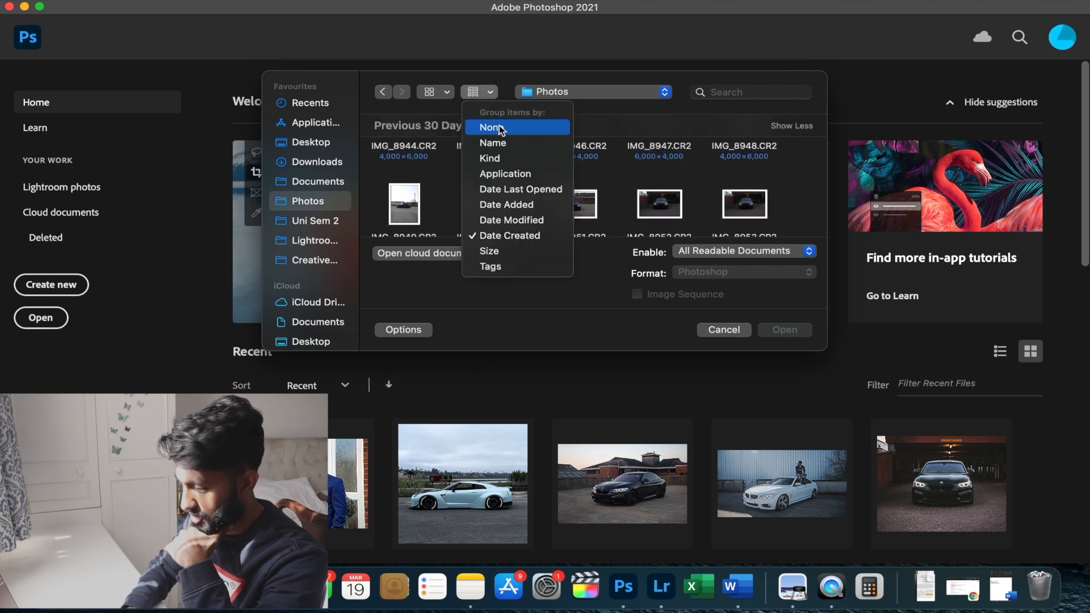
left_click(520, 189)
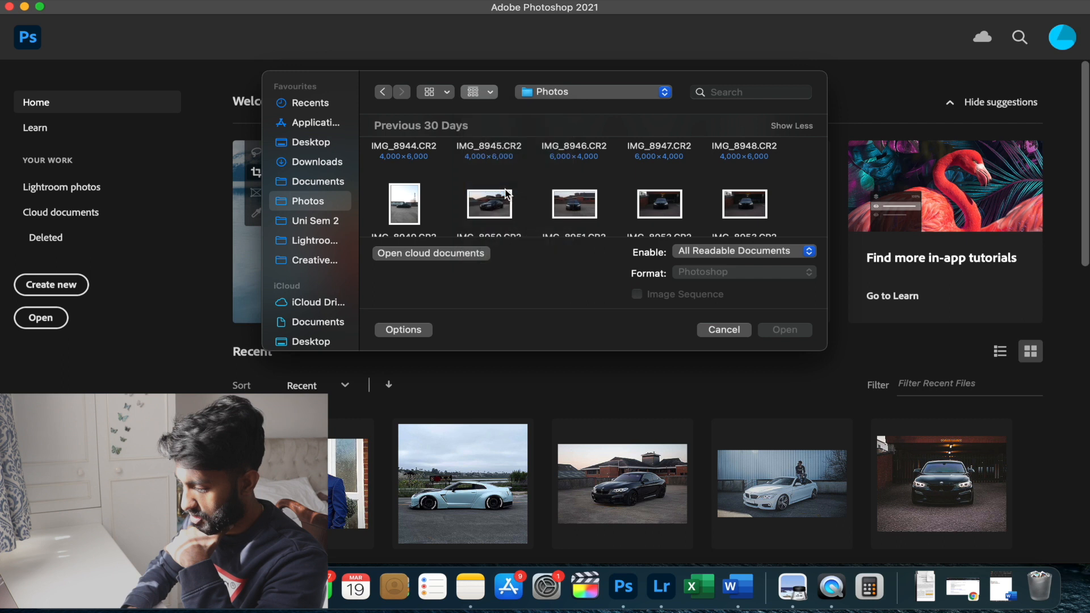
left_click(489, 91)
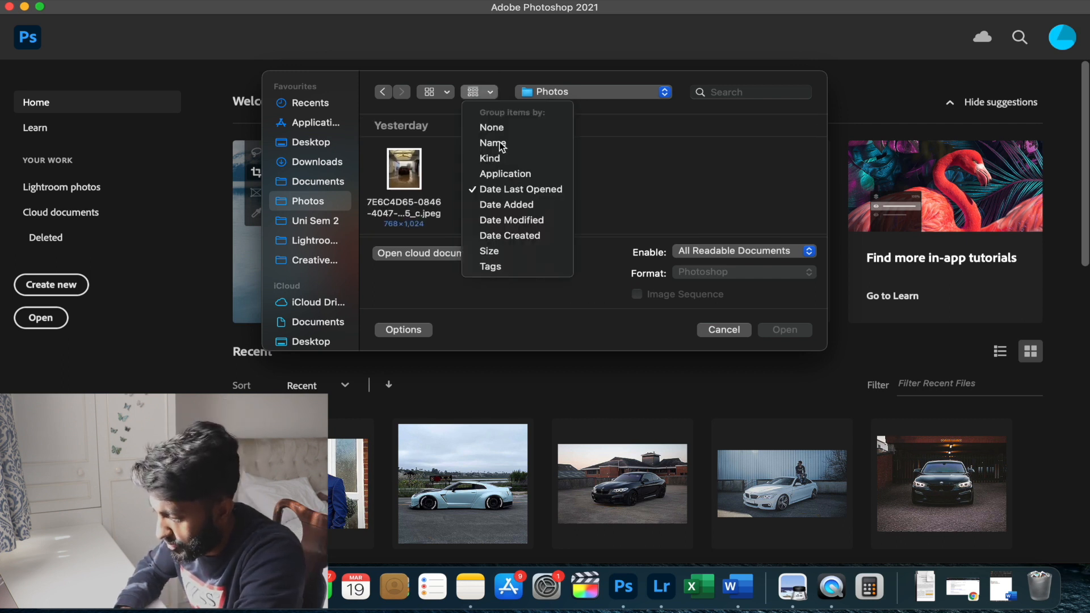
left_click(519, 236)
scroll(499, 189, "down", 3)
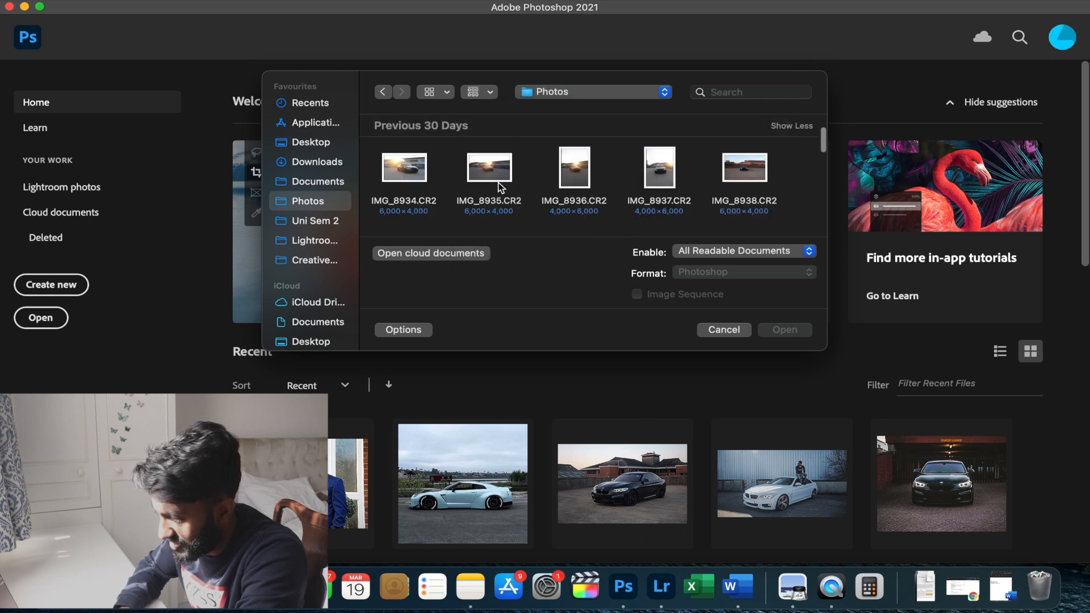
scroll(499, 188, "down", 5)
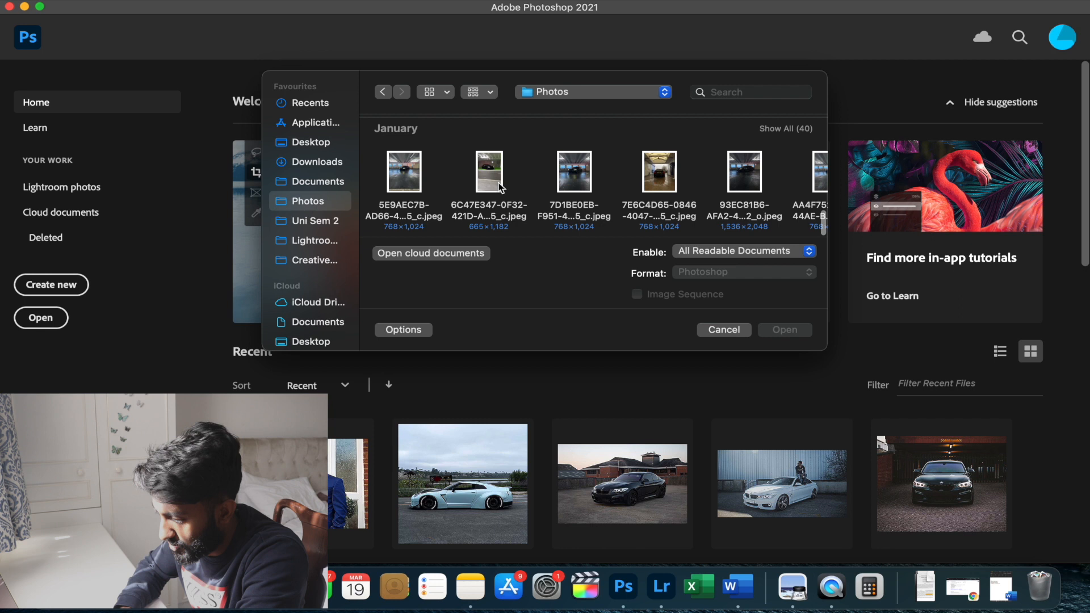
scroll(499, 188, "up", 5)
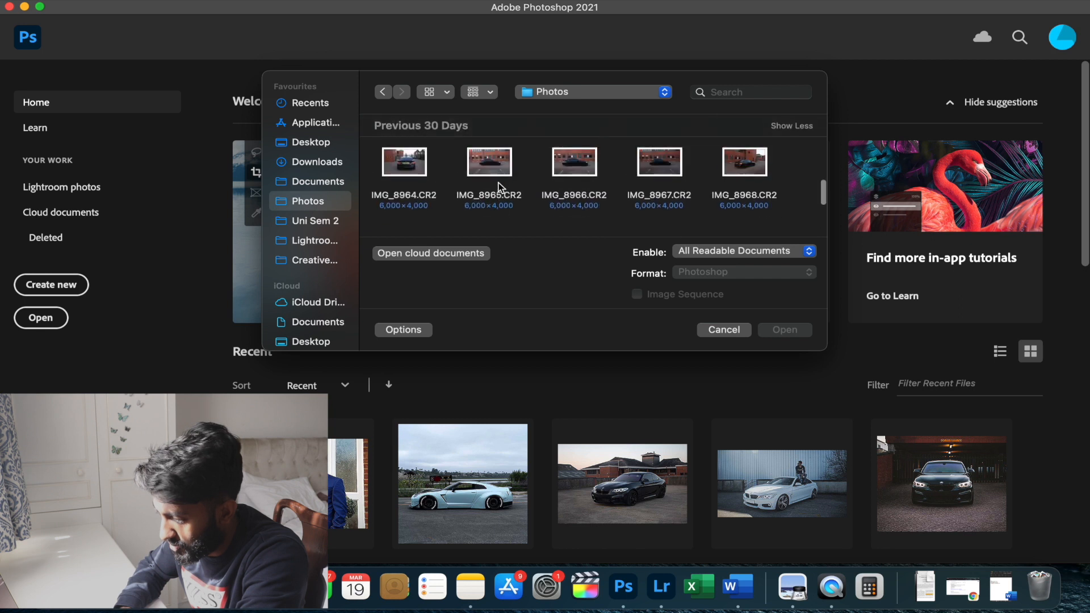
Open IMG_8951.jpg from the Lightroom Saved Photos folder
left_click(325, 223)
left_click(322, 239)
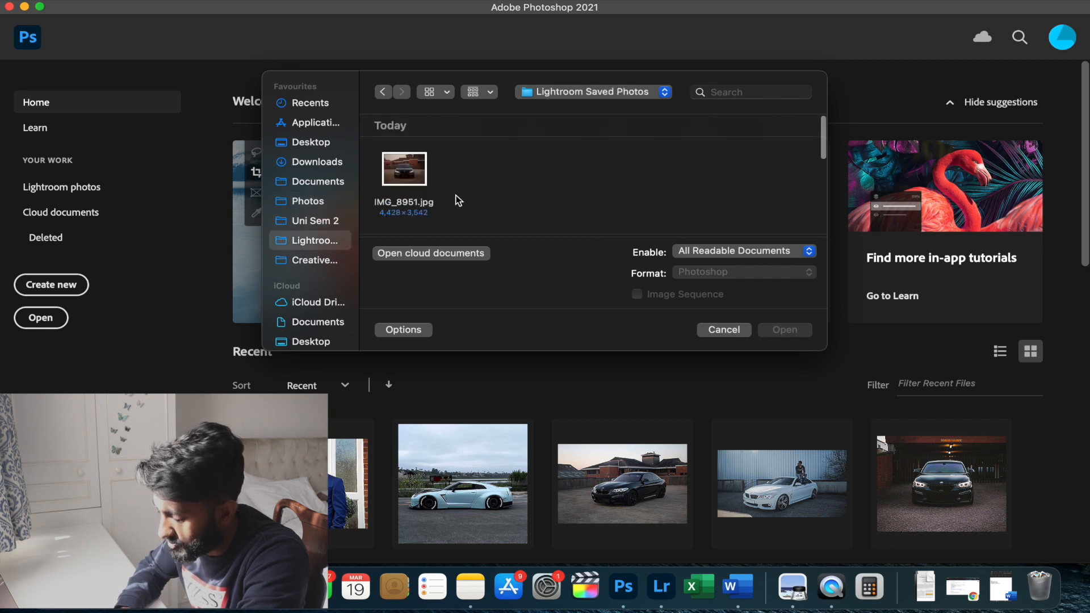
double_click(405, 176)
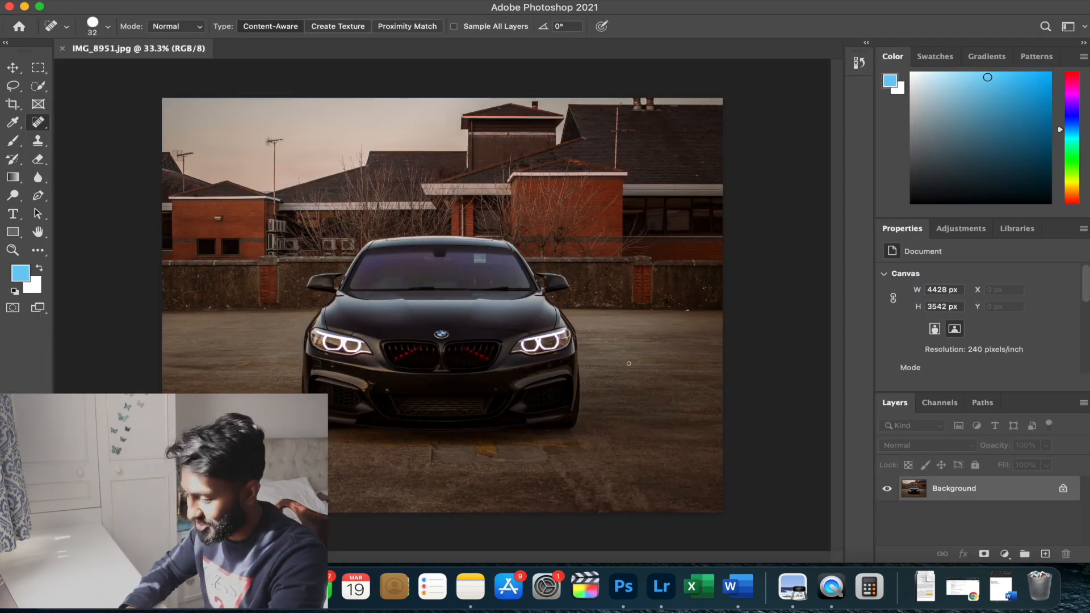
Set the Spot Healing Brush size to 44 px for retouching the ground in front of the car
scroll(470, 463, "up", 2)
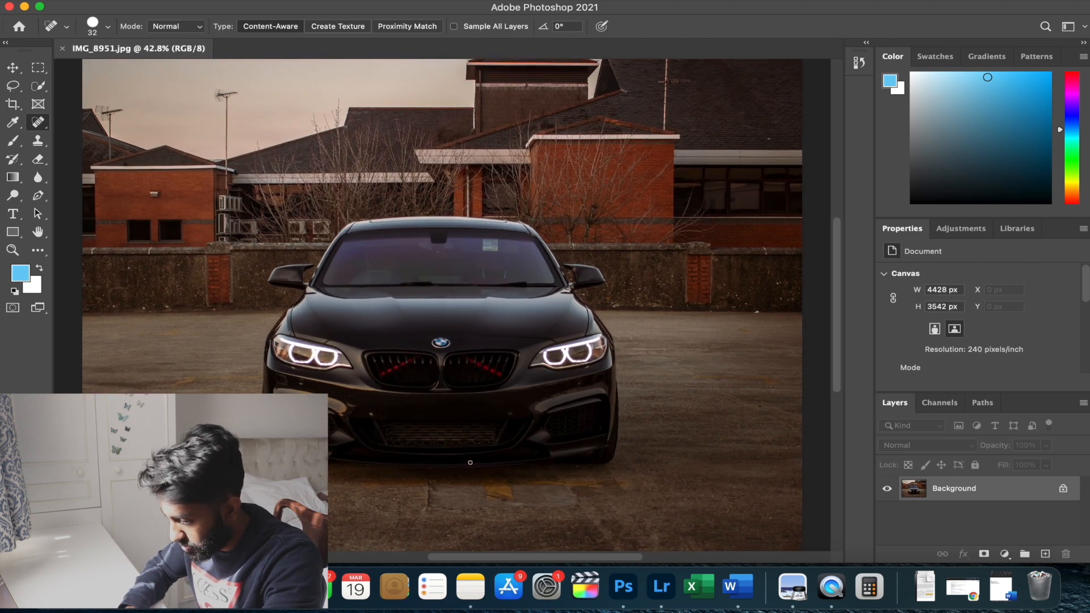
scroll(470, 443, "down", 5)
scroll(521, 202, "up", 5)
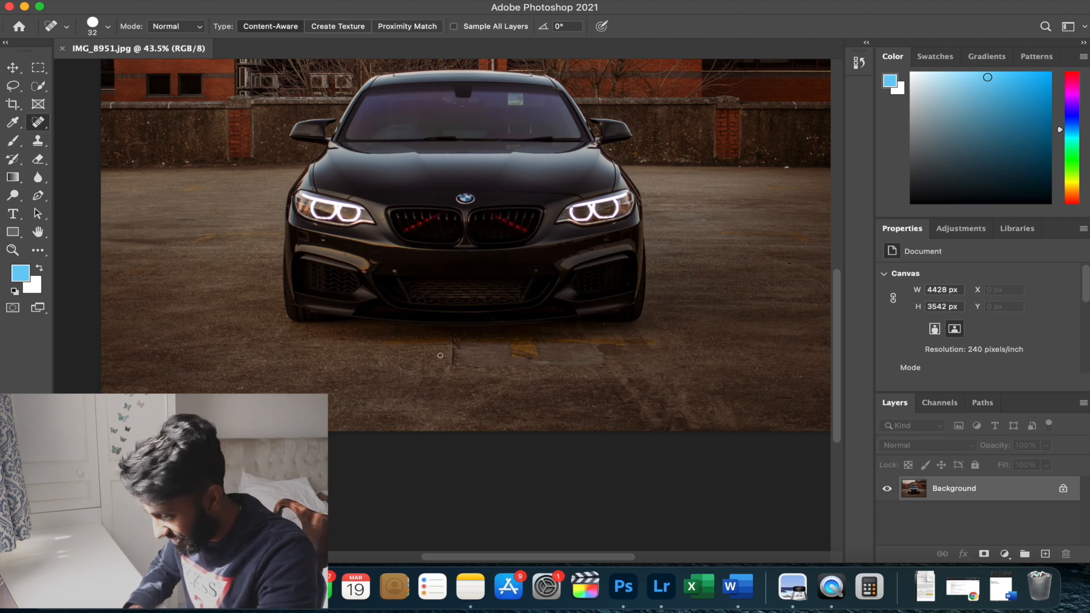
right_click(416, 351)
left_click(471, 377)
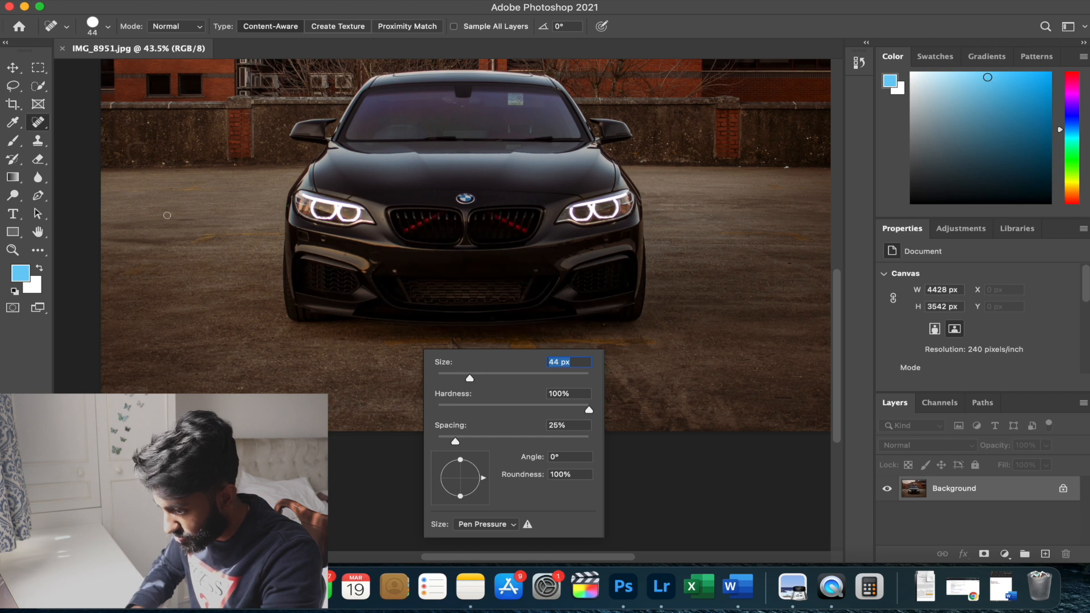
left_click(670, 469)
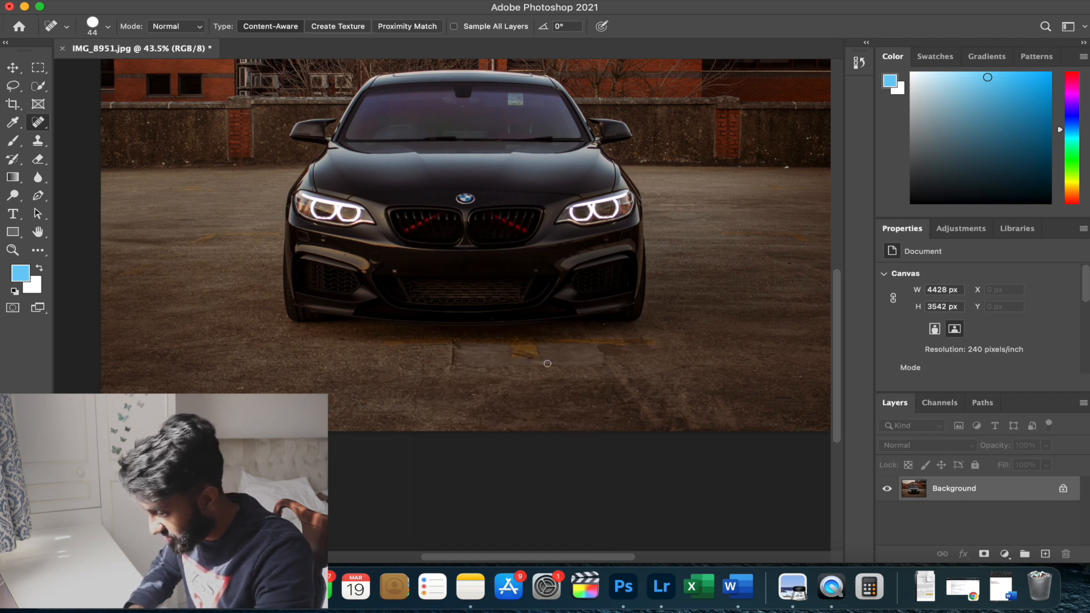
Heal away the yellow paint patch on the ground in front of the car's bumper
key("super+plus")
key("super+plus")
key("super+plus")
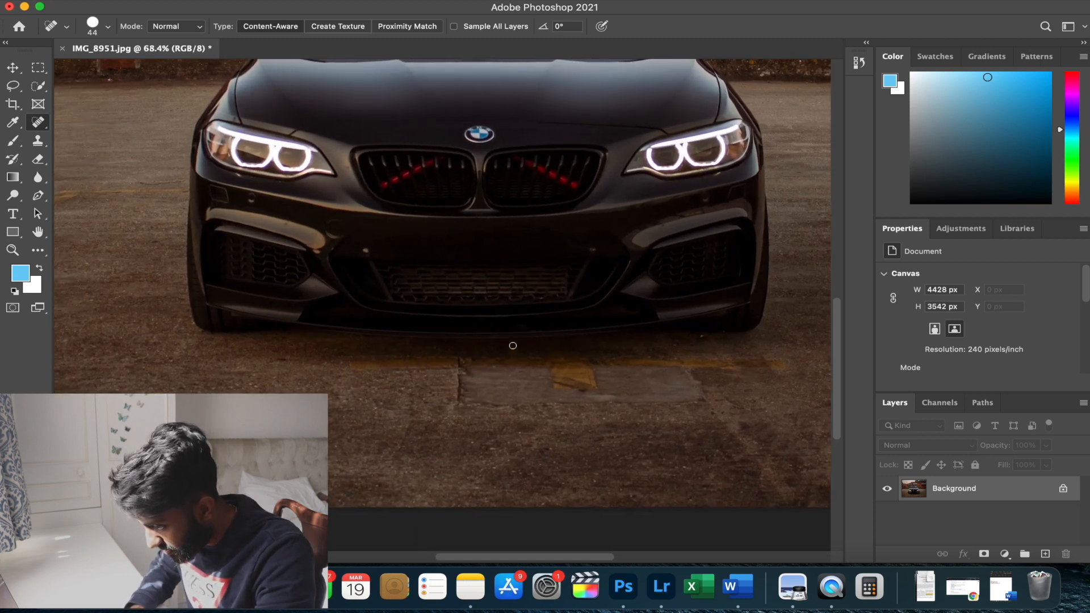
mouse_move(330, 382)
left_mouse_down()
mouse_move(573, 375)
mouse_move(598, 410)
mouse_move(635, 405)
mouse_move(621, 371)
mouse_move(592, 378)
mouse_move(598, 404)
mouse_move(607, 381)
mouse_move(616, 397)
mouse_move(621, 381)
mouse_move(638, 409)
mouse_move(609, 412)
left_mouse_up()
Try to heal away the thin yellow line on the ground in front of the bumper and undo the stroke
scroll(679, 377, "right", 5)
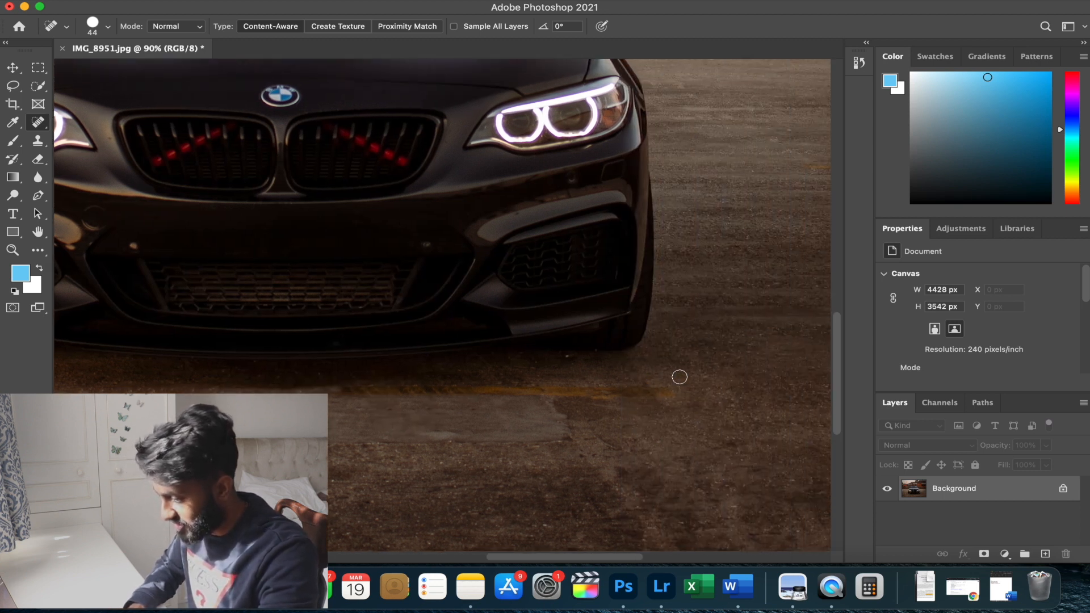
left_click_drag(339, 390, 609, 393)
left_click_drag(492, 394, 673, 395)
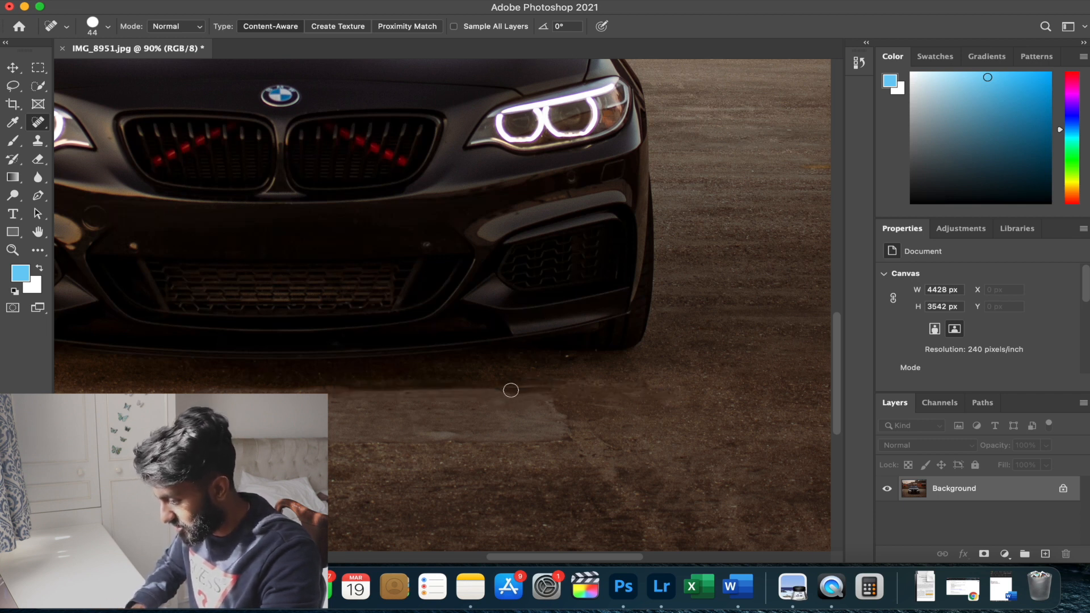
key("super+z")
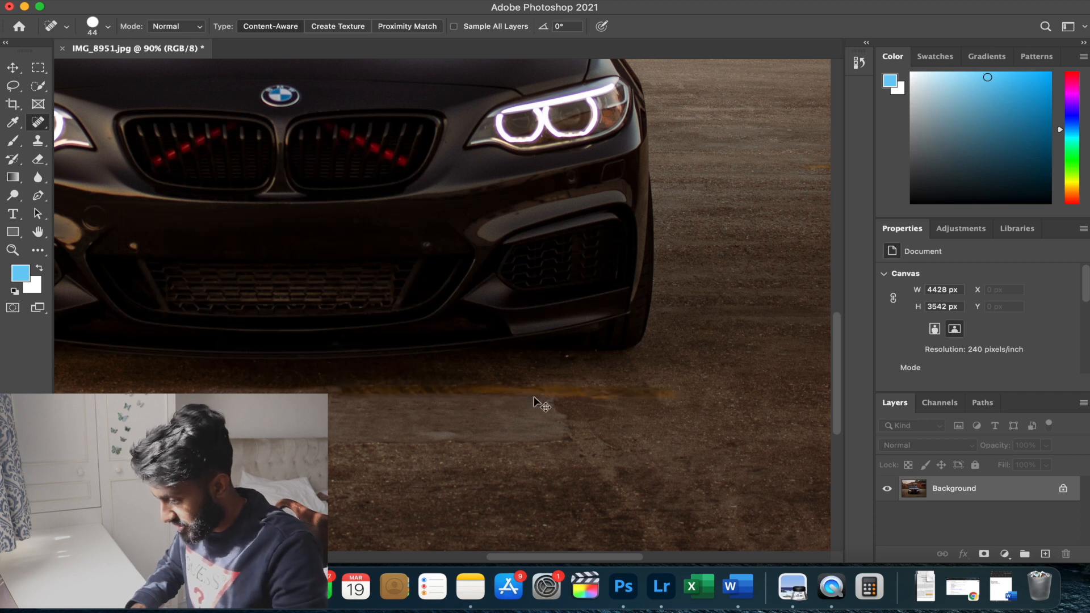
Remove the thin yellow line on the ground in front of the bumper with one long healing stroke
left_click_drag(339, 390, 681, 391)
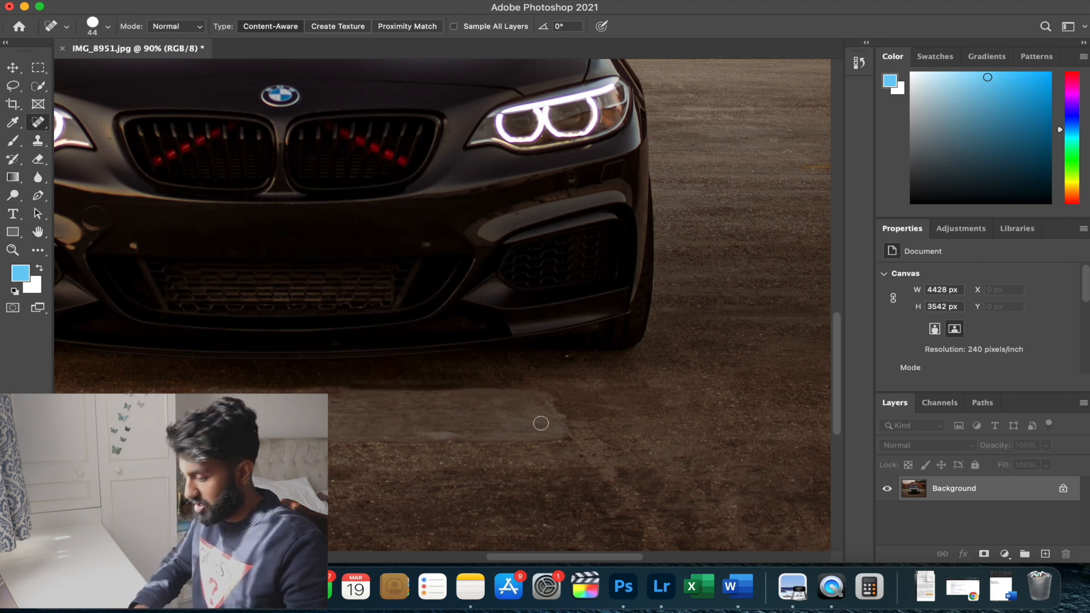
scroll(519, 431, "left", 10)
scroll(518, 431, "right", 12)
scroll(519, 430, "up", 3)
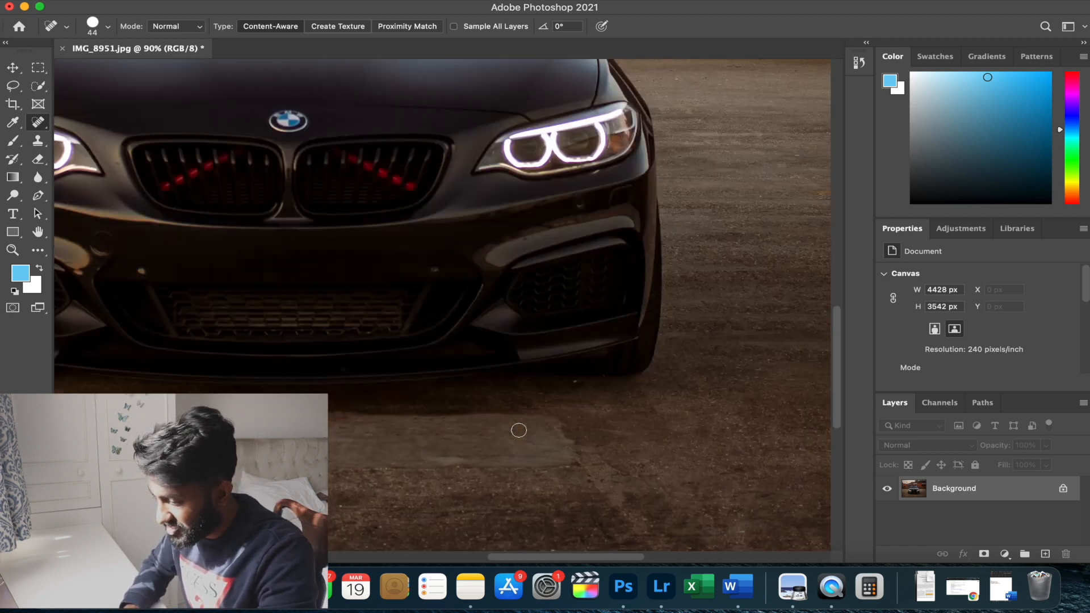
Heal away the yellow markings on the asphalt along the left side of the car
scroll(519, 430, "left", 10)
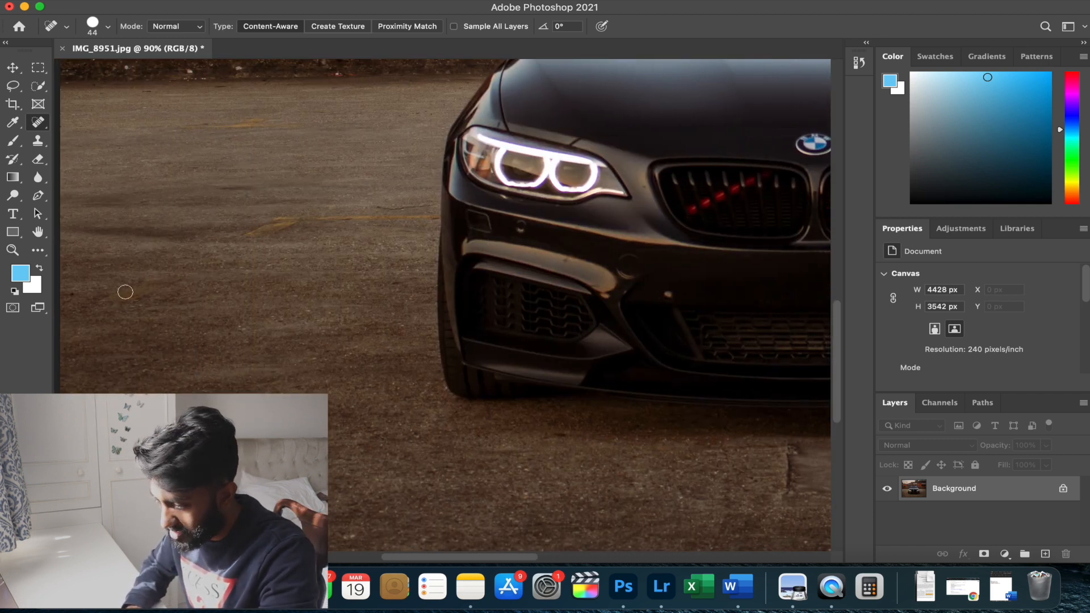
left_click_drag(110, 302, 188, 273)
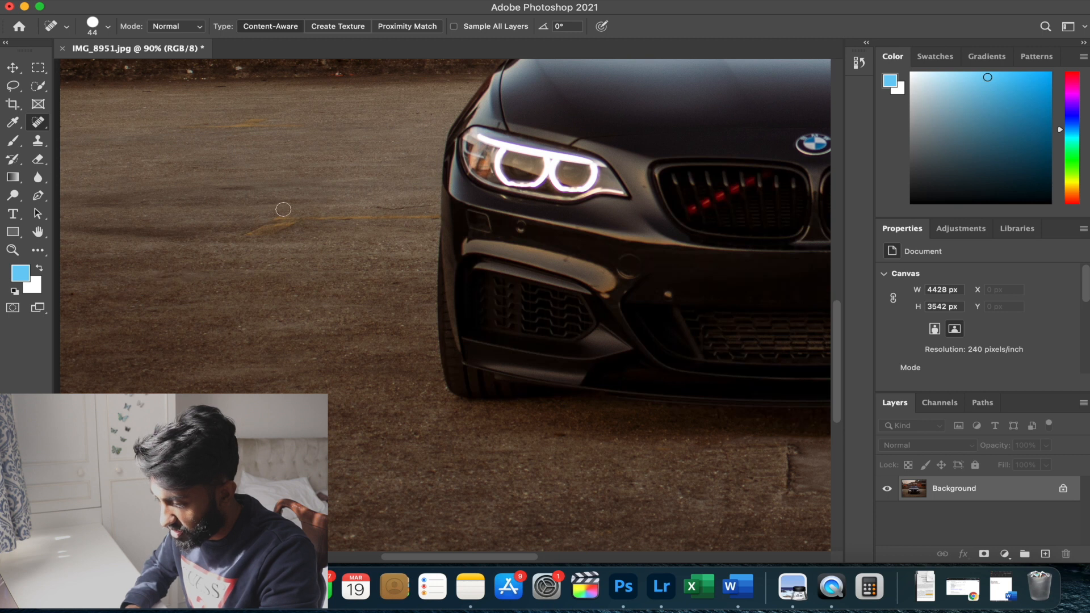
left_click_drag(247, 238, 291, 222)
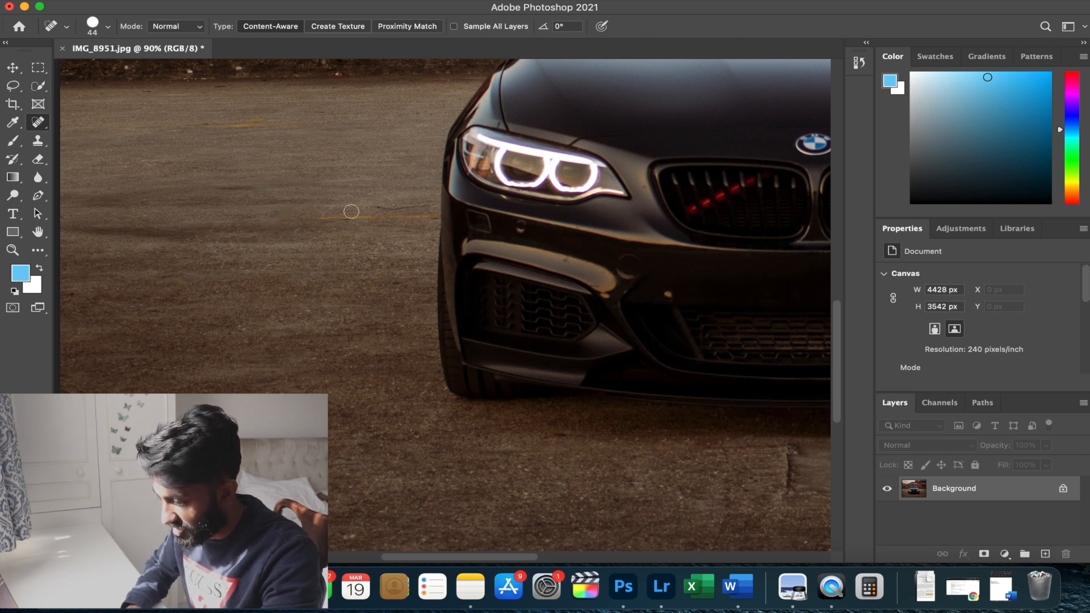
left_click_drag(287, 220, 432, 218)
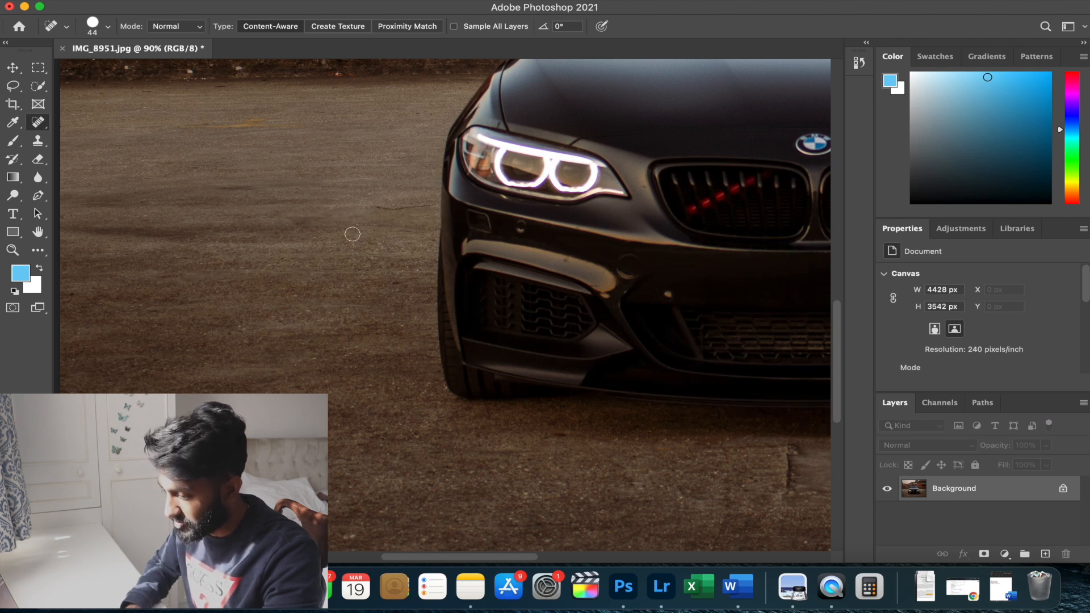
left_click_drag(183, 128, 301, 123)
scroll(306, 119, "up", 4)
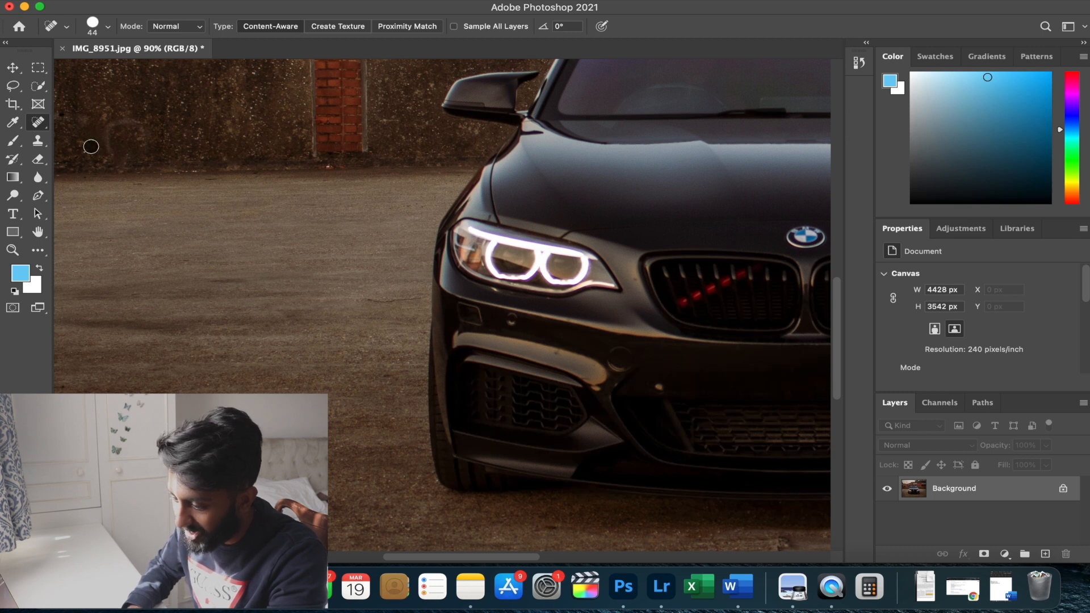
Heal away both yellow markings on the asphalt to the right of the car, below the wall
scroll(329, 165, "right", 15)
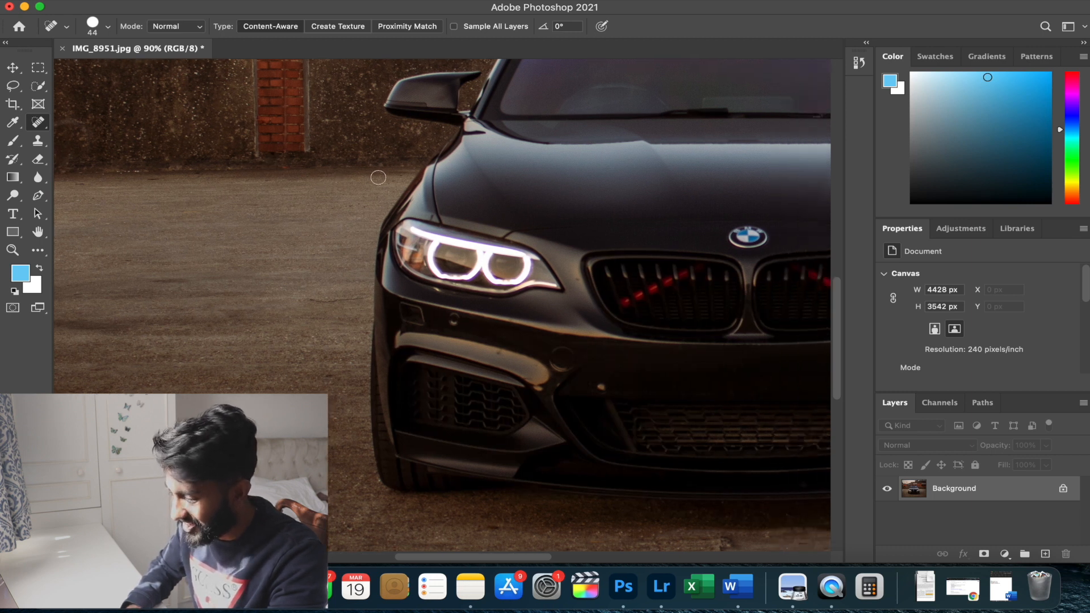
scroll(379, 178, "up", 3)
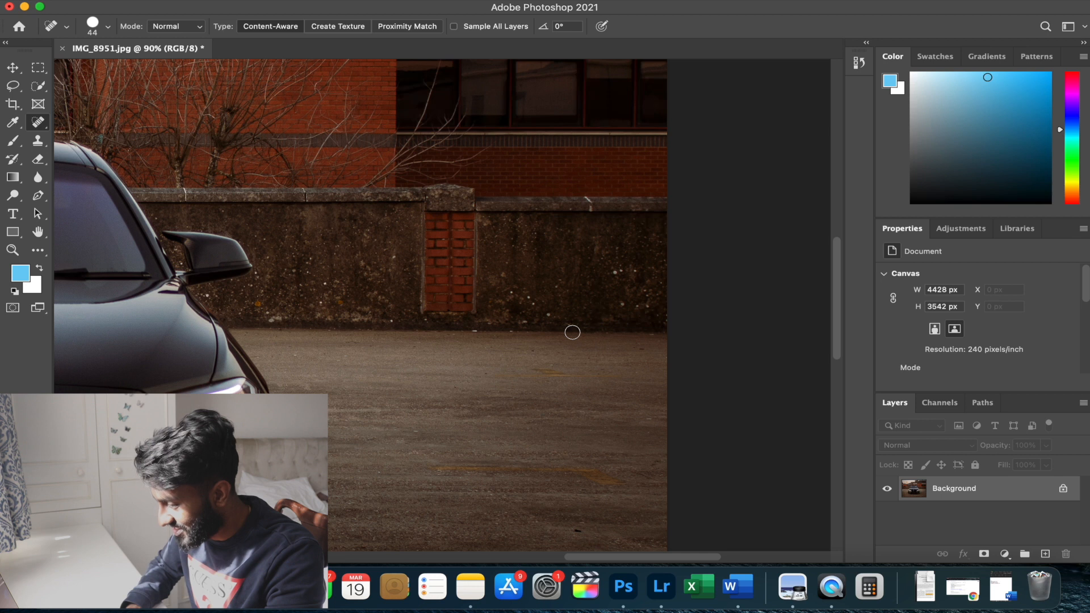
scroll(533, 340, "down", 3)
mouse_move(435, 401)
left_mouse_down()
mouse_move(565, 399)
mouse_move(620, 417)
left_mouse_up()
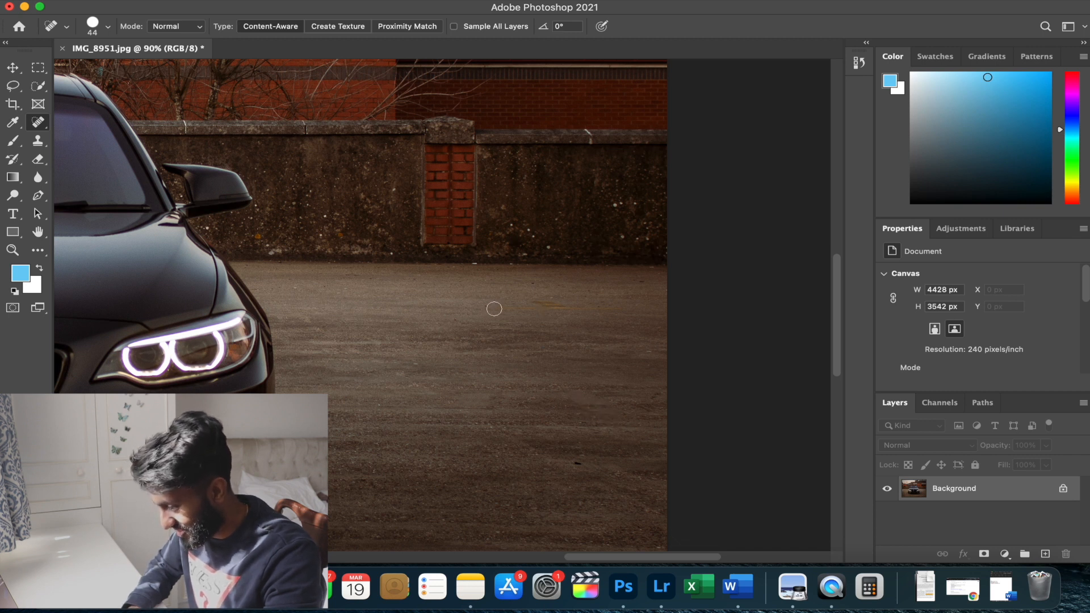
left_click_drag(491, 310, 633, 308)
Set the healing brush size to 24 px and paint away the sticker on the car's windscreen
scroll(624, 303, "left", 10)
scroll(624, 303, "up", 3)
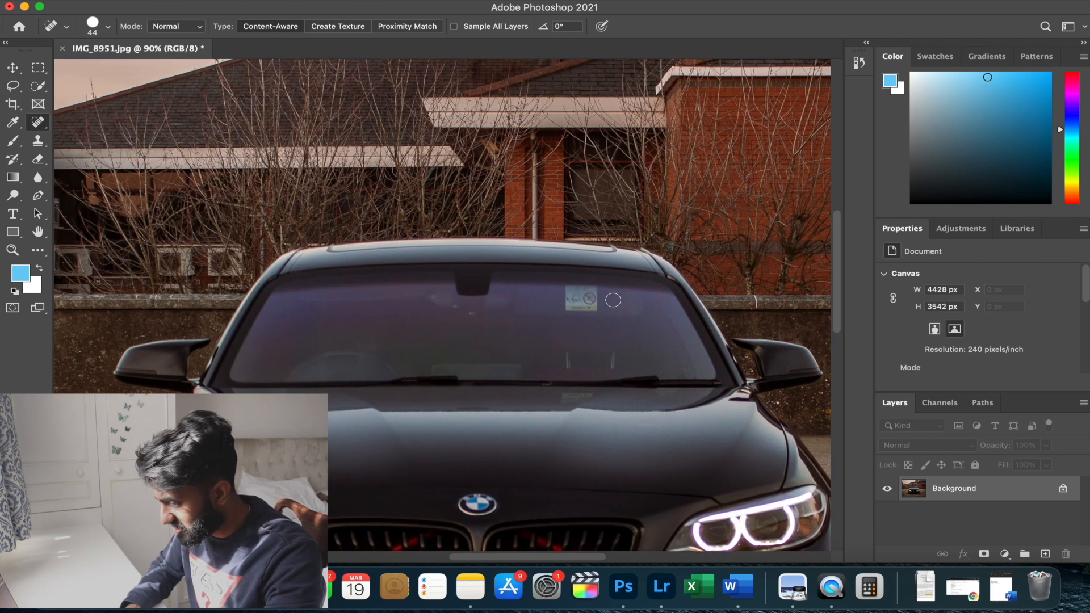
scroll(581, 303, "up", 5)
scroll(580, 306, "right", 3)
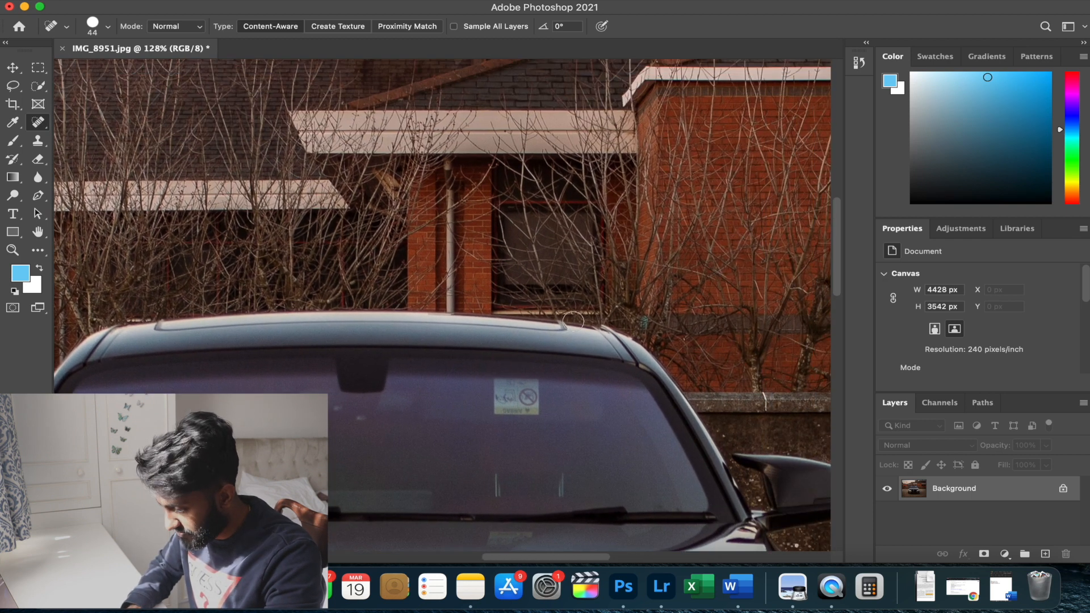
right_click(517, 390)
left_click_drag(567, 402, 558, 404)
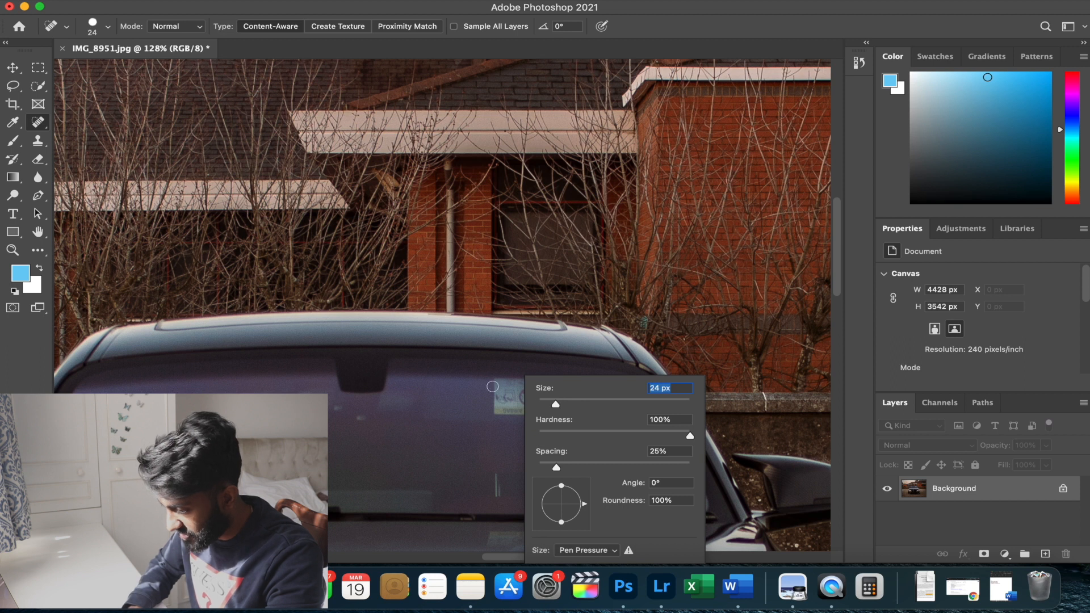
key("Return")
left_click_drag(497, 386, 497, 398)
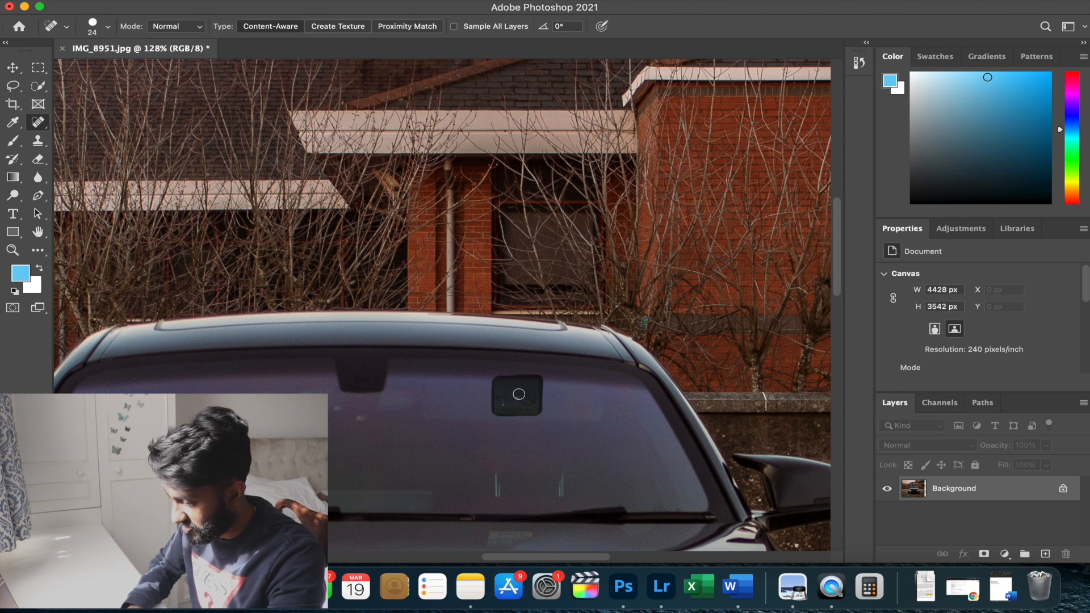
left_click_drag(505, 401, 499, 397)
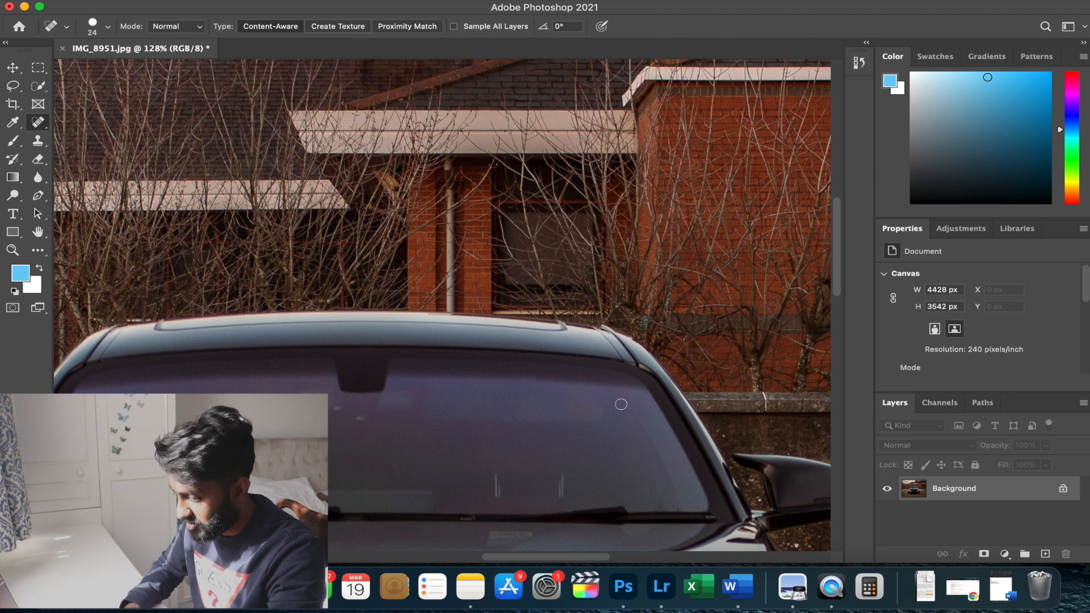
Heal away the thin aerial mast on the dark roof behind the car, including its leftover horizontal crossbar
scroll(621, 404, "down", 5)
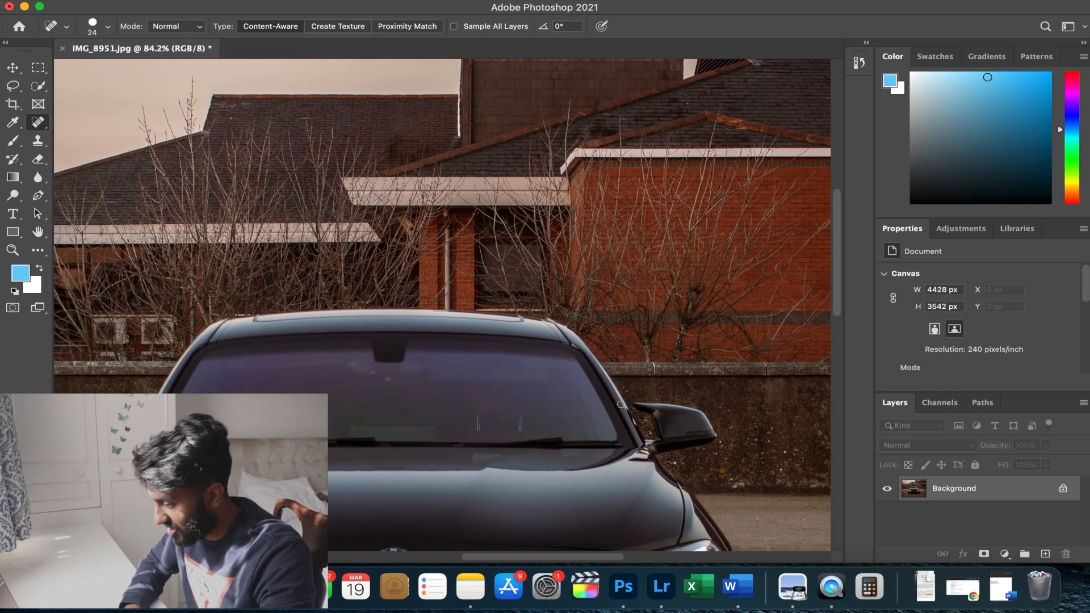
scroll(630, 243, "up", 8)
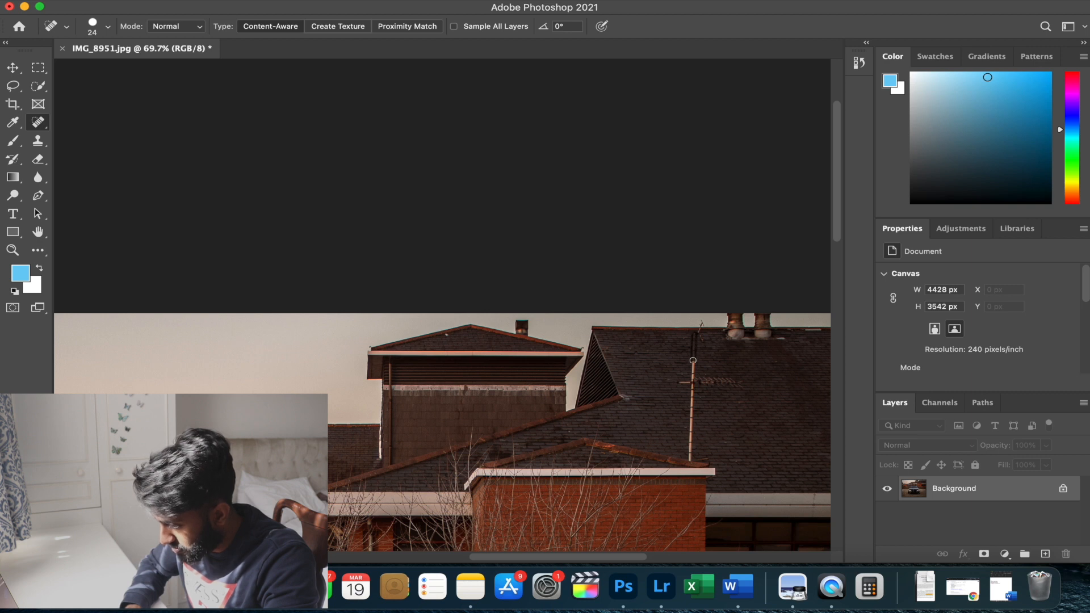
left_click_drag(690, 441, 690, 441)
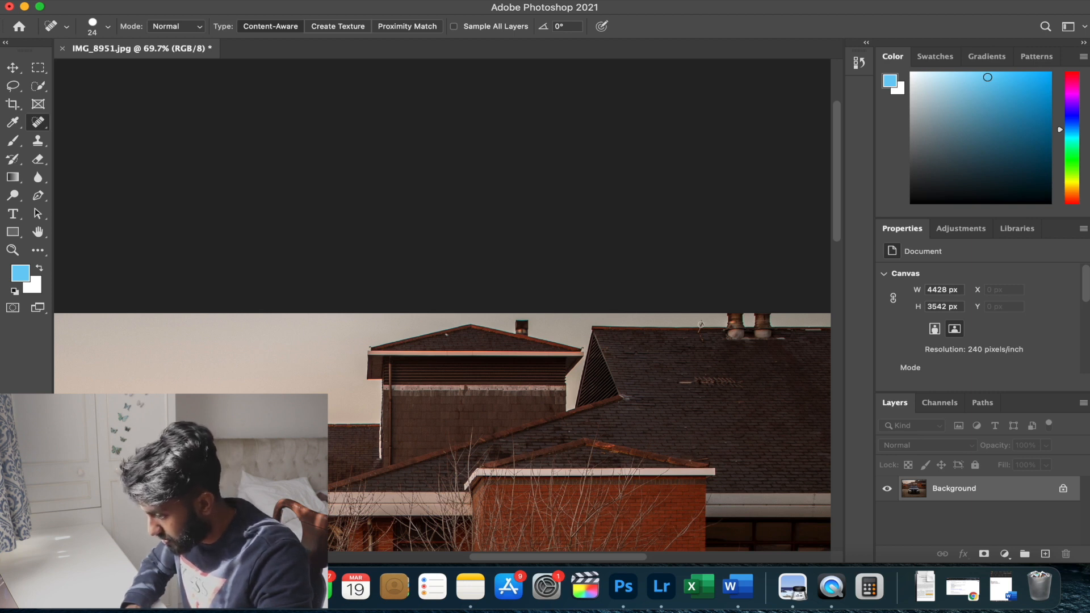
scroll(685, 386, "up", 3)
left_click_drag(584, 407, 665, 408)
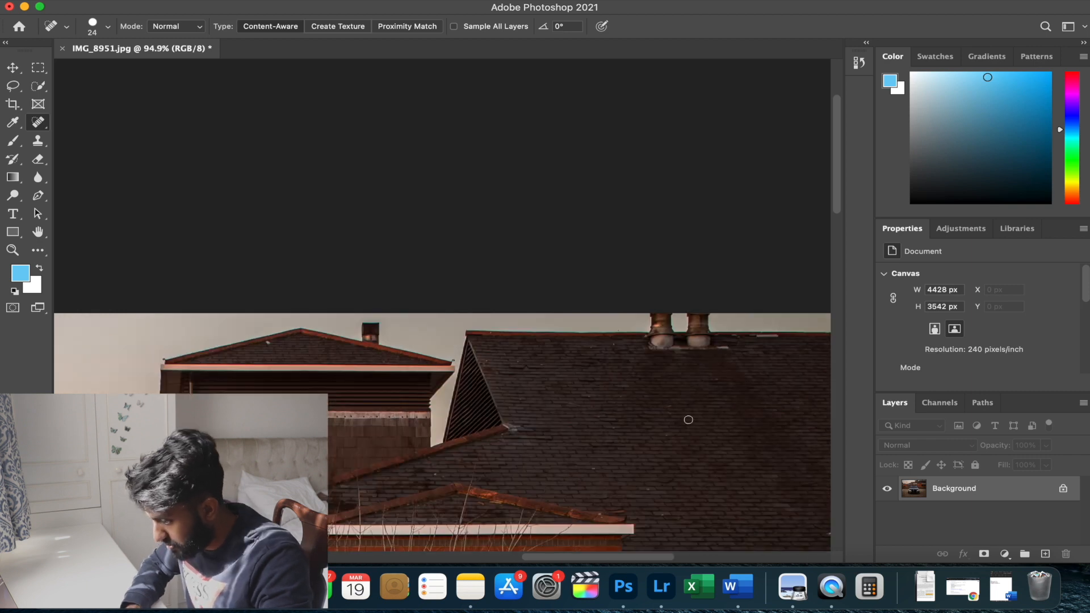
Heal away the tall aerial and its mast beside the small brick building, from the sky down to the wall
scroll(530, 297, "left", 15)
scroll(530, 297, "down", 5)
scroll(612, 279, "right", 10)
scroll(611, 279, "up", 4)
left_click_drag(513, 312, 529, 307)
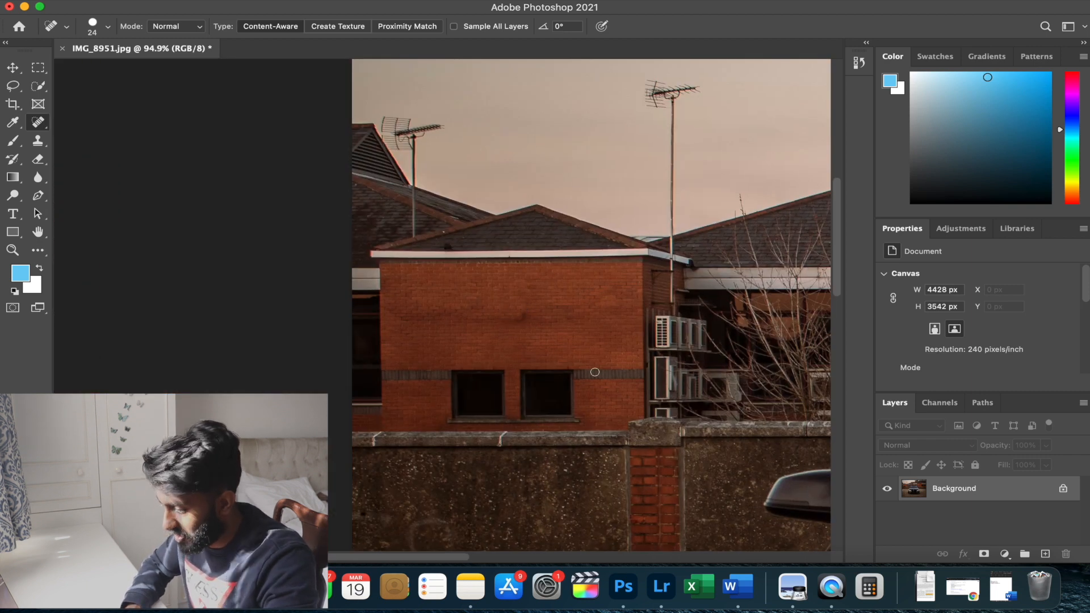
scroll(595, 371, "right", 12)
left_click_drag(472, 97, 472, 233)
left_click_drag(468, 153, 468, 211)
mouse_move(445, 86)
left_mouse_down()
mouse_move(493, 90)
mouse_move(463, 87)
left_mouse_up()
left_click_drag(470, 237, 469, 303)
Remove the shorter aerial above the small brick building, enlarging the healing brush to 66 px
scroll(422, 231, "left", 4)
mouse_move(255, 120)
left_mouse_down()
mouse_move(311, 128)
mouse_move(284, 233)
mouse_move(278, 130)
mouse_move(273, 146)
left_mouse_up()
right_click(268, 104)
key("Return")
left_click(276, 126)
left_click(275, 131)
Heal away the small chimney on the tower roof against the sky, reducing the healing brush to 29 px
scroll(345, 171, "up", 3)
scroll(487, 319, "left", 10)
scroll(522, 322, "up", 2)
scroll(595, 310, "down", 5)
scroll(596, 311, "right", 15)
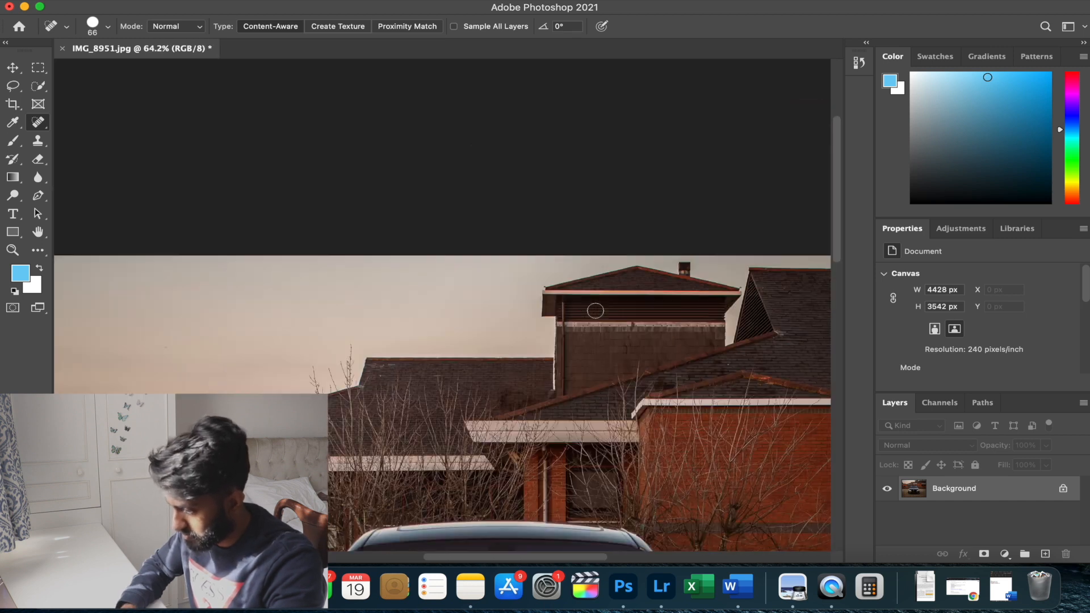
scroll(596, 310, "up", 5)
left_click(645, 355)
right_click(671, 359)
left_click_drag(681, 384, 678, 385)
left_click(645, 368)
Heal away the pale downpipe on the brick column behind the car's roof
scroll(559, 385, "right", 10)
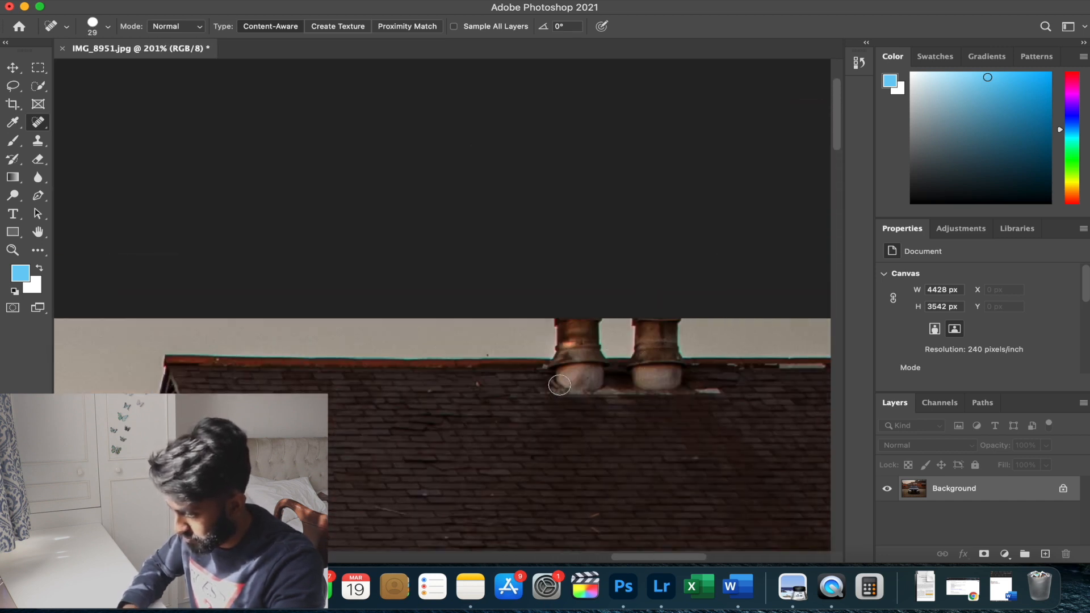
scroll(559, 385, "down", 5)
scroll(576, 445, "down", 8)
scroll(472, 431, "left", 10)
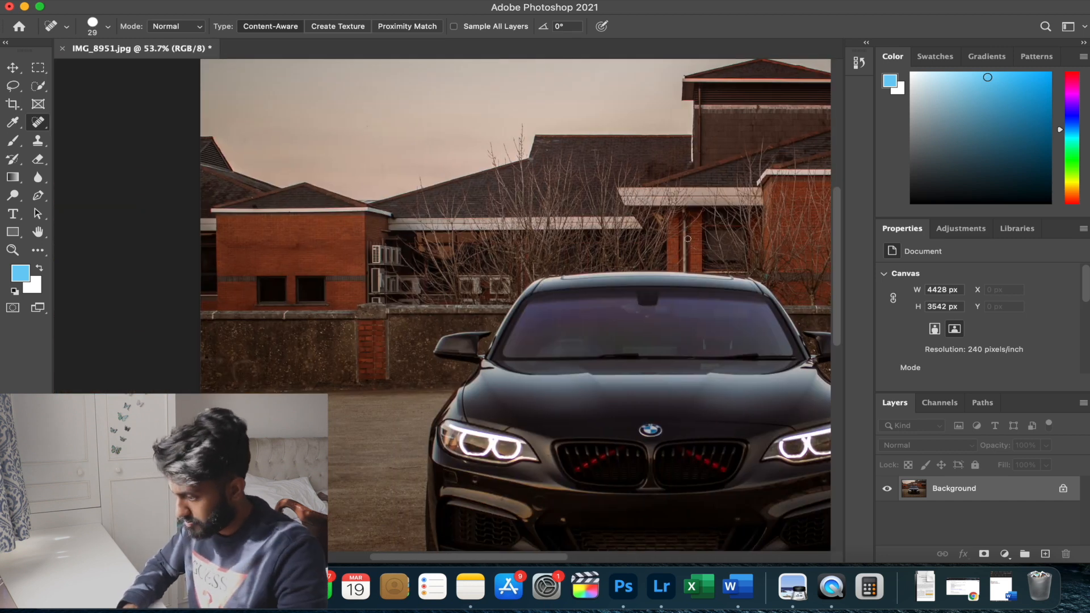
scroll(687, 238, "up", 3)
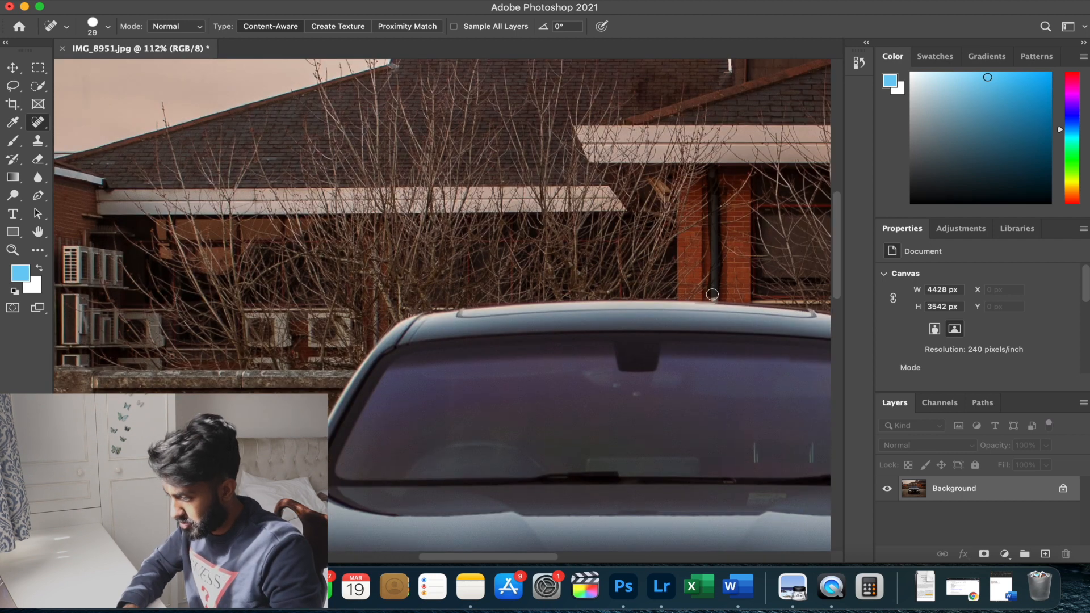